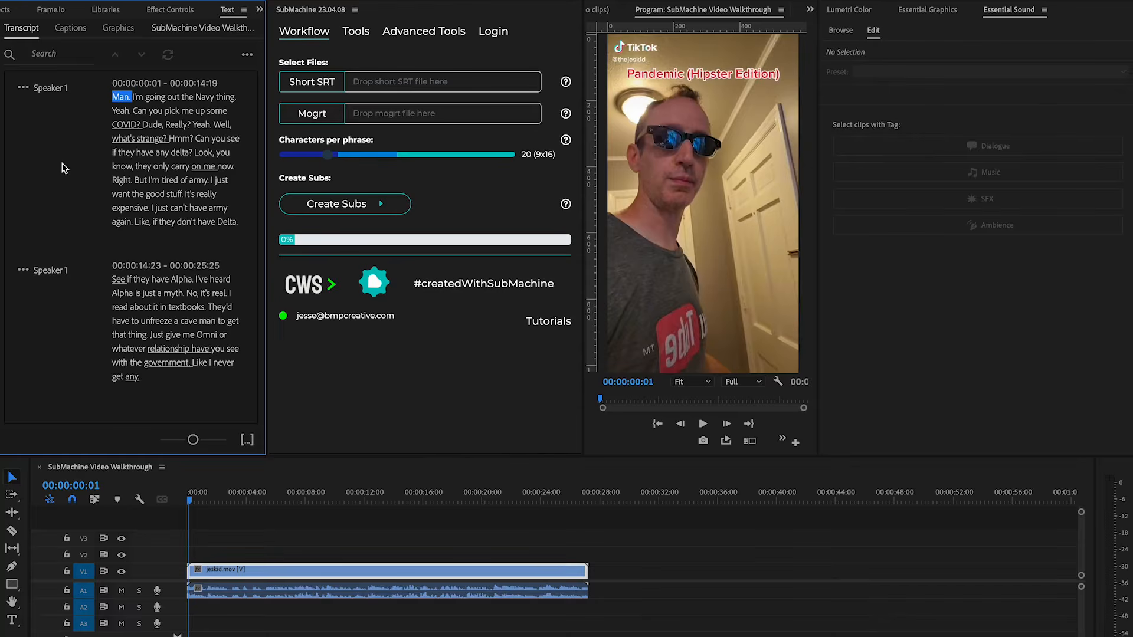
Create captions from the transcript with a maximum length of 7 characters, minimum duration 1.2 seconds, and single lines.
{"action": "left_click", "coordinate": [74, 29]}
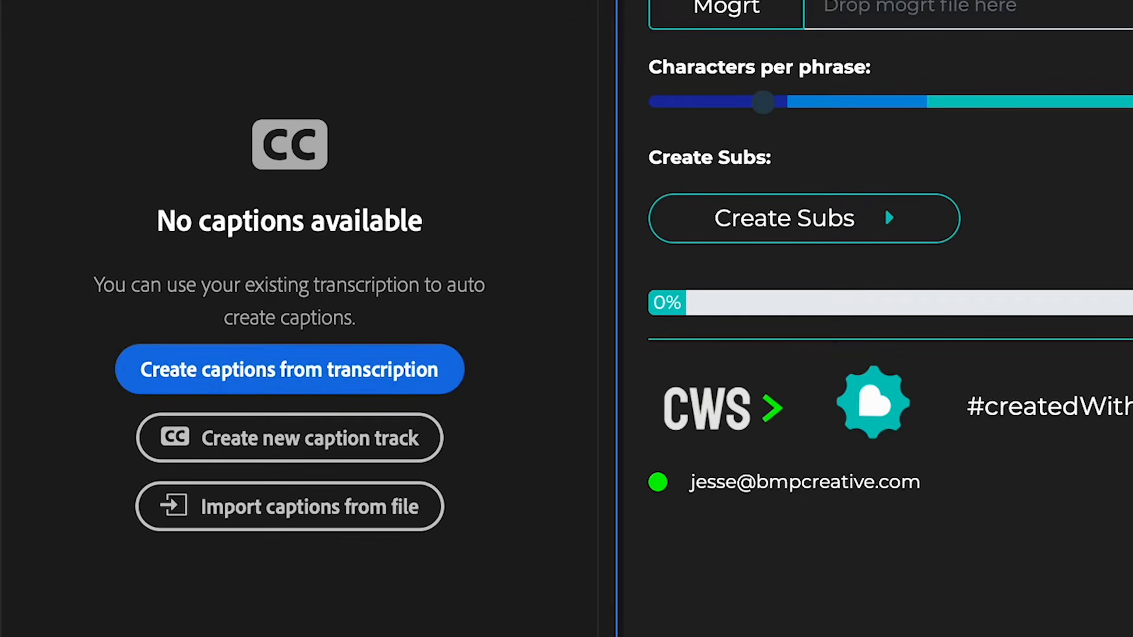
{"action": "left_click", "coordinate": [22, 28]}
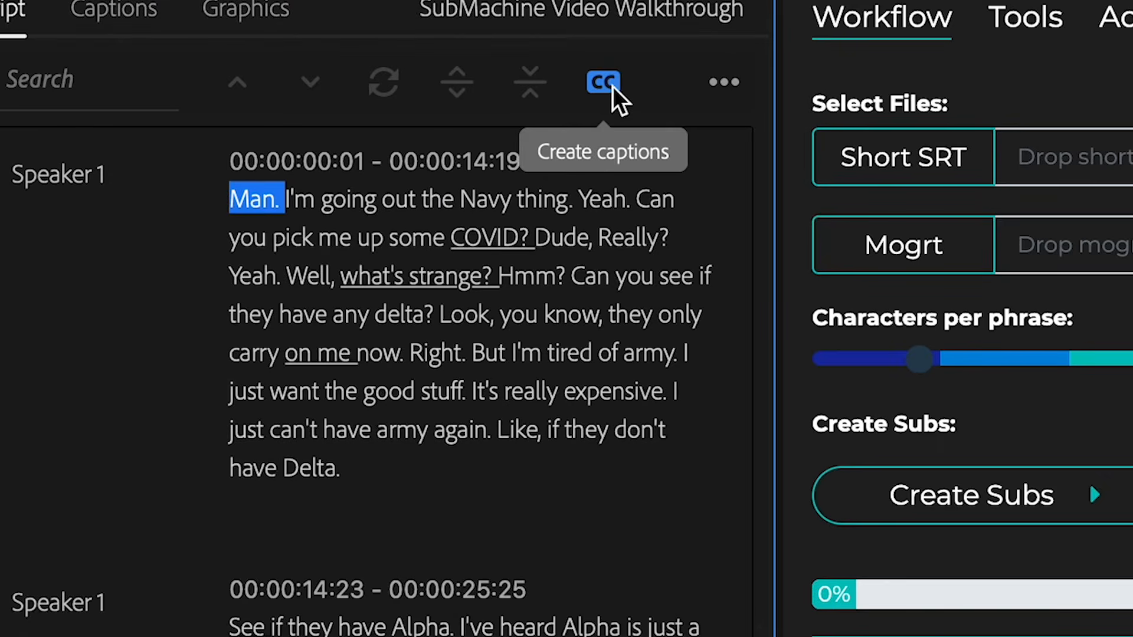
{"action": "left_click", "coordinate": [603, 82]}
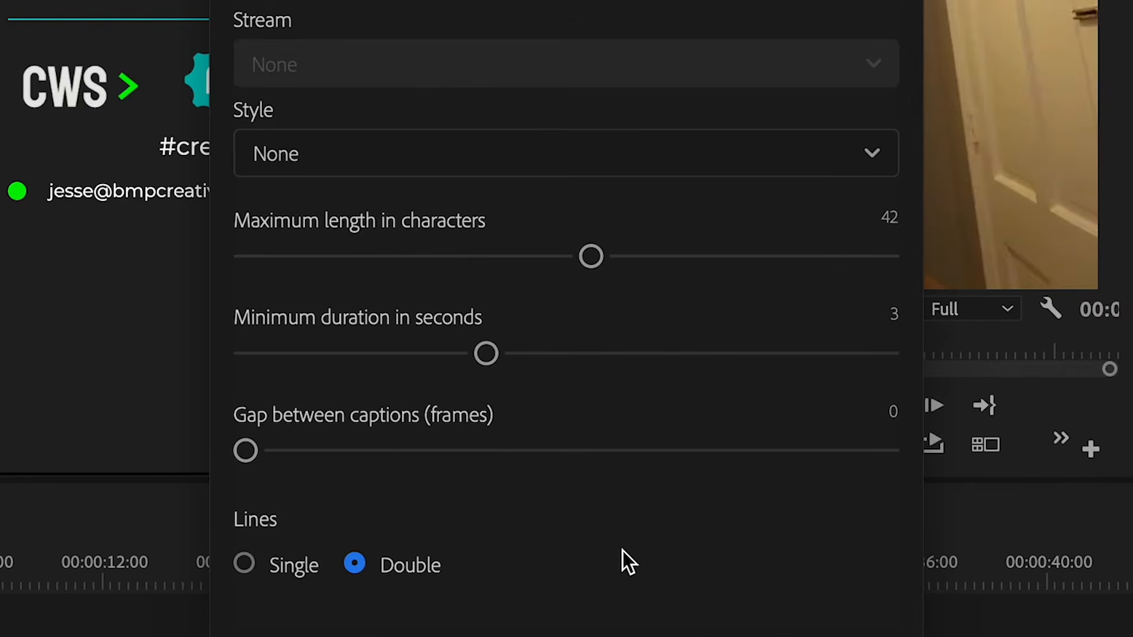
{"action": "left_click_drag", "start_coordinate": [590, 256], "coordinate": [240, 256]}
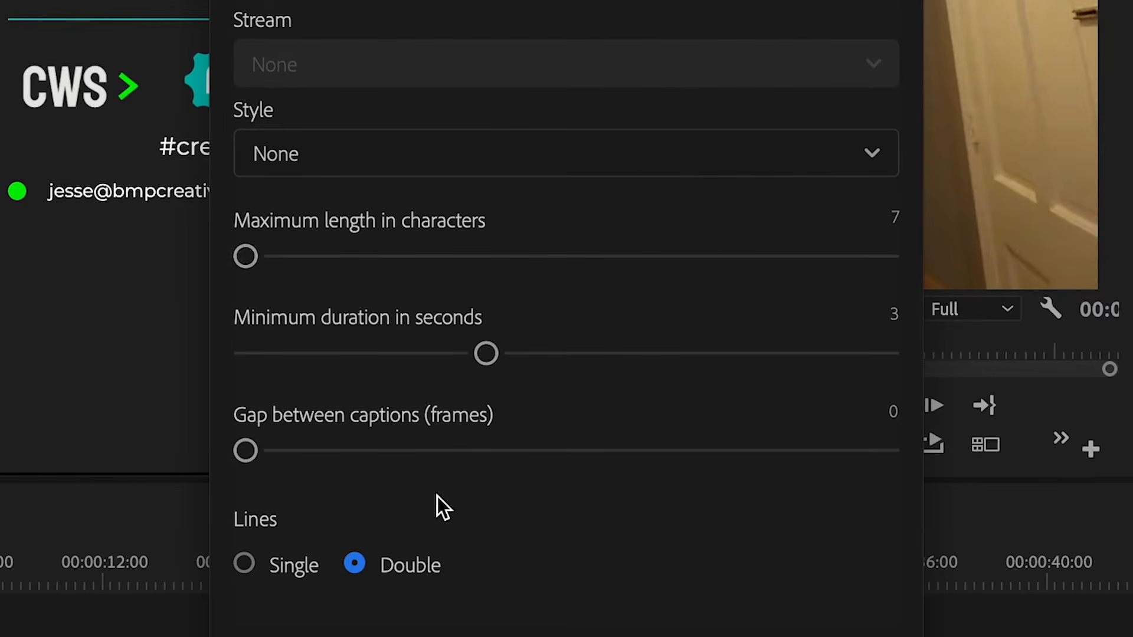
{"action": "left_click_drag", "start_coordinate": [483, 353], "coordinate": [167, 354]}
{"action": "left_click_drag", "start_coordinate": [246, 354], "coordinate": [458, 366]}
{"action": "left_click_drag", "start_coordinate": [462, 360], "coordinate": [224, 355]}
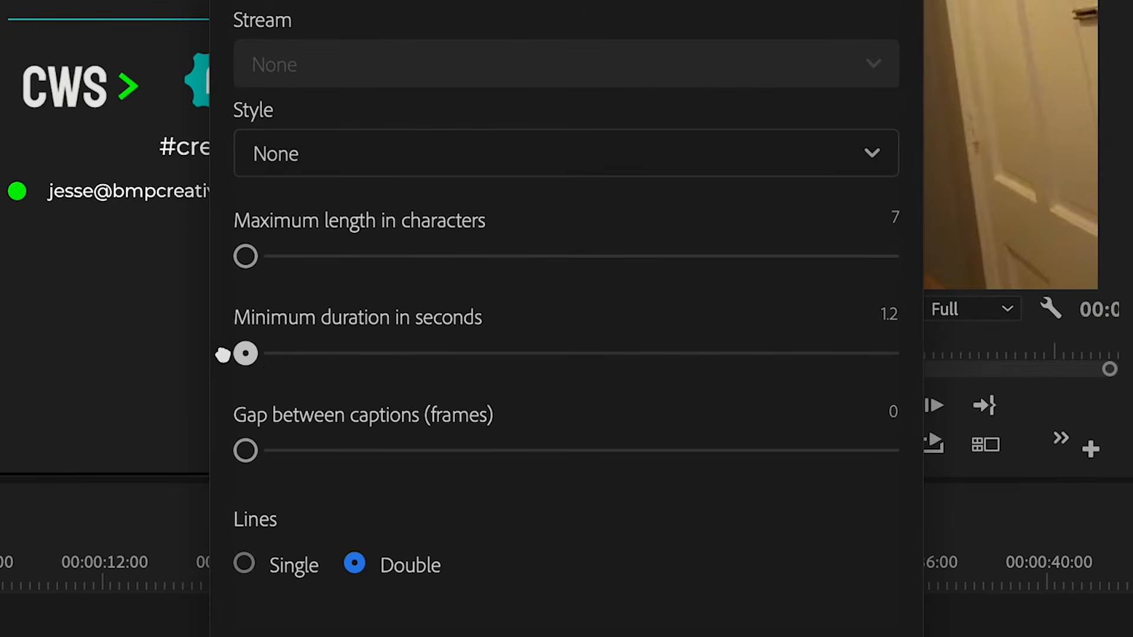
{"action": "left_click", "coordinate": [244, 564]}
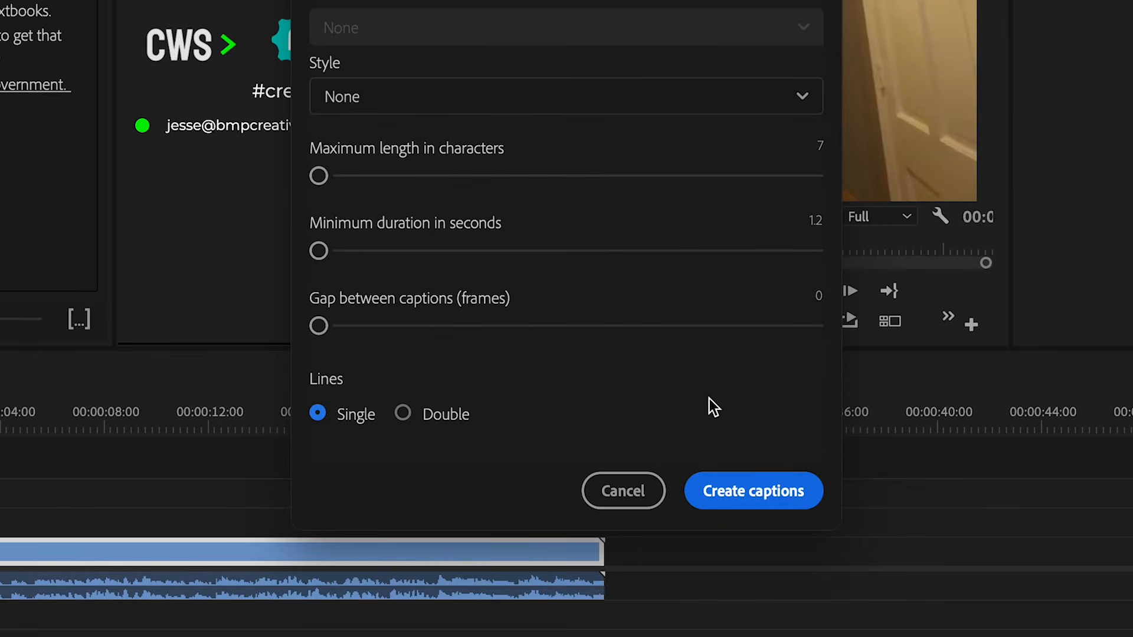
{"action": "left_click", "coordinate": [754, 491]}
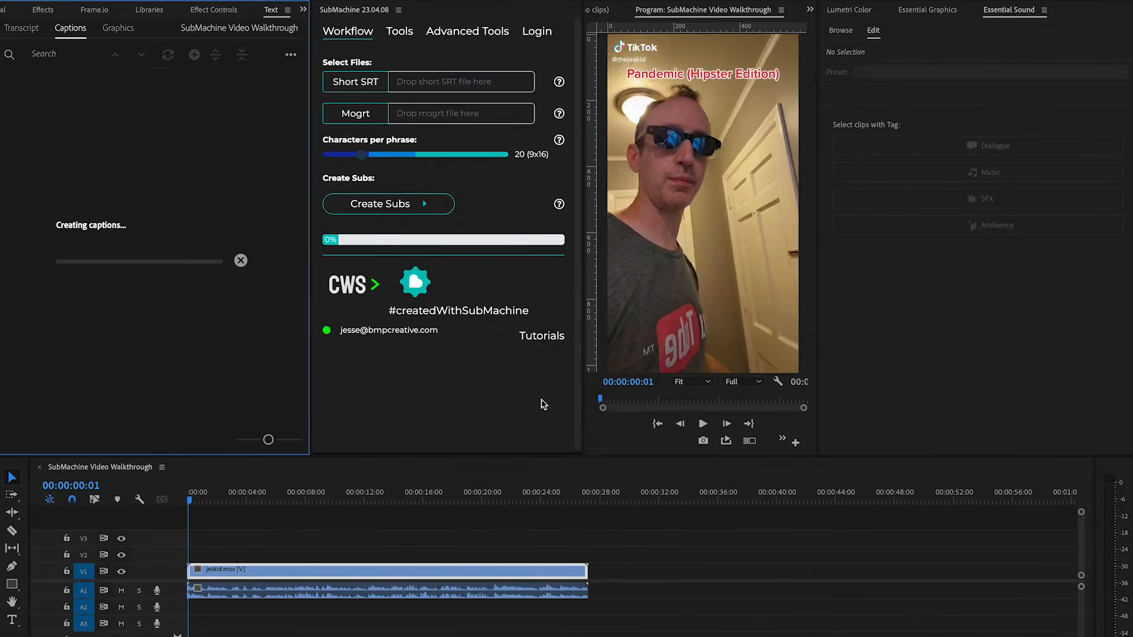
Review the generated word-by-word captions in the captions list and preview them.
{"action": "left_click", "coordinate": [128, 149]}
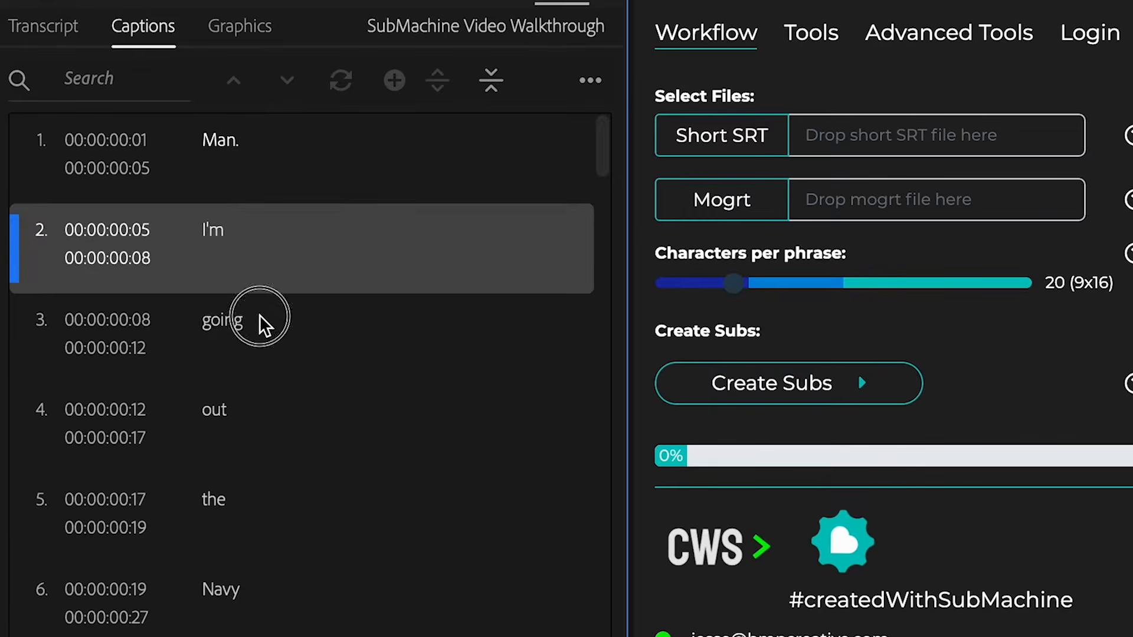
{"action": "left_click", "coordinate": [260, 315]}
{"action": "left_click", "coordinate": [273, 444]}
{"action": "scroll", "coordinate": [282, 505], "scroll_direction": "down", "scroll_amount": 8}
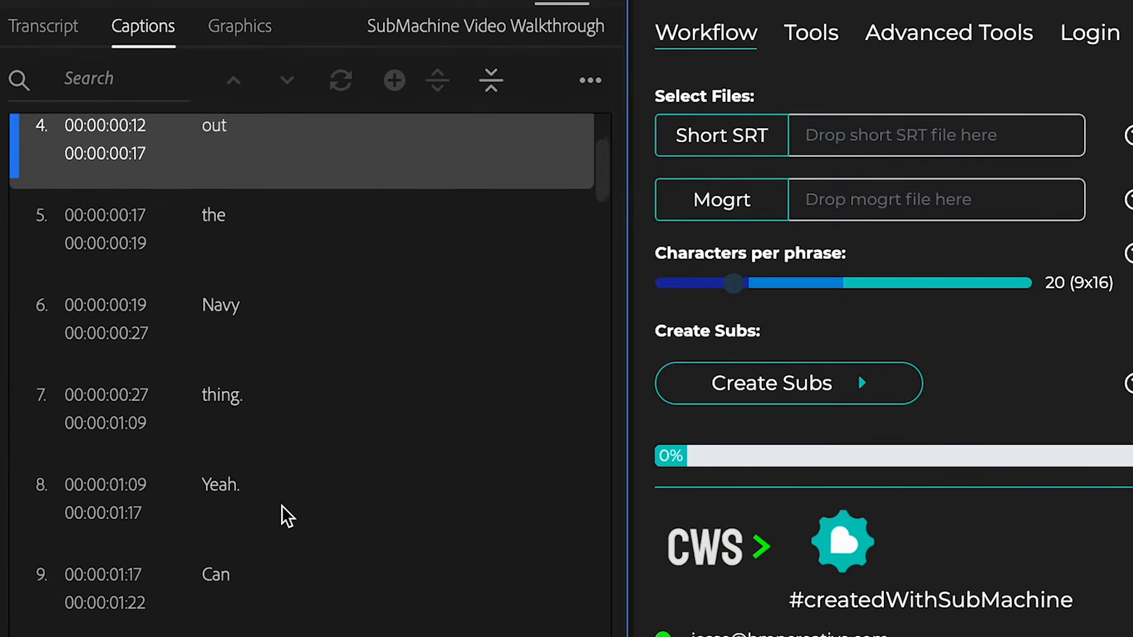
{"action": "left_click", "coordinate": [286, 458]}
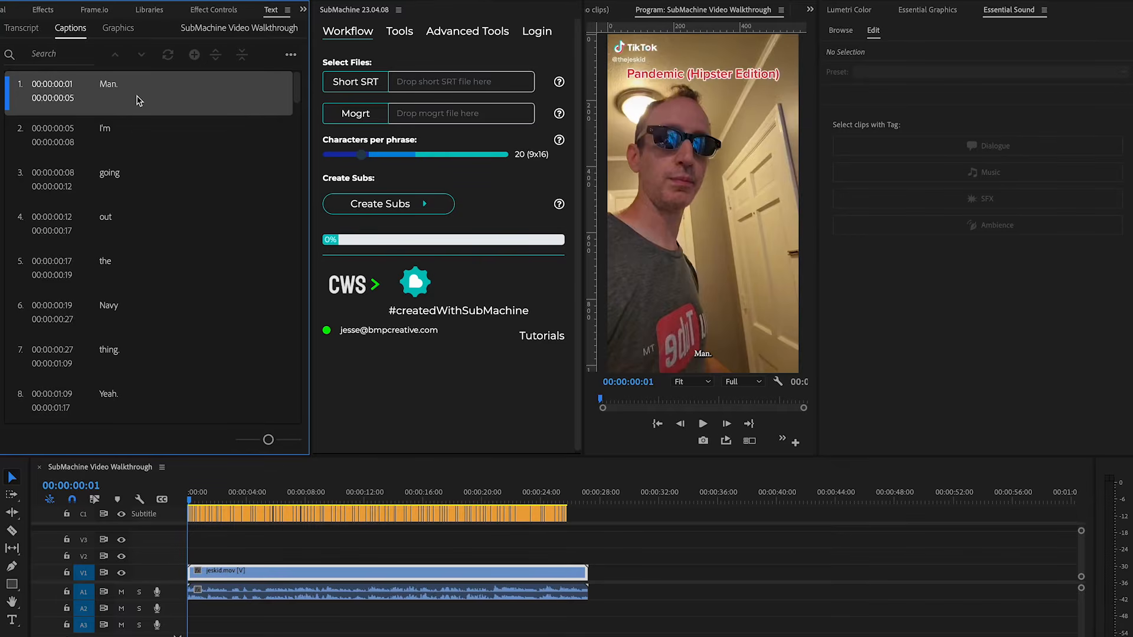
{"action": "left_click", "coordinate": [59, 134]}
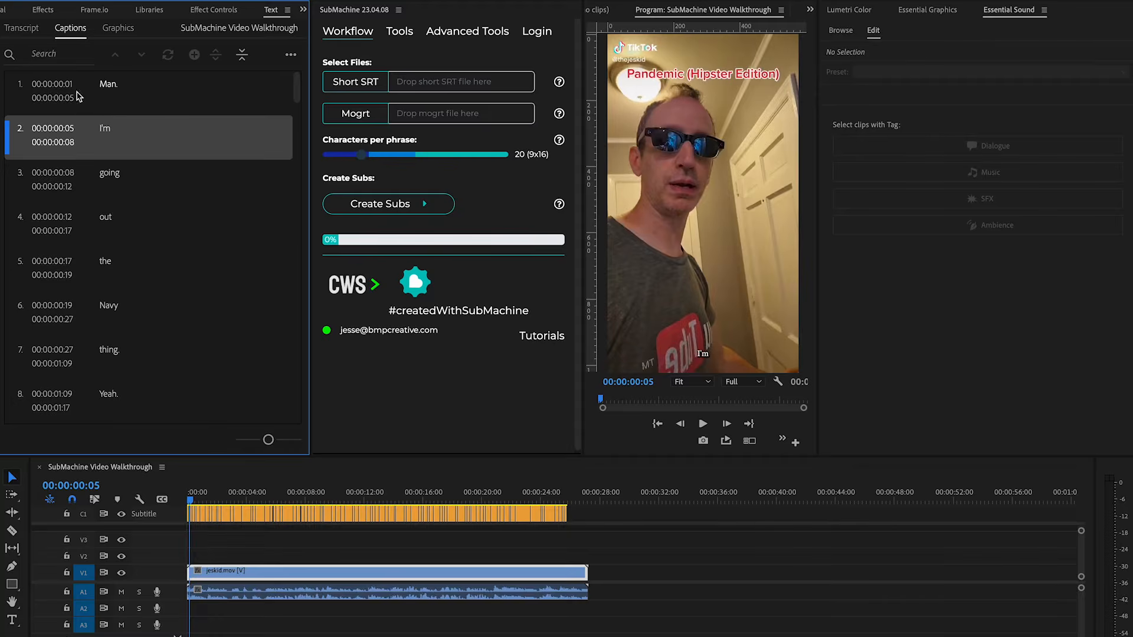
{"action": "left_click", "coordinate": [119, 183]}
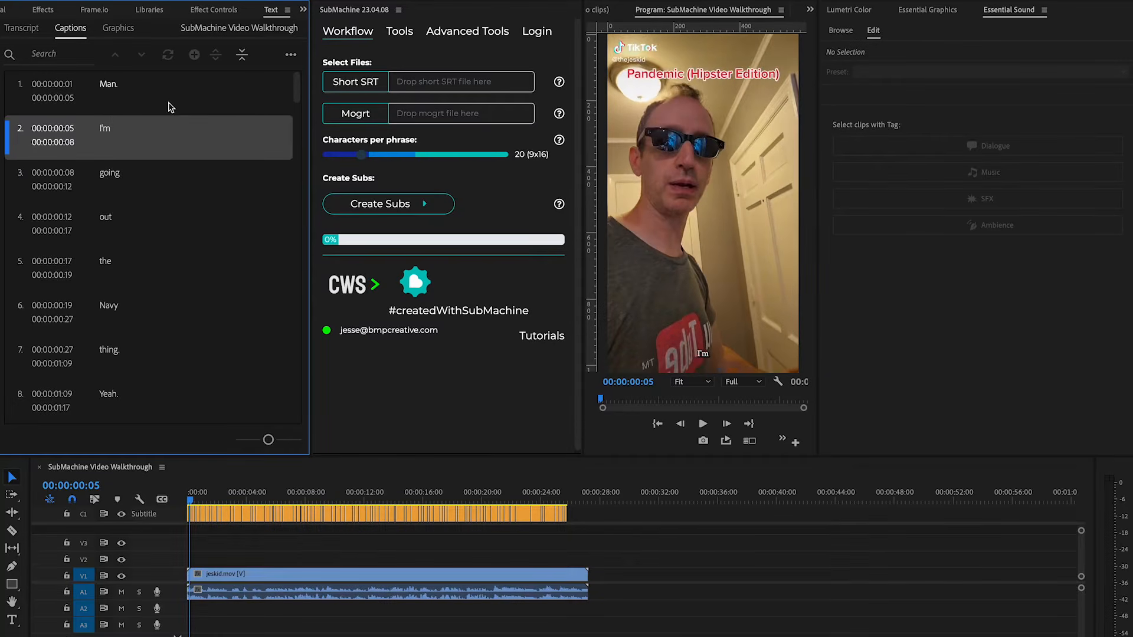
{"action": "left_click", "coordinate": [165, 100]}
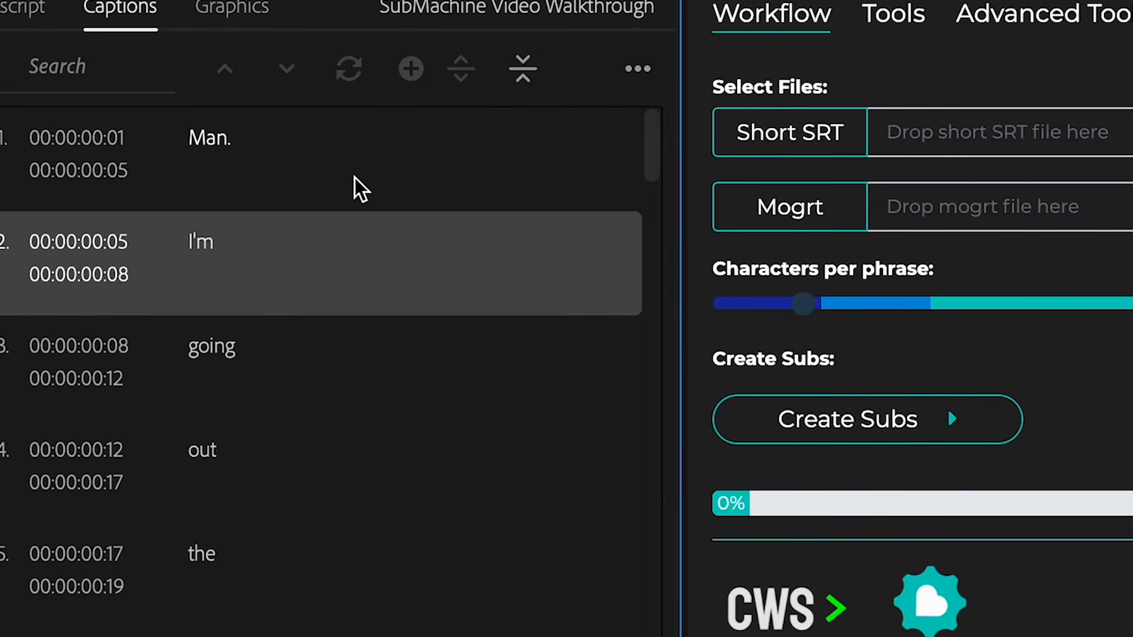
{"action": "left_click", "coordinate": [345, 171]}
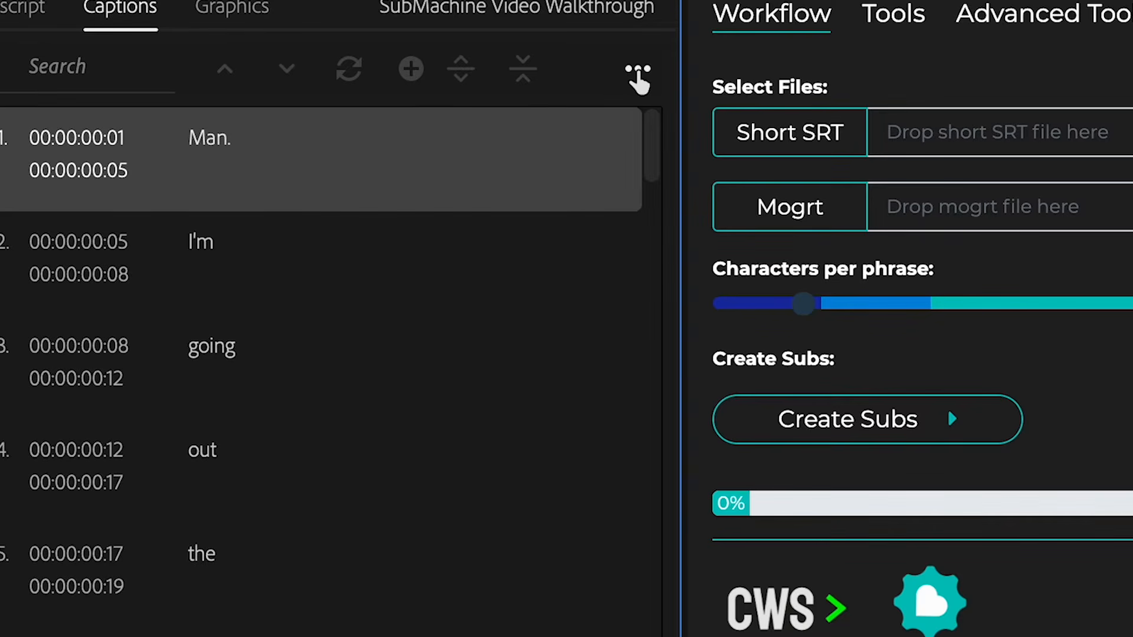
Export the captions to an SRT file named SubMachine Video Walkthrough.srt.
{"action": "left_click", "coordinate": [637, 71]}
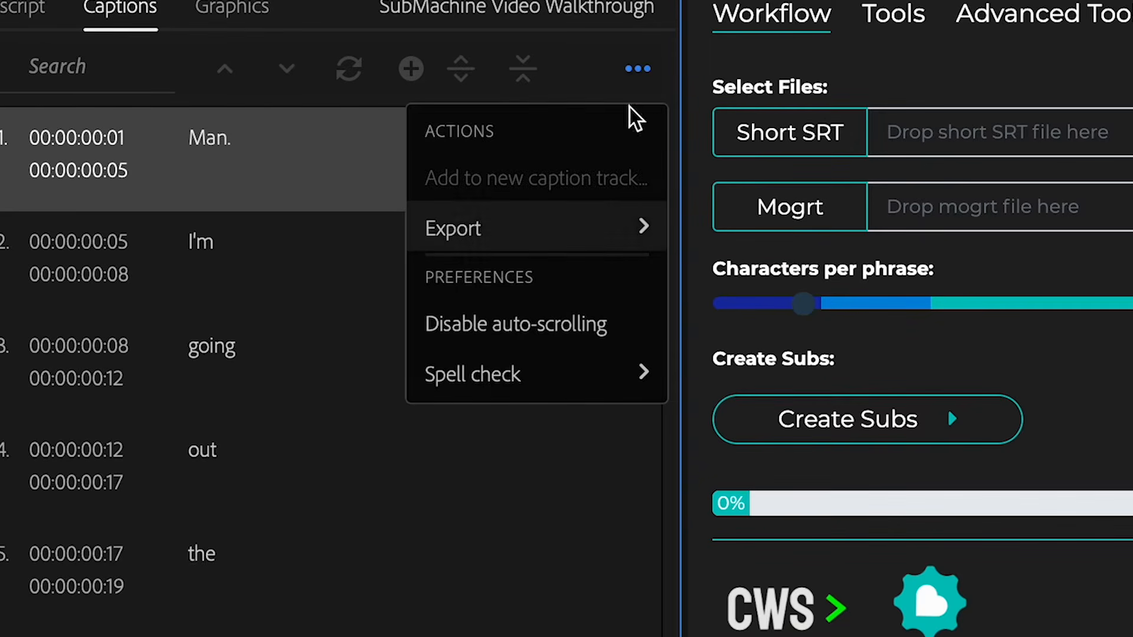
{"action": "mouse_move", "coordinate": [586, 233]}
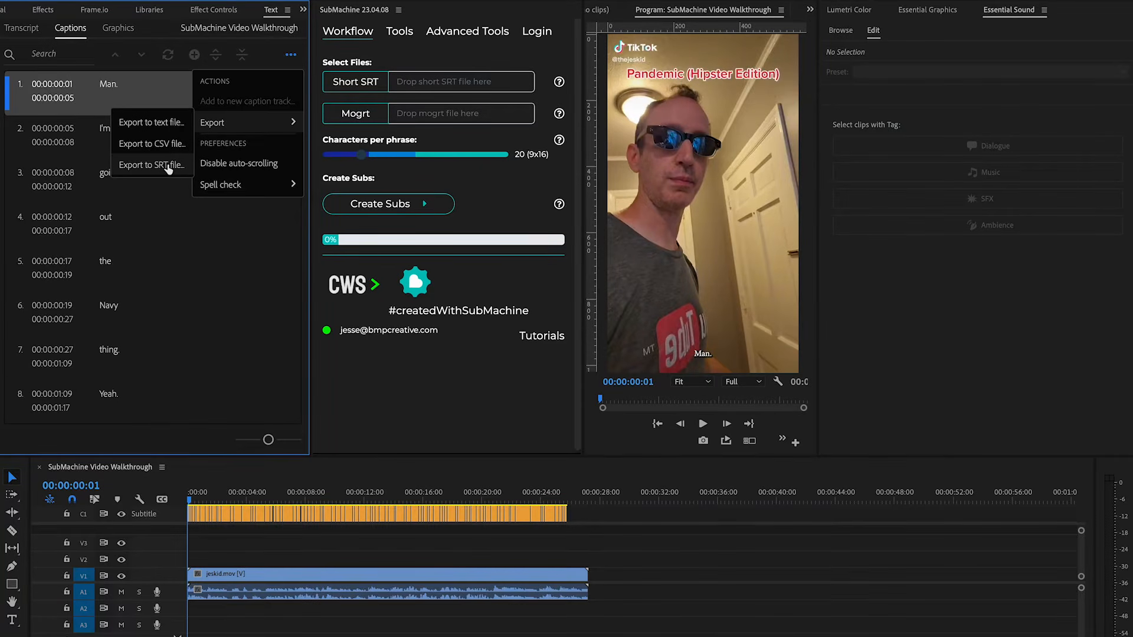
{"action": "left_click", "coordinate": [169, 166]}
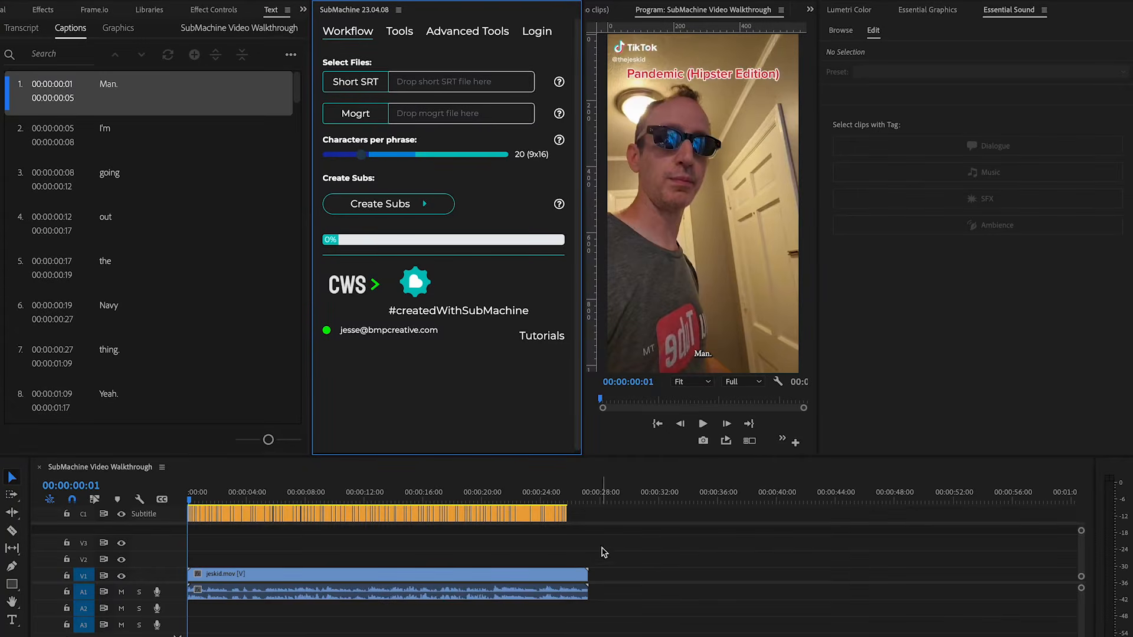
{"action": "left_click_drag", "start_coordinate": [607, 538], "coordinate": [354, 477]}
Delete the generated caption clips from the timeline's caption track.
{"action": "left_click_drag", "start_coordinate": [603, 538], "coordinate": [189, 472]}
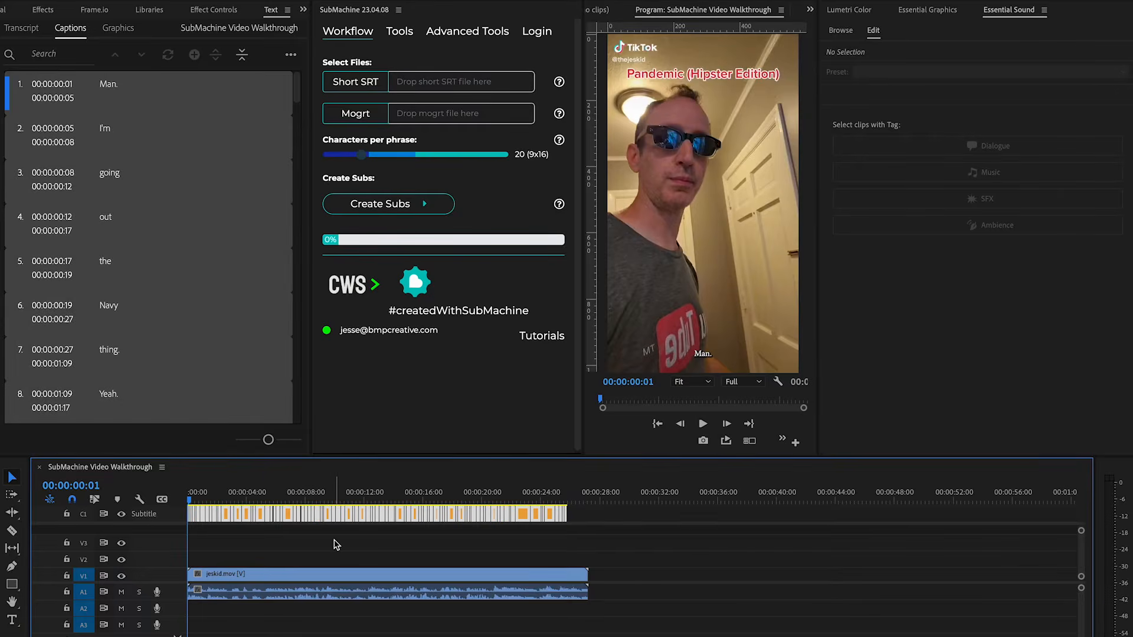
{"action": "key", "text": "Delete"}
{"action": "left_click", "coordinate": [21, 27]}
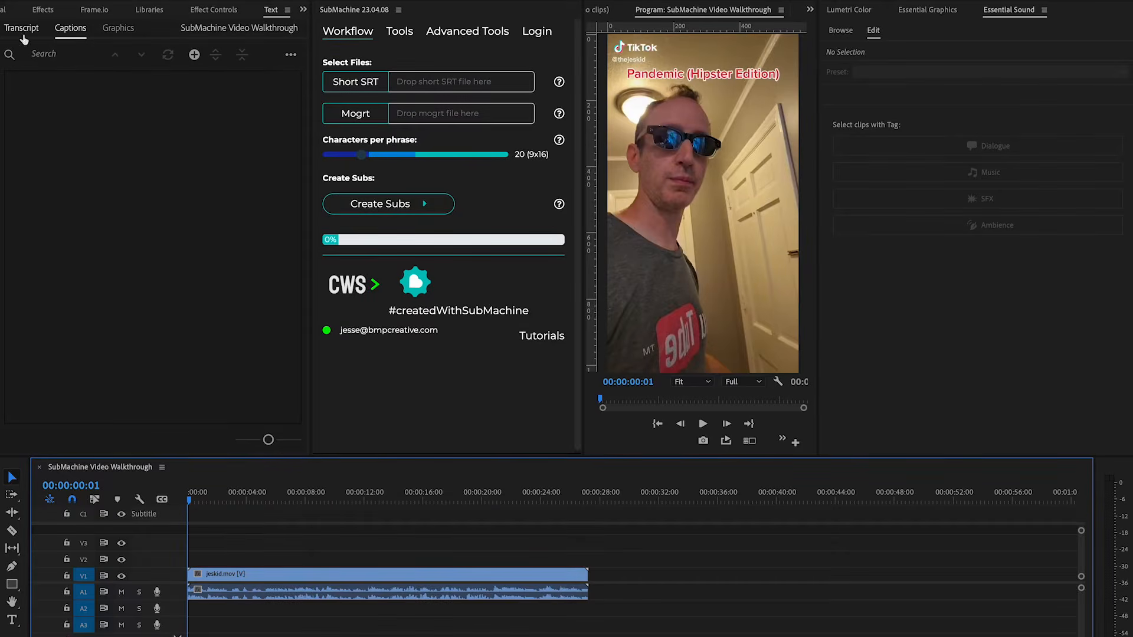
Load the exported SRT file from Finder into SubMachine's Short SRT field.
{"action": "left_click_drag", "start_coordinate": [311, 372], "coordinate": [276, 363]}
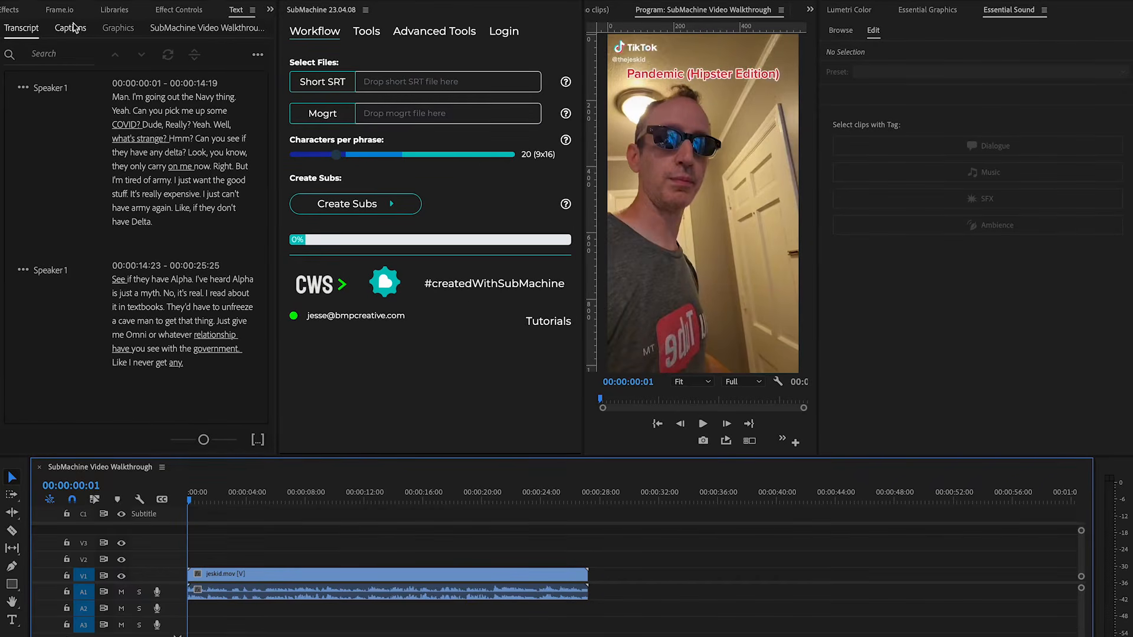
{"action": "left_click", "coordinate": [429, 426]}
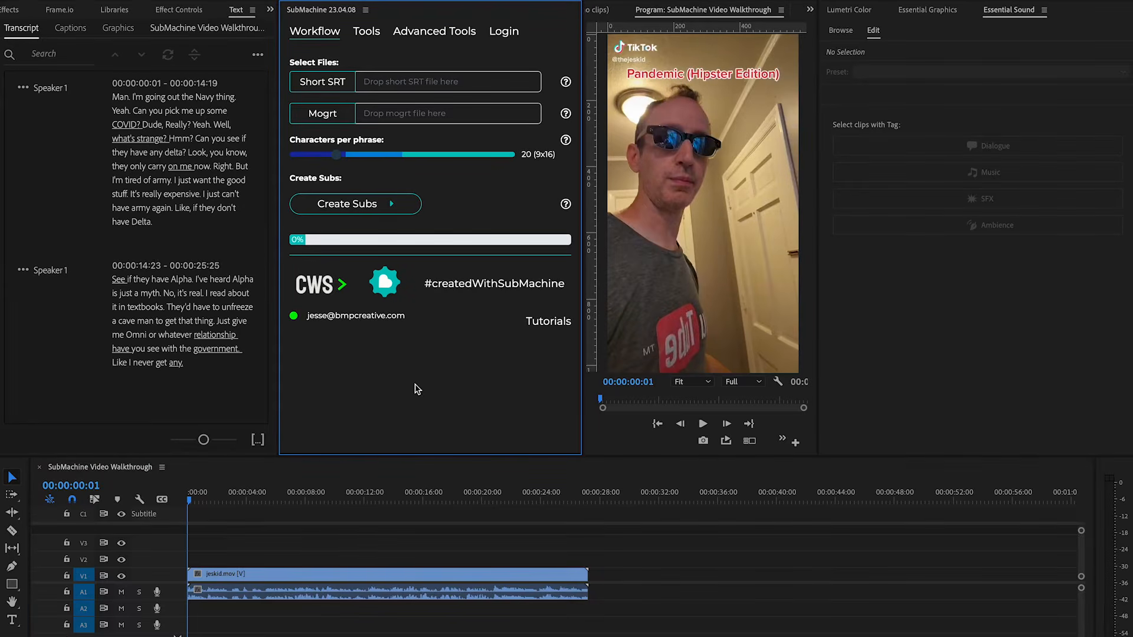
{"action": "key", "text": "shift+1"}
{"action": "left_click", "coordinate": [180, 248]}
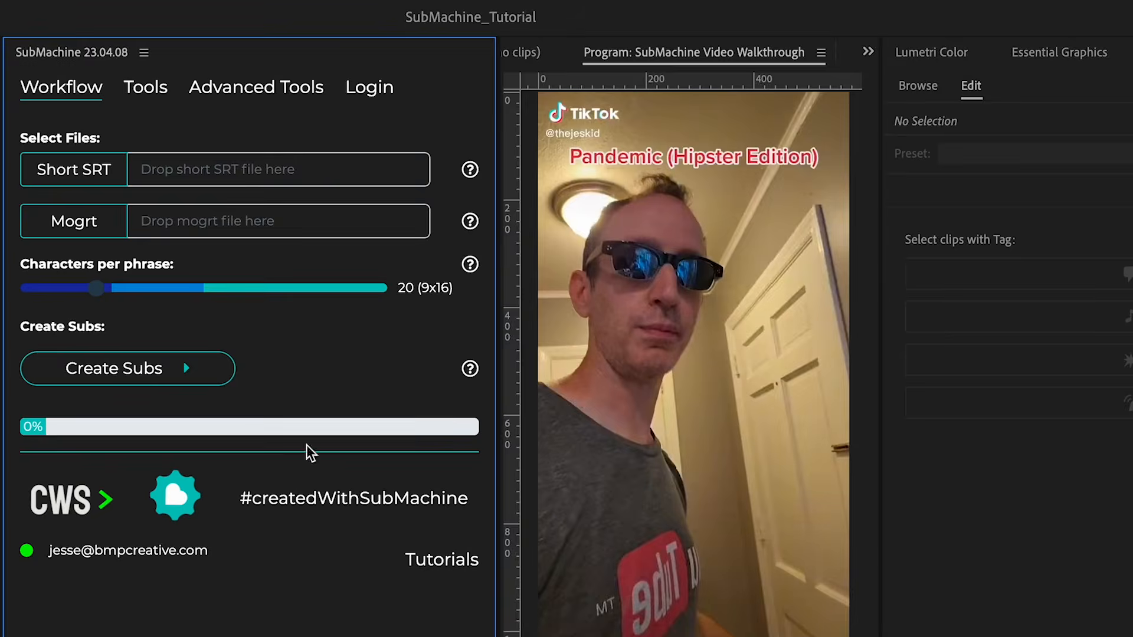
{"action": "key", "text": "super+Tab"}
{"action": "left_click_drag", "start_coordinate": [897, 504], "coordinate": [215, 174]}
{"action": "left_click", "coordinate": [213, 171]}
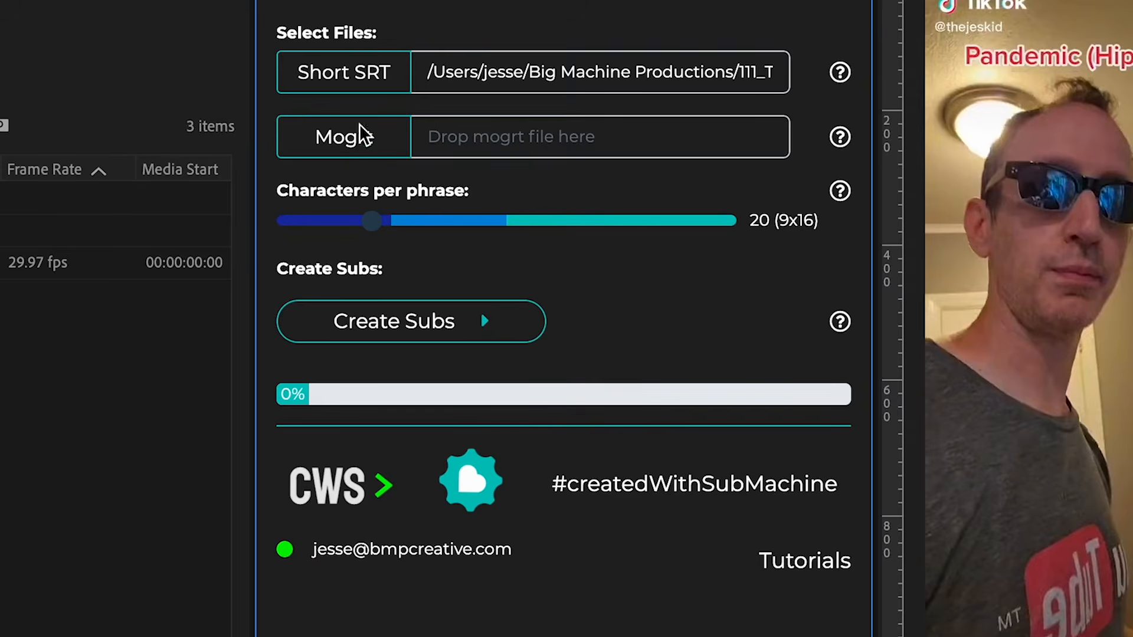
Choose SubMachine - Animator Pro 30p.mogrt from the mogrt folder as the Mogrt file.
{"action": "left_click", "coordinate": [353, 140]}
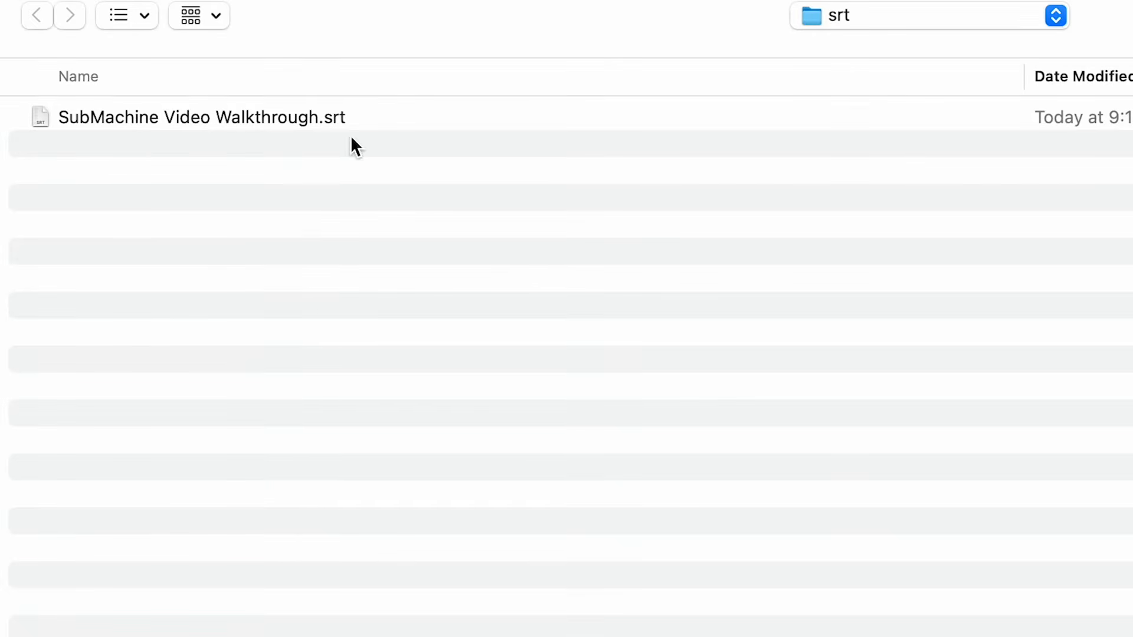
{"action": "key", "text": "super+Up"}
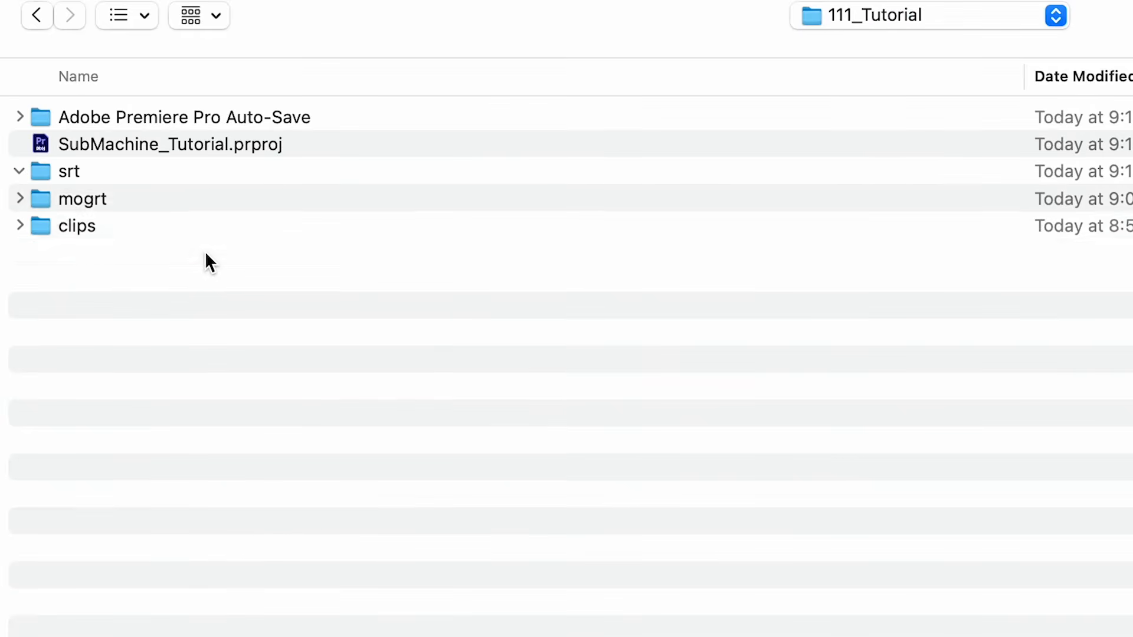
{"action": "left_click", "coordinate": [19, 224]}
{"action": "left_click", "coordinate": [248, 279]}
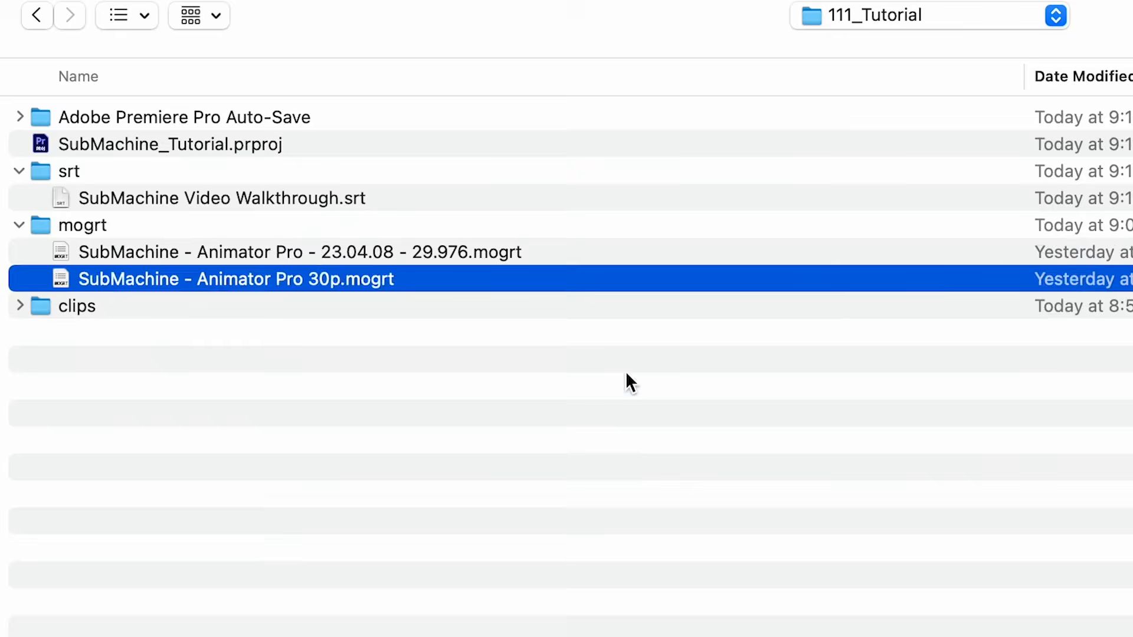
{"action": "key", "text": "Return"}
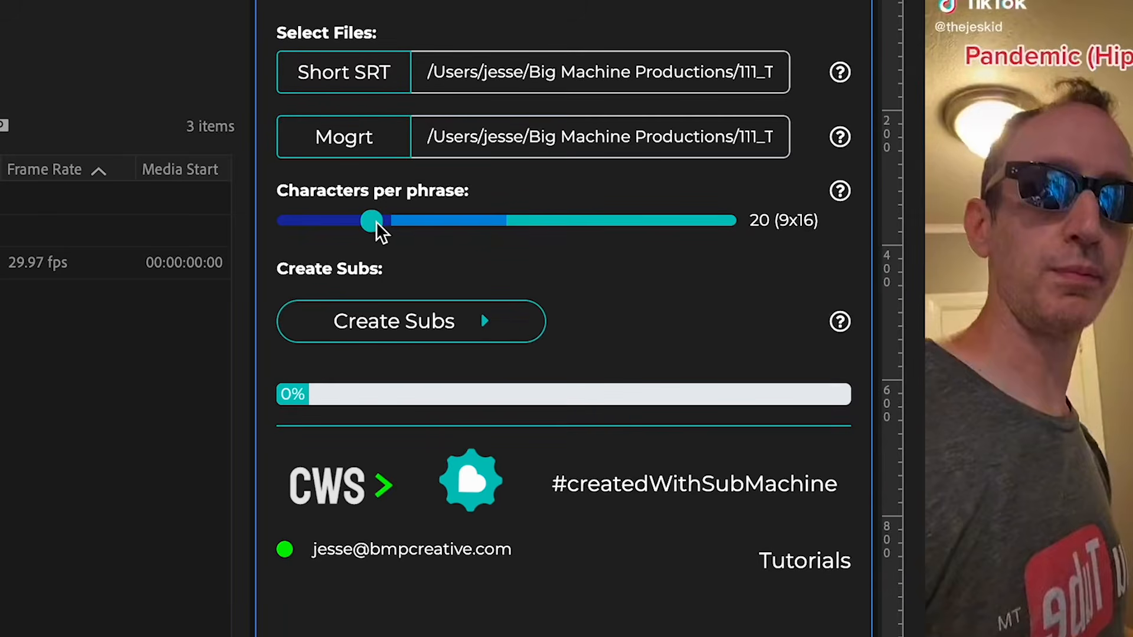
Set characters per phrase to 24 and create the subtitles with SubMachine.
{"action": "left_click_drag", "start_coordinate": [376, 226], "coordinate": [638, 226]}
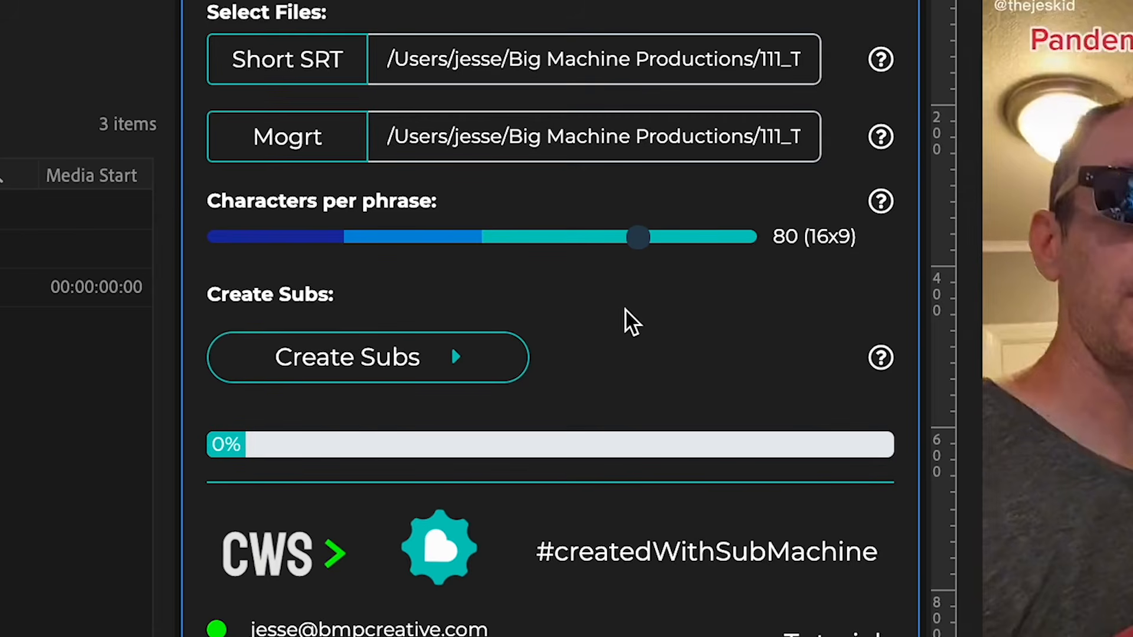
{"action": "left_click_drag", "start_coordinate": [640, 237], "coordinate": [344, 238]}
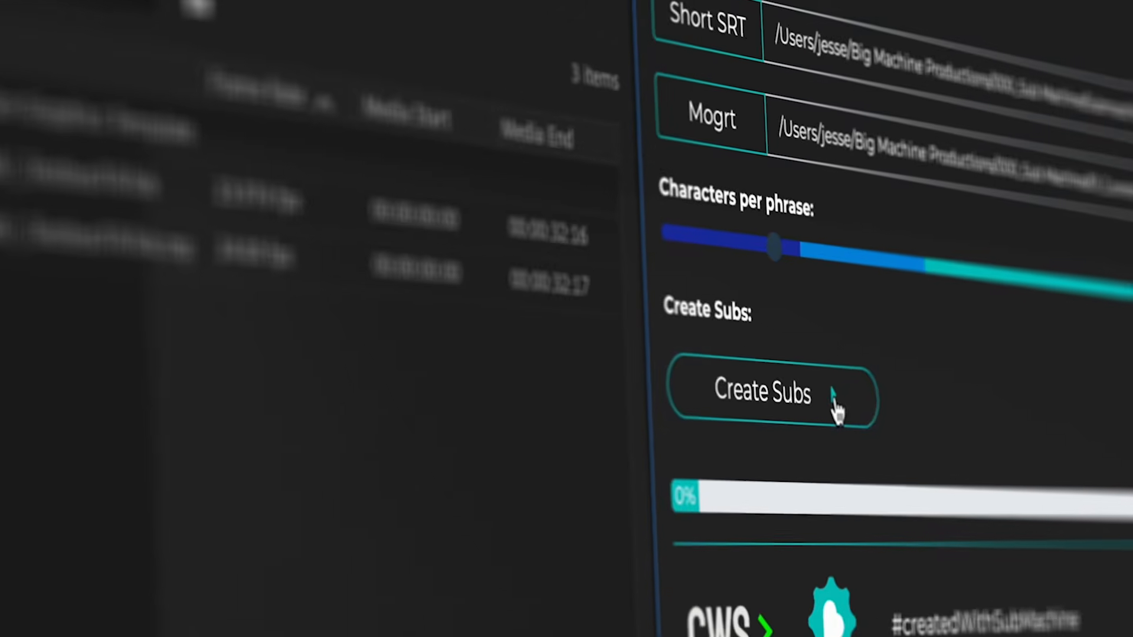
{"action": "left_click", "coordinate": [394, 204]}
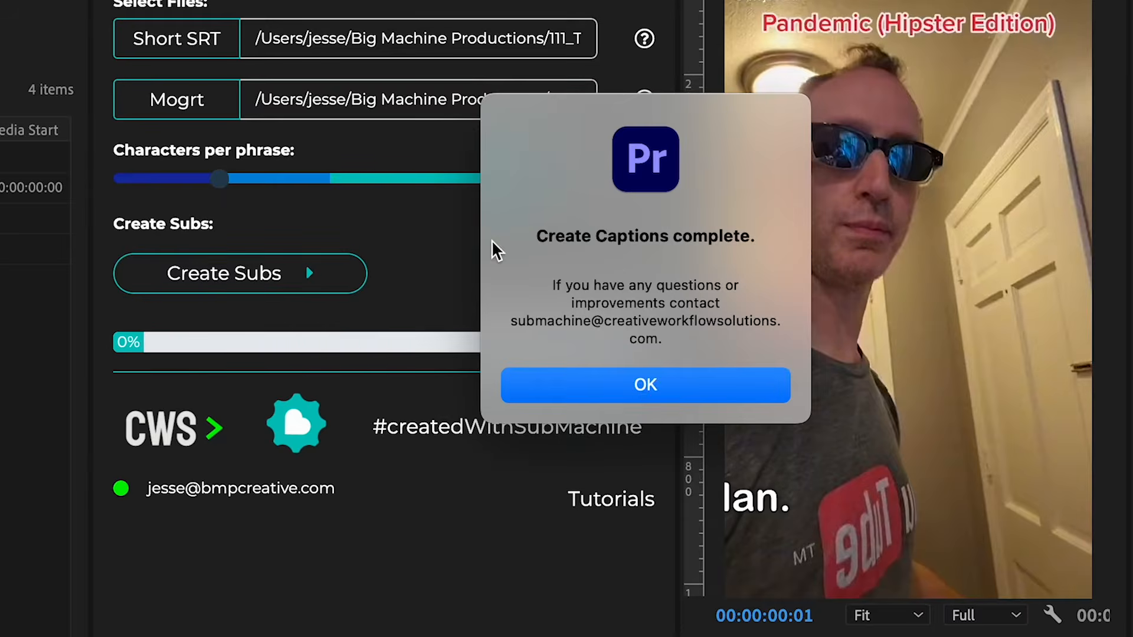
{"action": "left_click", "coordinate": [640, 398]}
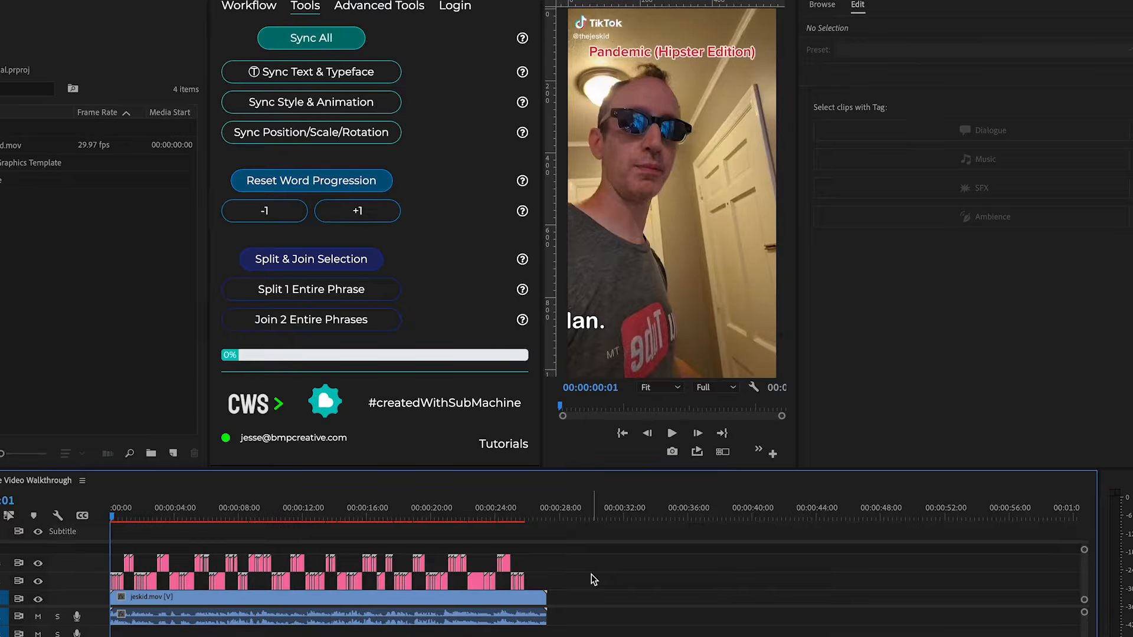
Play back the sequence to review the generated subtitle graphics.
{"action": "key", "text": "="}
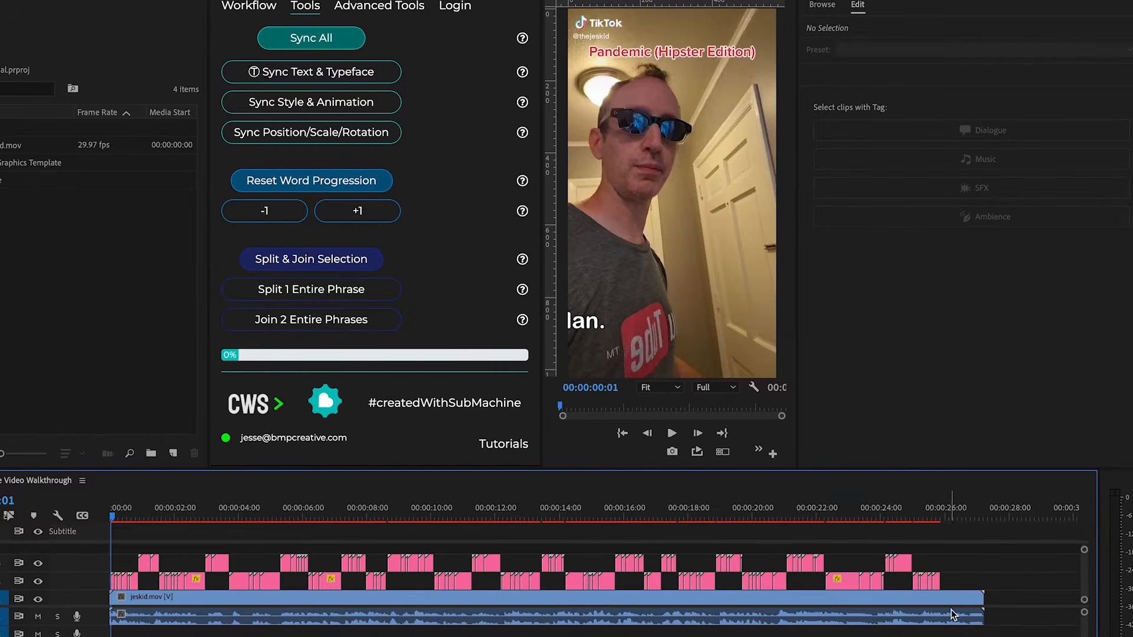
{"action": "left_click_drag", "start_coordinate": [973, 586], "coordinate": [997, 566]}
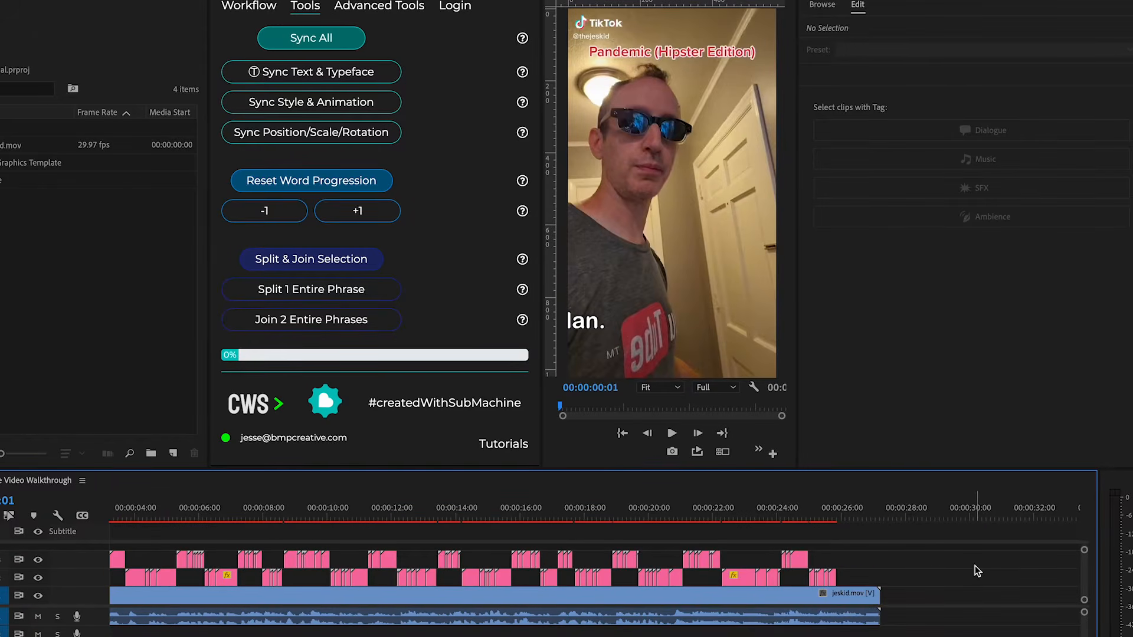
{"action": "scroll", "coordinate": [977, 571], "scroll_direction": "left", "scroll_amount": 3}
{"action": "key", "text": "minus"}
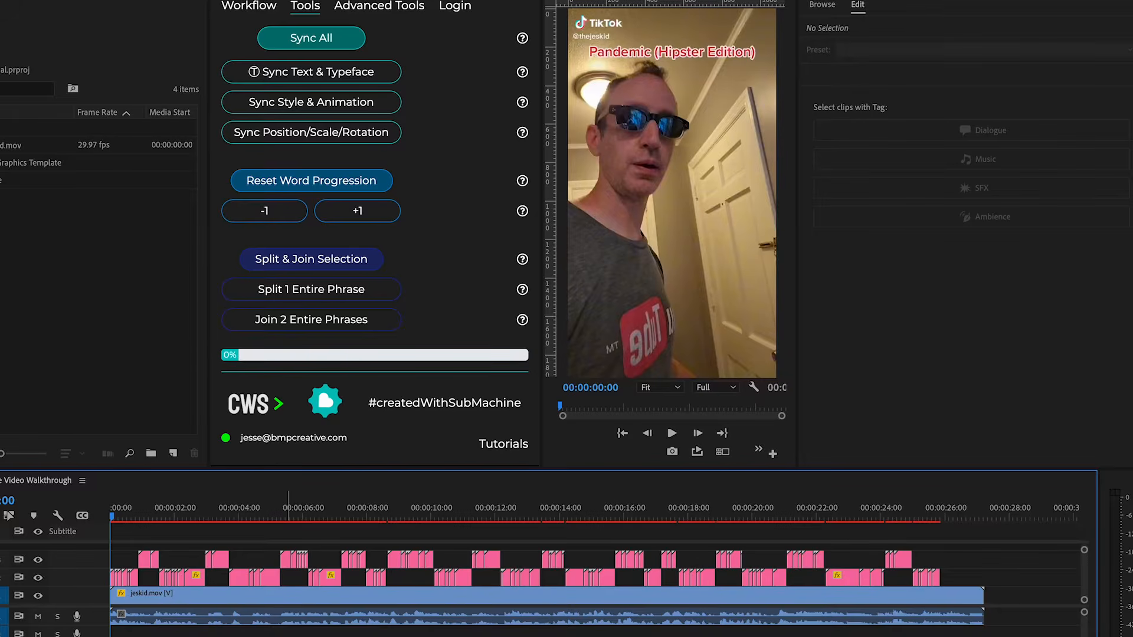
{"action": "key", "text": "space"}
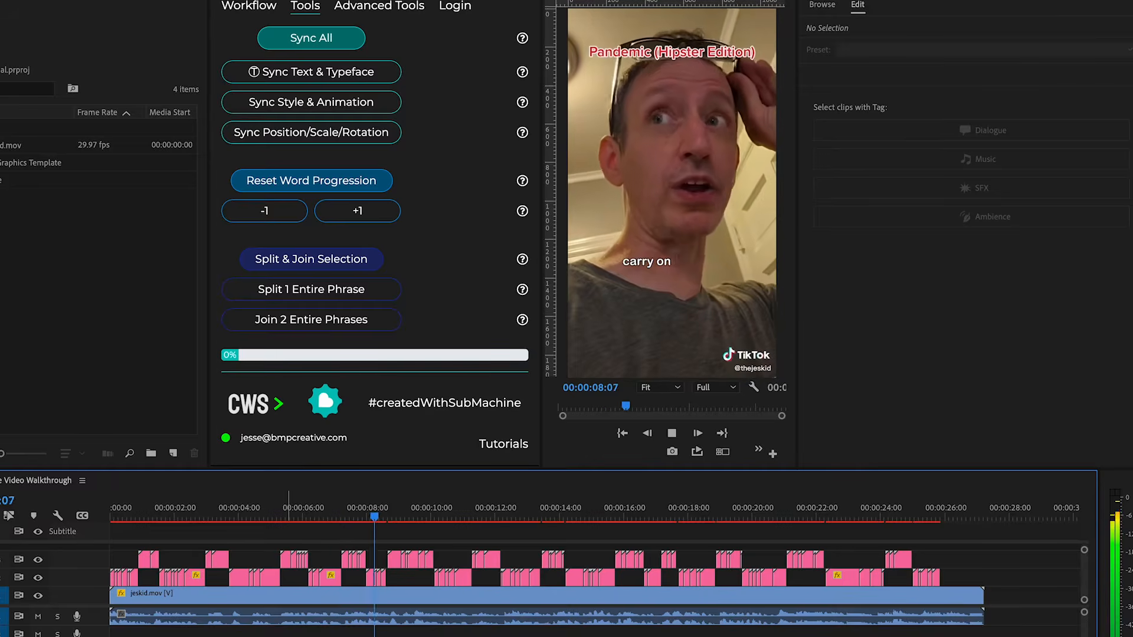
Stop playback and move the playhead to the "Yeah. Well, what's strange?" subtitle around 4 seconds.
{"action": "key", "text": "space"}
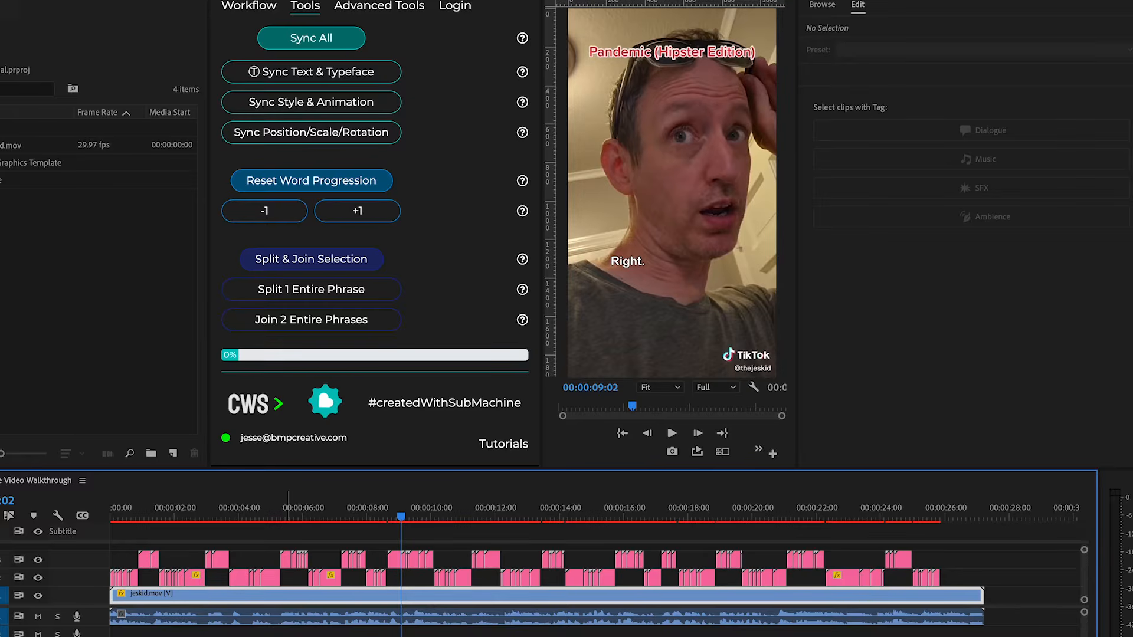
{"action": "left_click", "coordinate": [289, 578]}
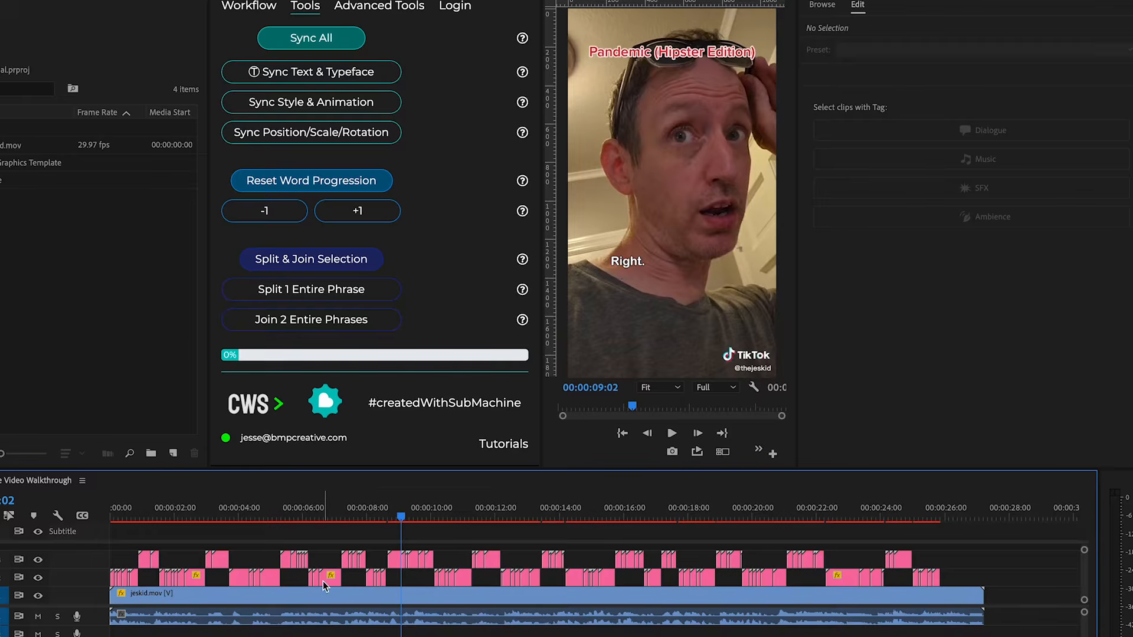
{"action": "left_click", "coordinate": [269, 512]}
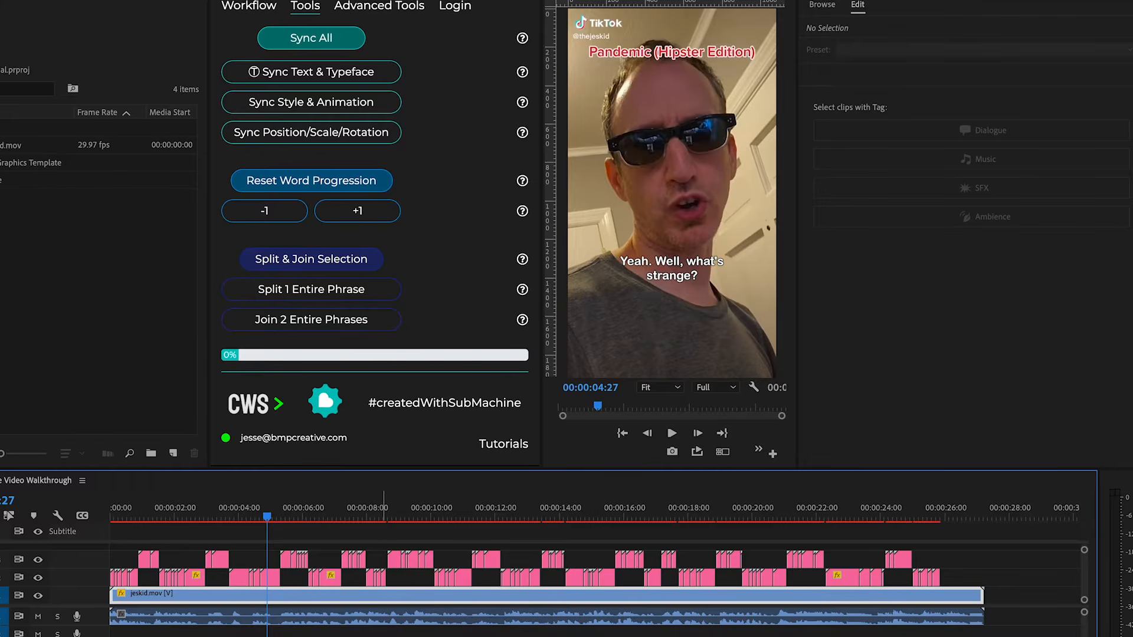
{"action": "left_click", "coordinate": [380, 636]}
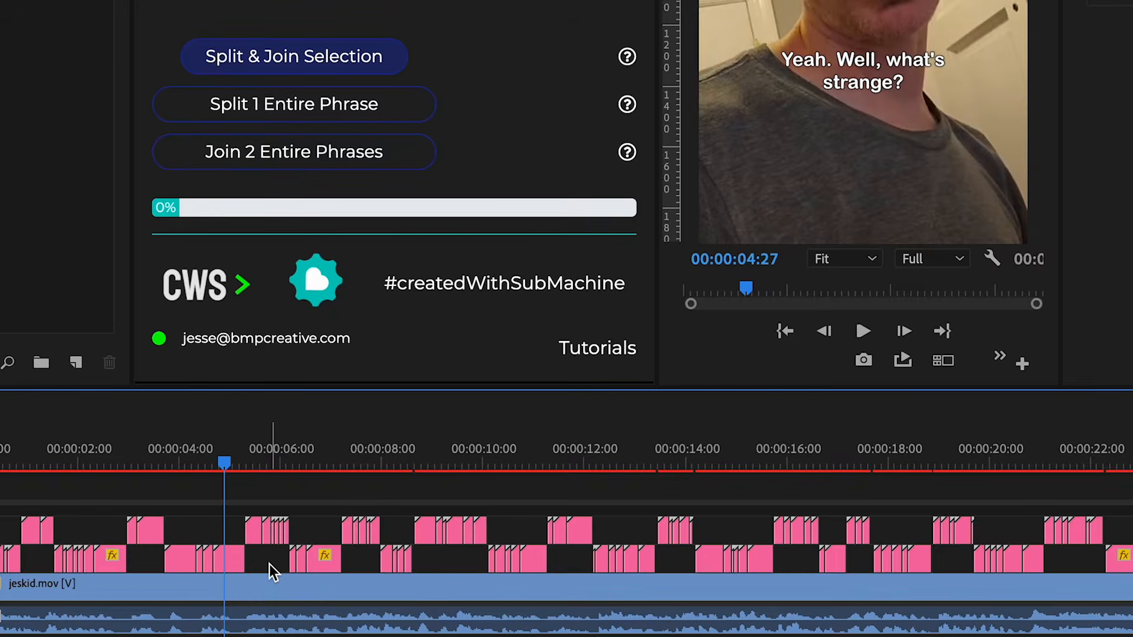
Zoom into the timeline and select the subtitle clips around the 4-second mark to inspect them.
{"action": "key", "text": "="}
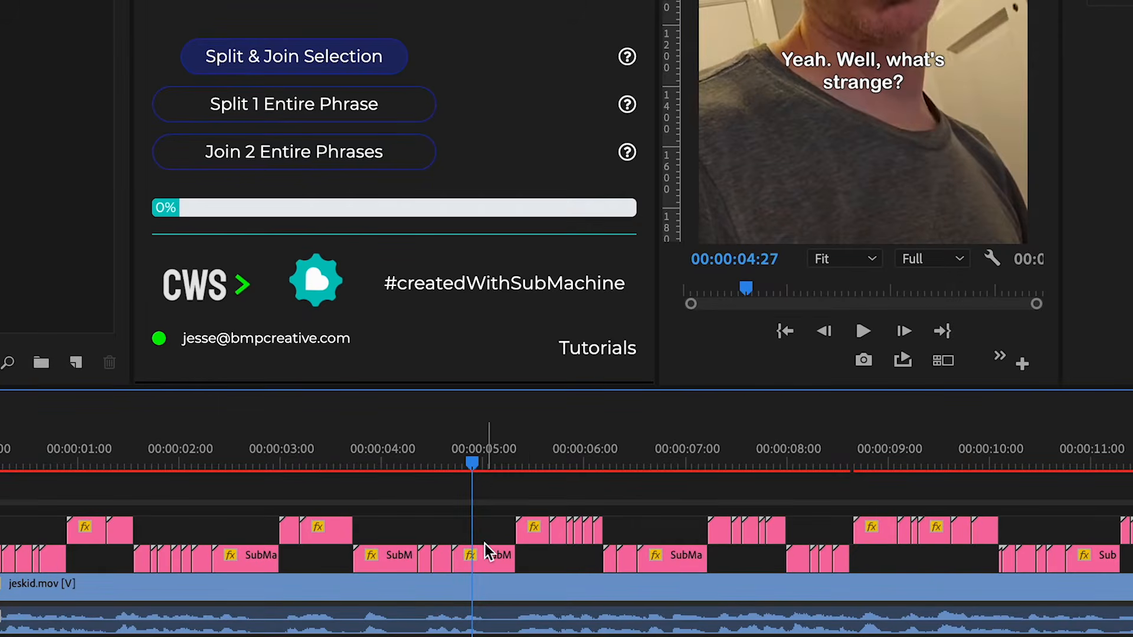
{"action": "left_click_drag", "start_coordinate": [475, 466], "coordinate": [399, 469]}
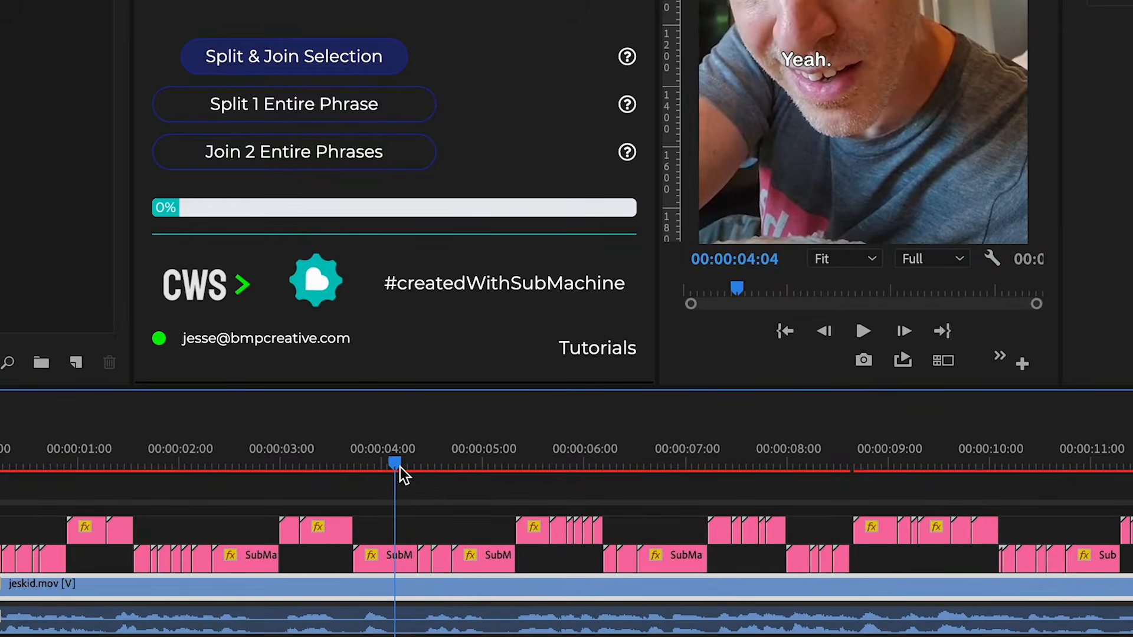
{"action": "left_click", "coordinate": [391, 559]}
{"action": "left_click", "coordinate": [424, 563]}
{"action": "left_click", "coordinate": [486, 559]}
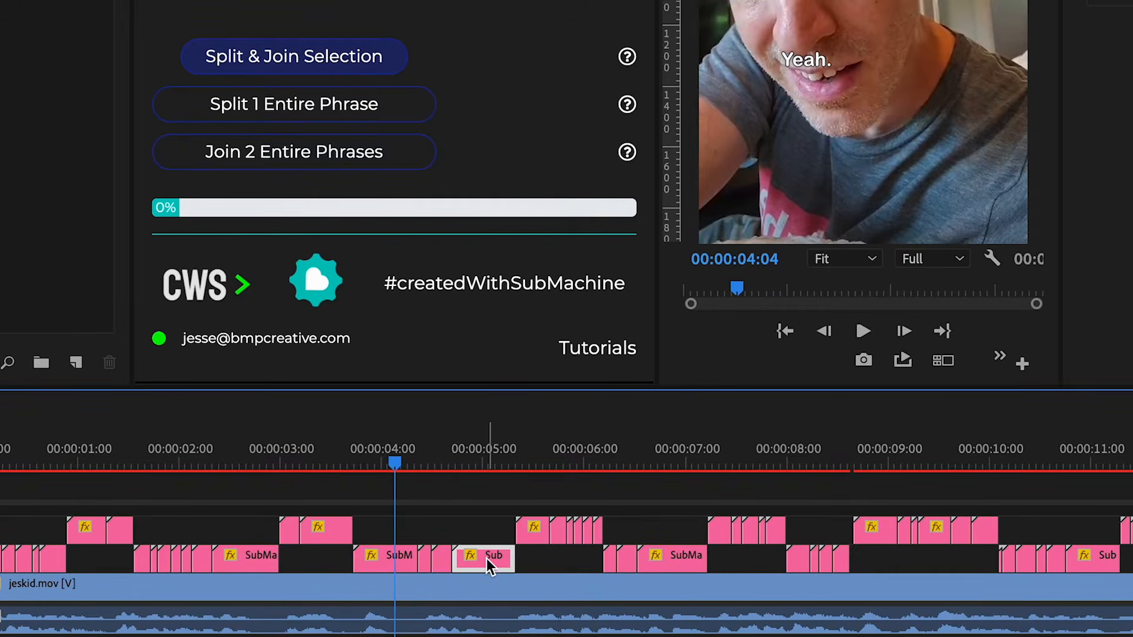
{"action": "left_click", "coordinate": [390, 558]}
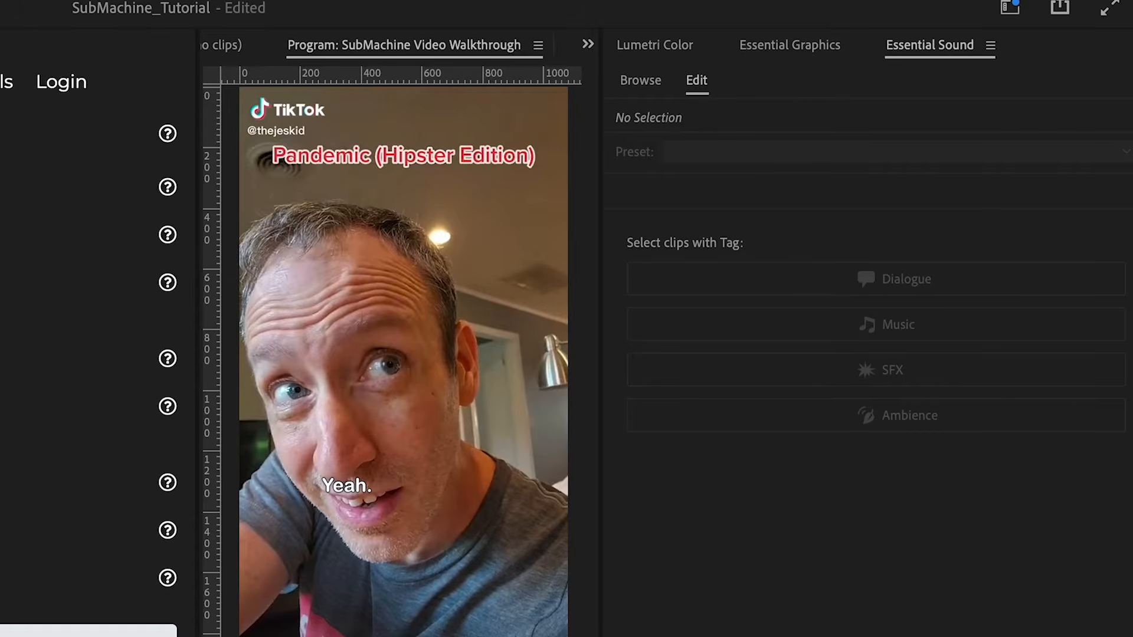
Open Essential Graphics and step through the phrase's word-progression clips to compare their Word Progression settings.
{"action": "left_click", "coordinate": [812, 48]}
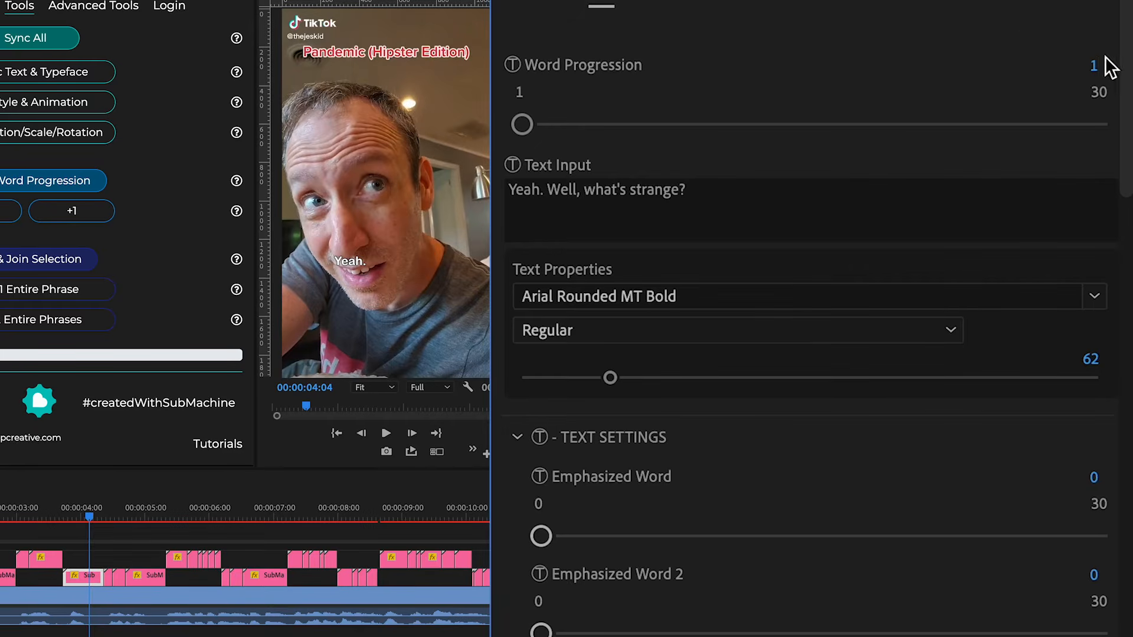
{"action": "left_click_drag", "start_coordinate": [109, 516], "coordinate": [137, 517]}
{"action": "left_click", "coordinate": [145, 577]}
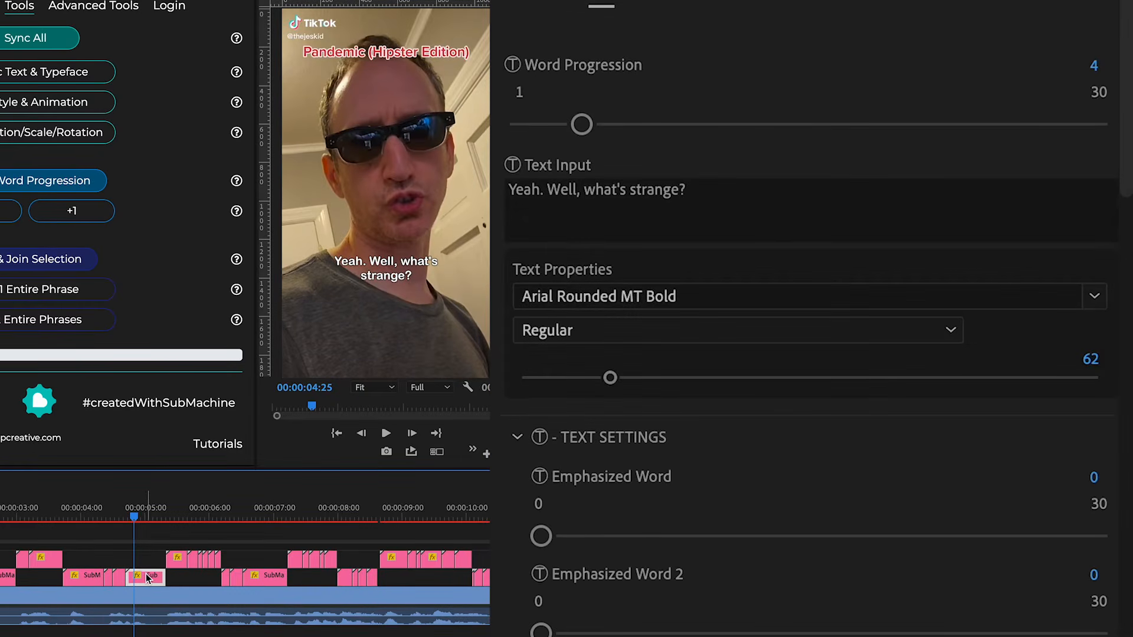
{"action": "left_click", "coordinate": [118, 579]}
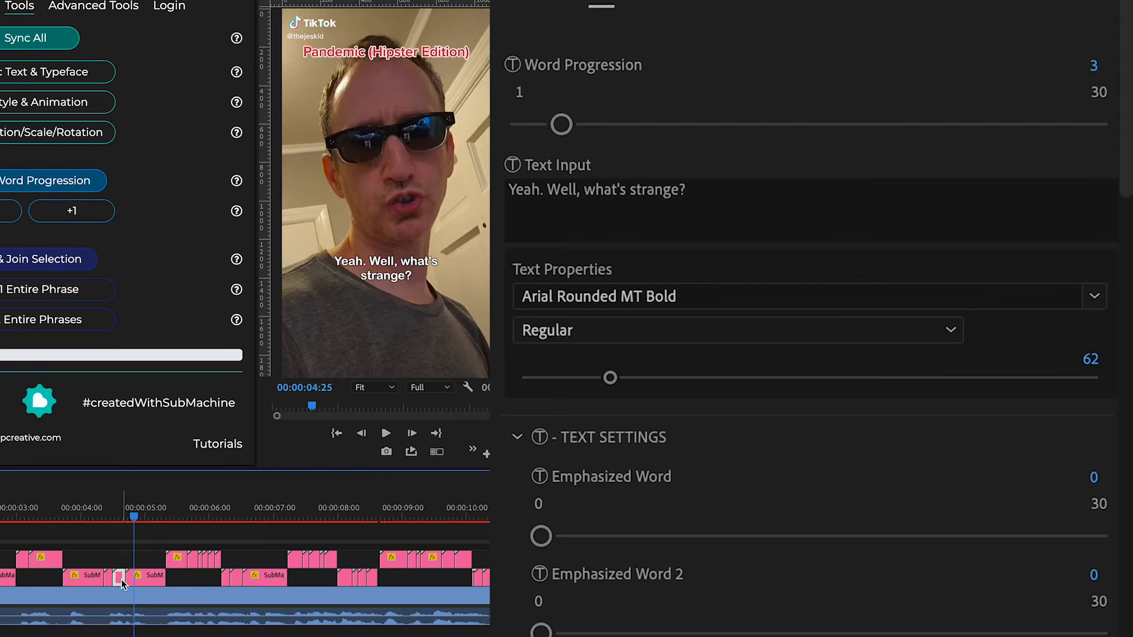
{"action": "left_click", "coordinate": [107, 578]}
{"action": "left_click", "coordinate": [98, 579]}
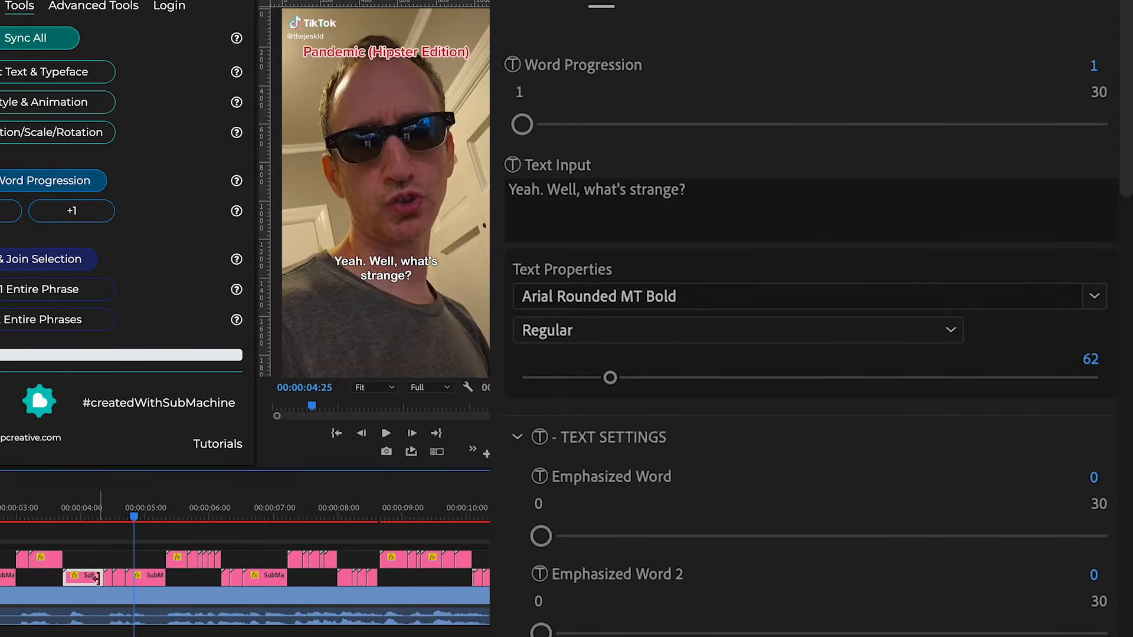
{"action": "left_click", "coordinate": [108, 578]}
{"action": "left_click", "coordinate": [121, 579]}
{"action": "left_click", "coordinate": [146, 578]}
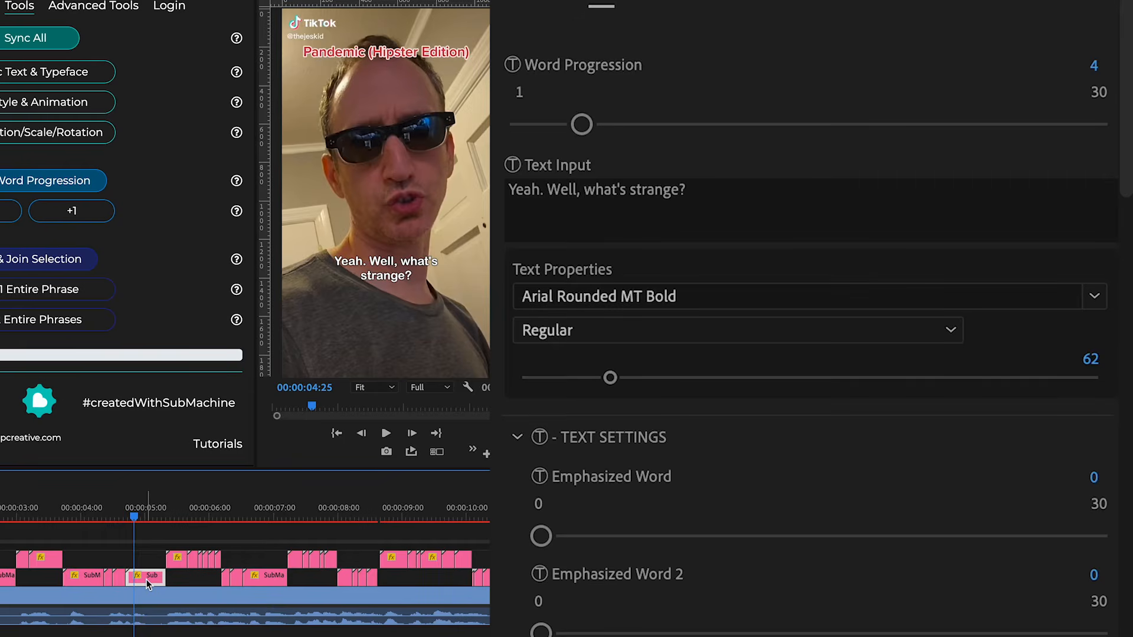
{"action": "left_click", "coordinate": [145, 576]}
{"action": "left_click", "coordinate": [121, 579]}
{"action": "left_click", "coordinate": [108, 578]}
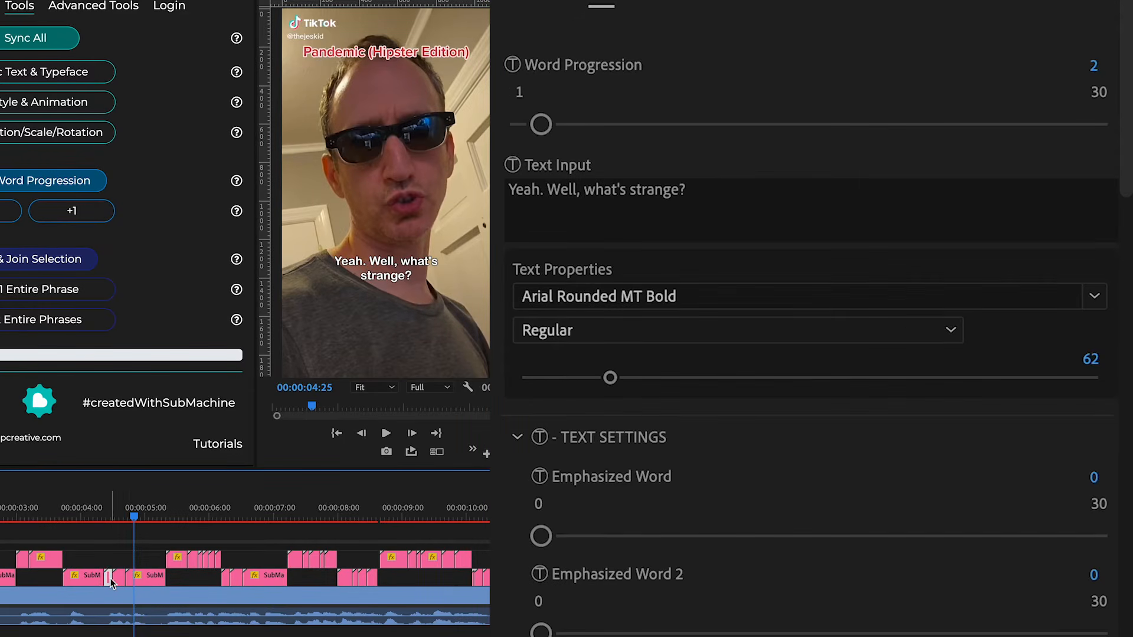
{"action": "left_click", "coordinate": [98, 579]}
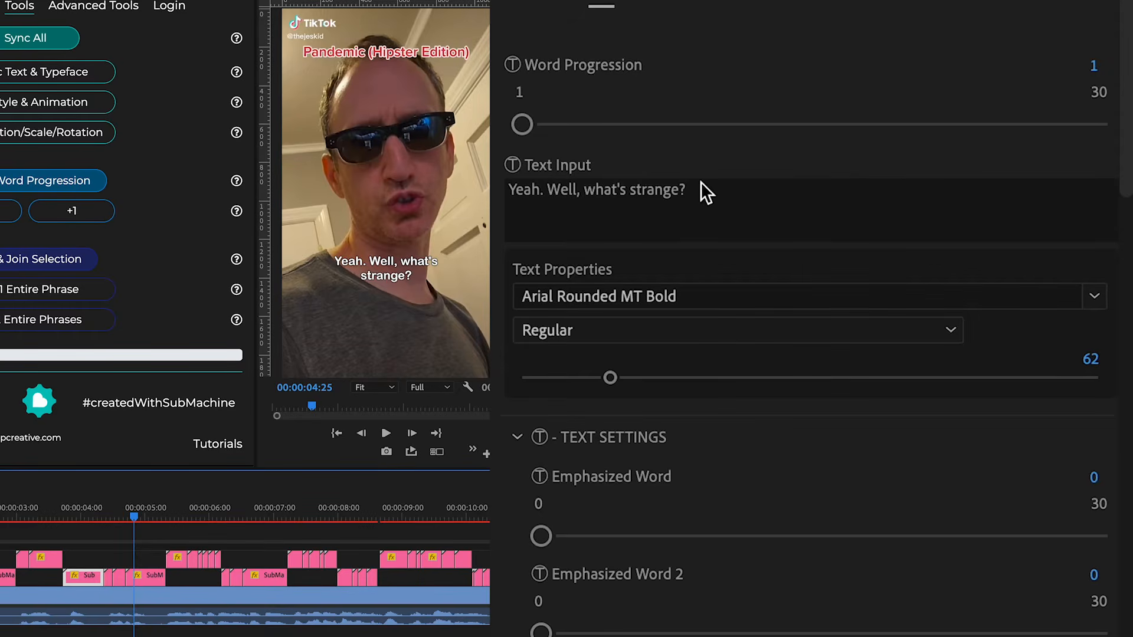
Select a word-progression subtitle clip on the lower subtitle track near 5 seconds and delete it.
{"action": "left_click", "coordinate": [730, 202]}
{"action": "left_click", "coordinate": [588, 224]}
{"action": "left_click", "coordinate": [147, 576]}
{"action": "left_click", "coordinate": [121, 583]}
{"action": "left_click", "coordinate": [107, 581]}
{"action": "left_click", "coordinate": [83, 581]}
{"action": "left_click", "coordinate": [155, 580]}
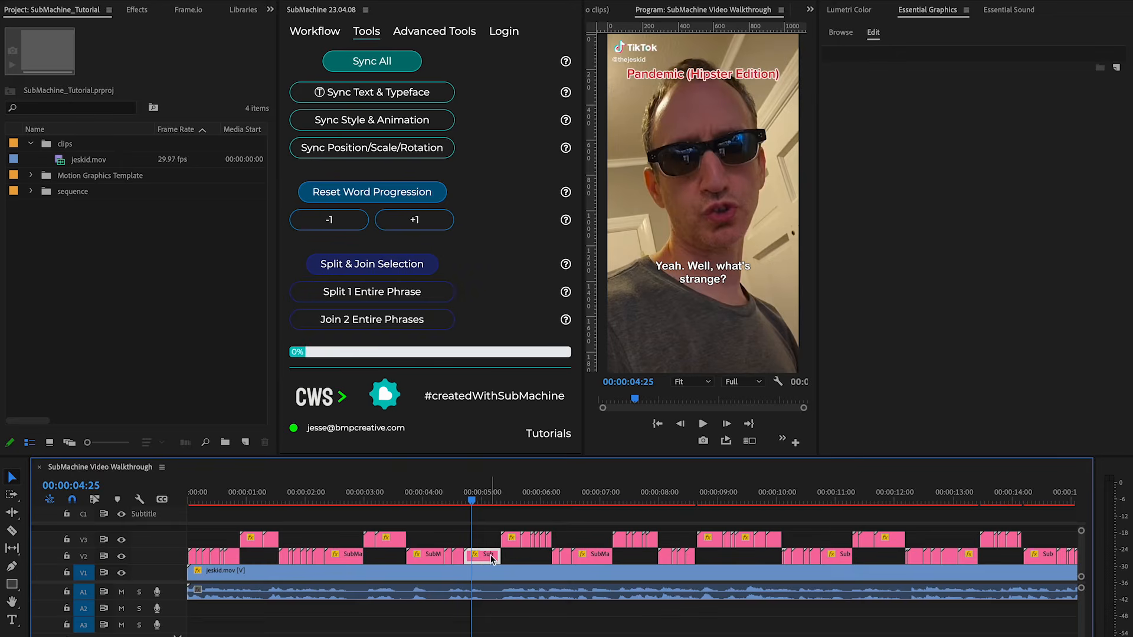
{"action": "left_click", "coordinate": [524, 559]}
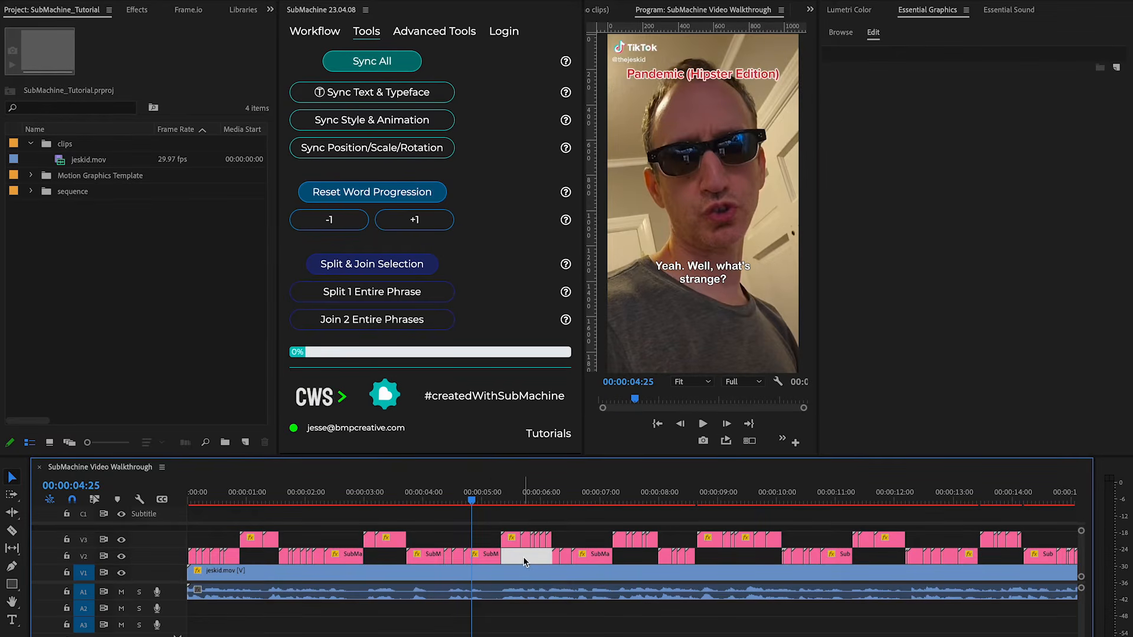
{"action": "key", "text": "Delete"}
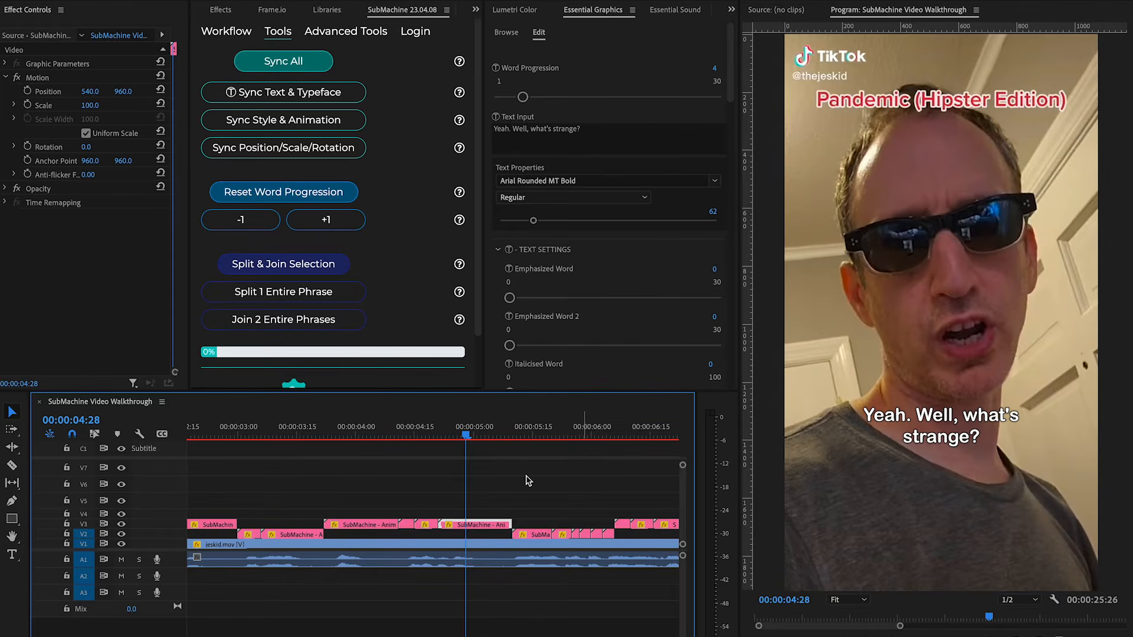
Select the subtitle clip at the playhead and change the word "strange" to "strain" in its Text Input.
{"action": "mouse_move", "coordinate": [466, 437]}
{"action": "left_mouse_down"}
{"action": "mouse_move", "coordinate": [375, 437]}
{"action": "mouse_move", "coordinate": [462, 439]}
{"action": "left_mouse_up"}
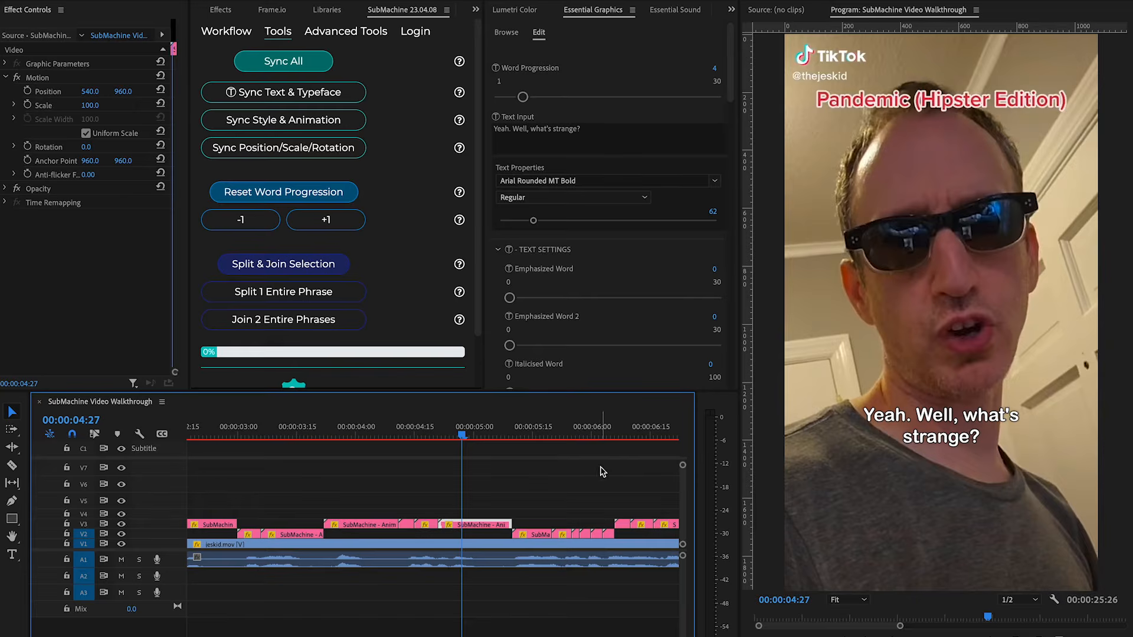
{"action": "left_click", "coordinate": [485, 493]}
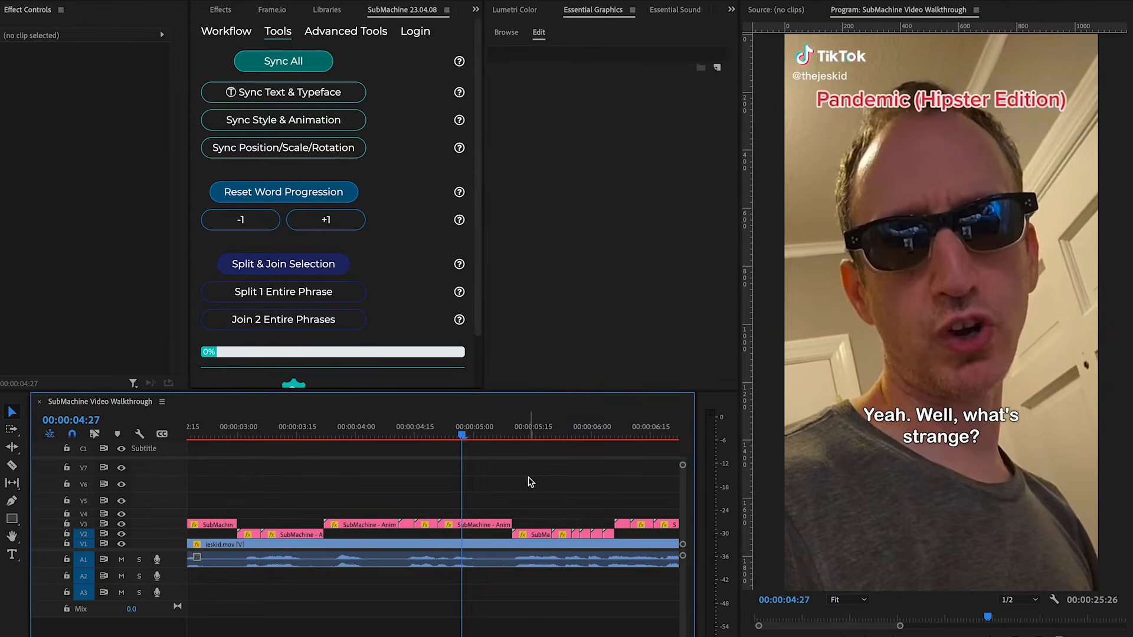
{"action": "left_click", "coordinate": [486, 524]}
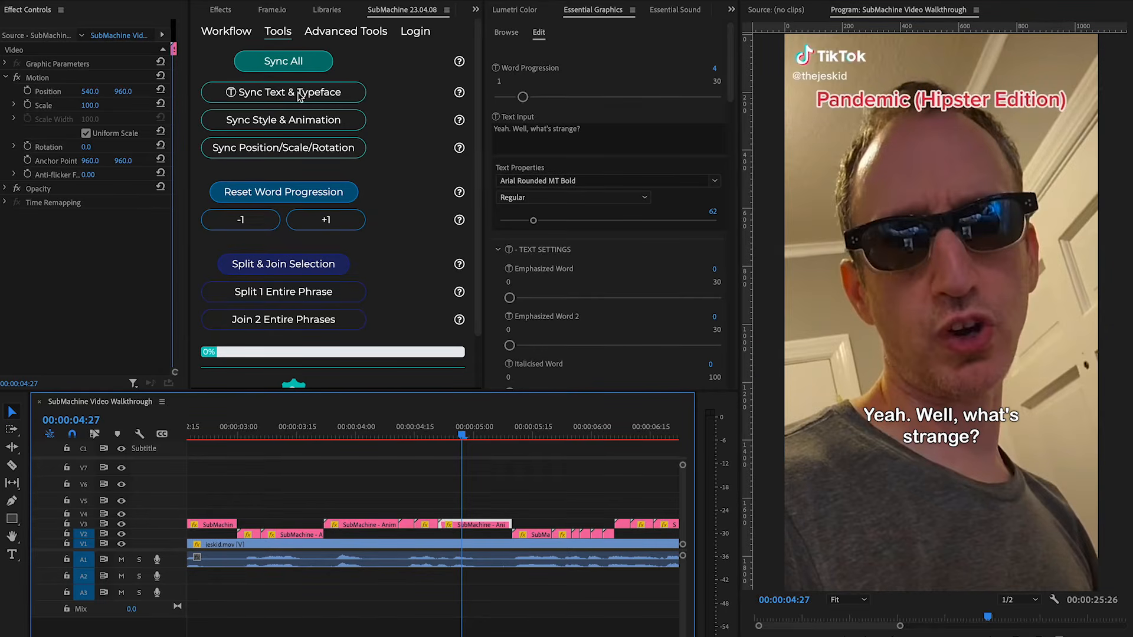
{"action": "left_click", "coordinate": [607, 139]}
{"action": "left_click", "coordinate": [612, 135]}
{"action": "double_click", "coordinate": [570, 129]}
{"action": "type", "text": "strain"}
{"action": "left_click", "coordinate": [579, 467]}
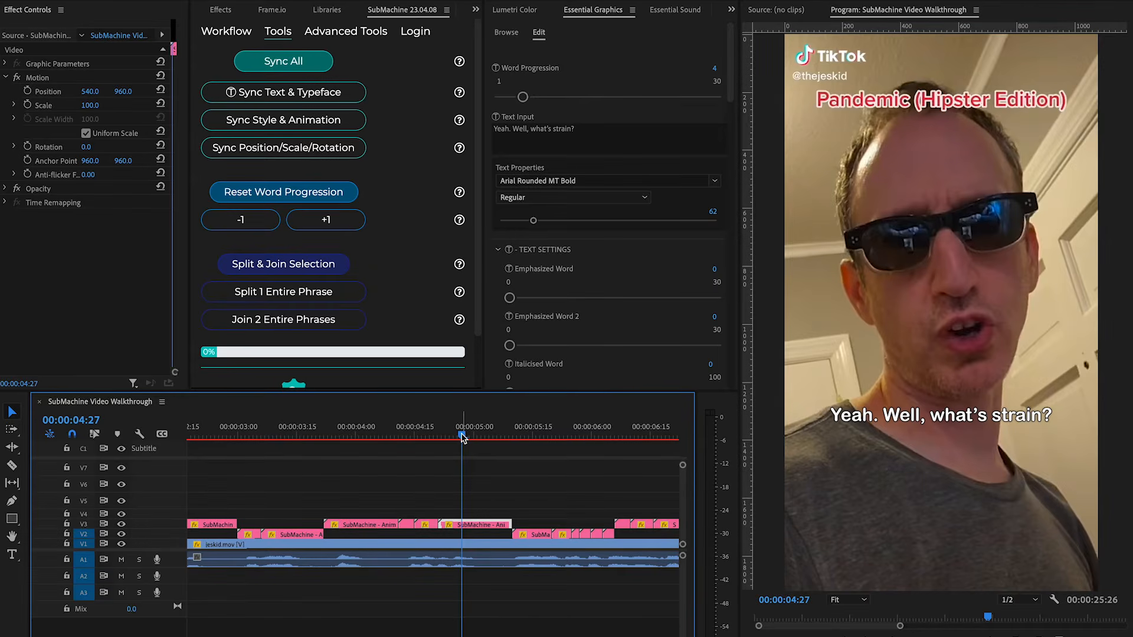
Scrub through the phrase's other word-progression clips to check their text.
{"action": "left_click_drag", "start_coordinate": [462, 436], "coordinate": [469, 437]}
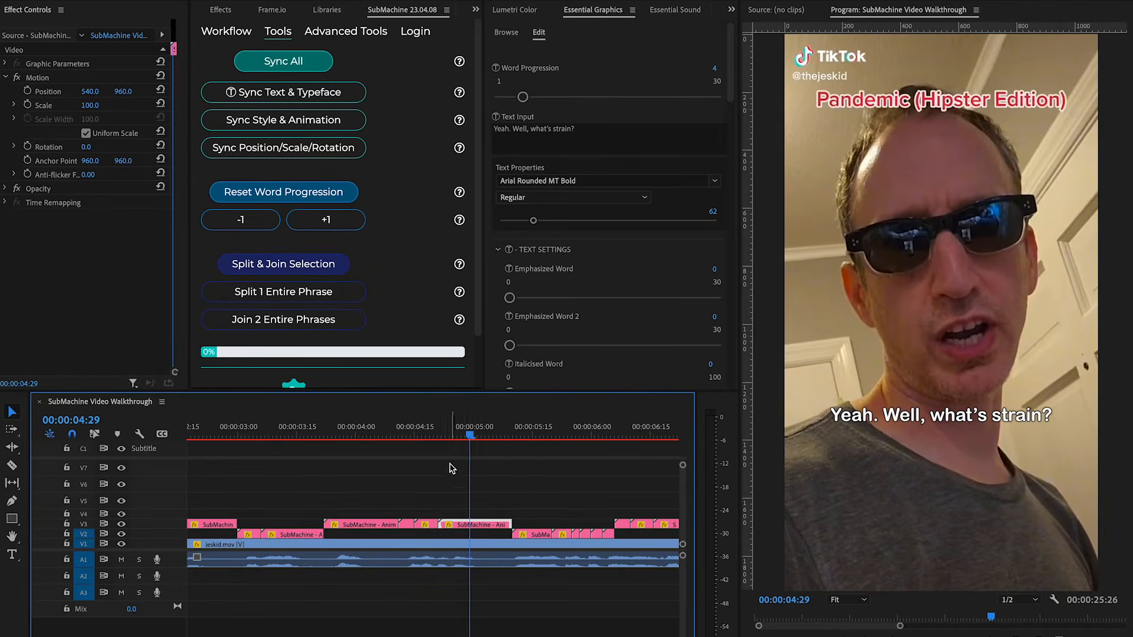
{"action": "left_click", "coordinate": [469, 437]}
{"action": "left_click_drag", "start_coordinate": [469, 438], "coordinate": [425, 435]}
{"action": "left_click", "coordinate": [429, 523]}
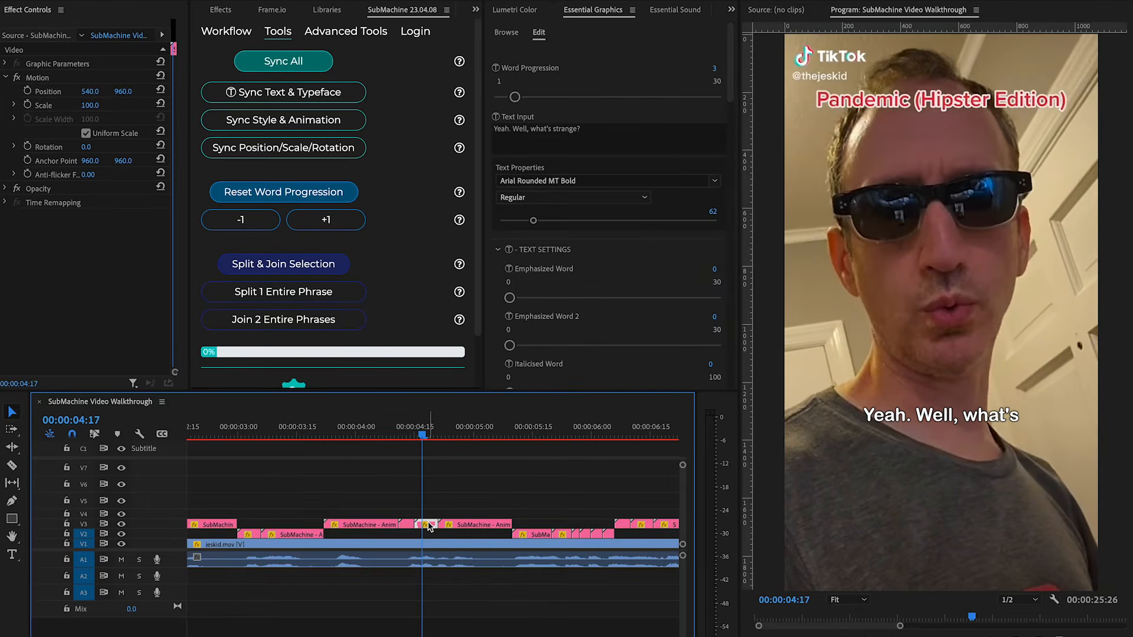
{"action": "left_click", "coordinate": [407, 524]}
{"action": "left_click", "coordinate": [379, 527]}
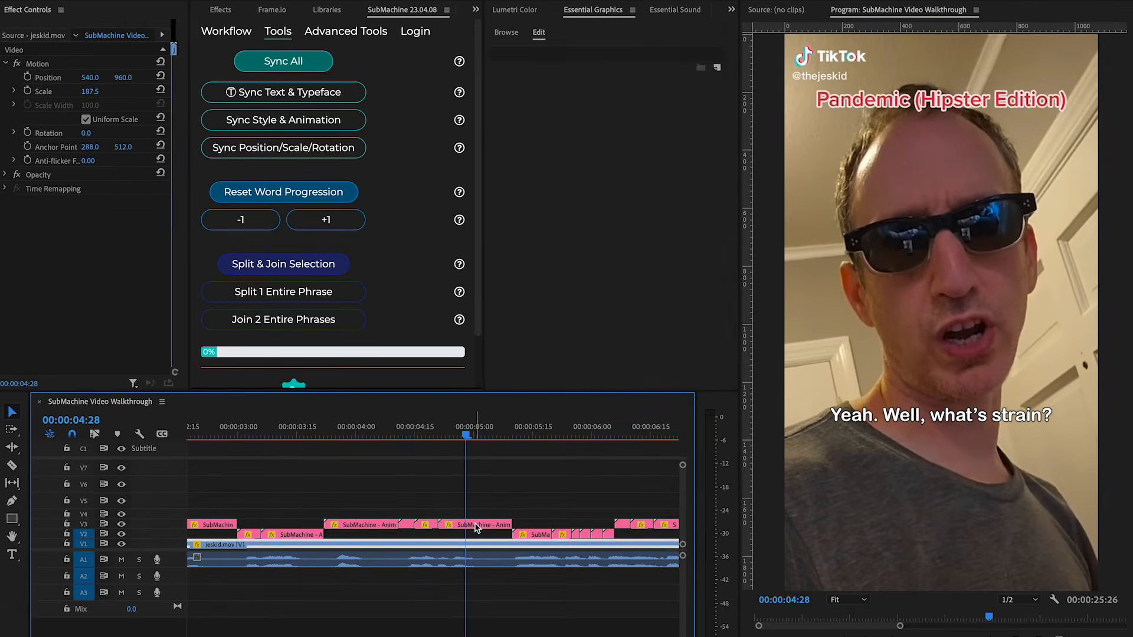
{"action": "left_click", "coordinate": [475, 525]}
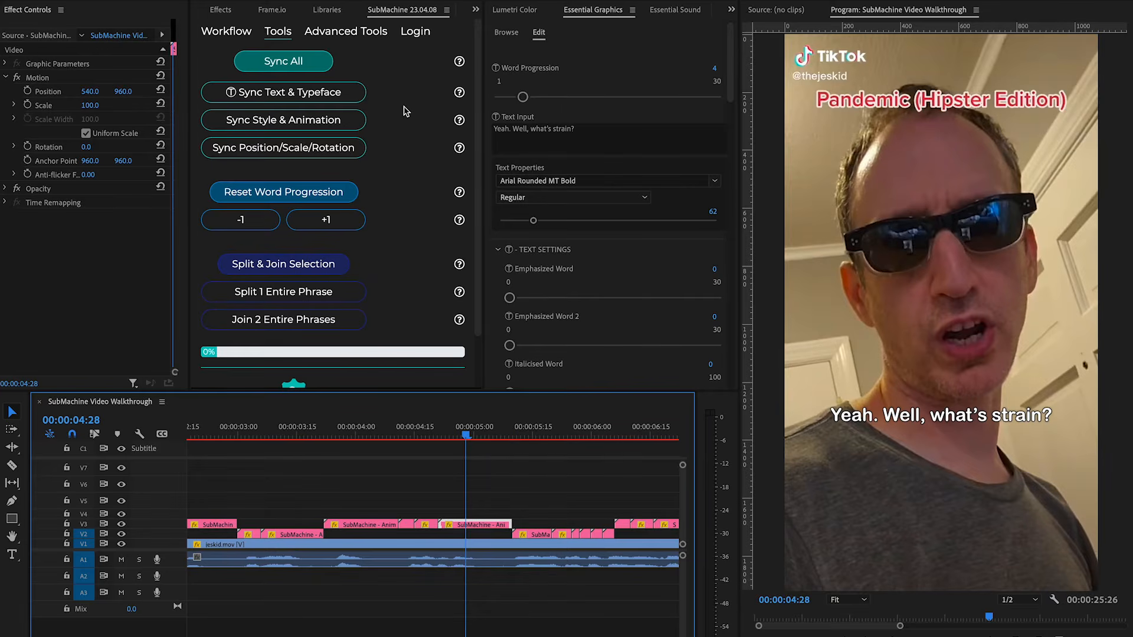
Select all clips of the phrase and run Sync Text & Typeface, confirming the dialog.
{"action": "left_click_drag", "start_coordinate": [515, 510], "coordinate": [340, 548]}
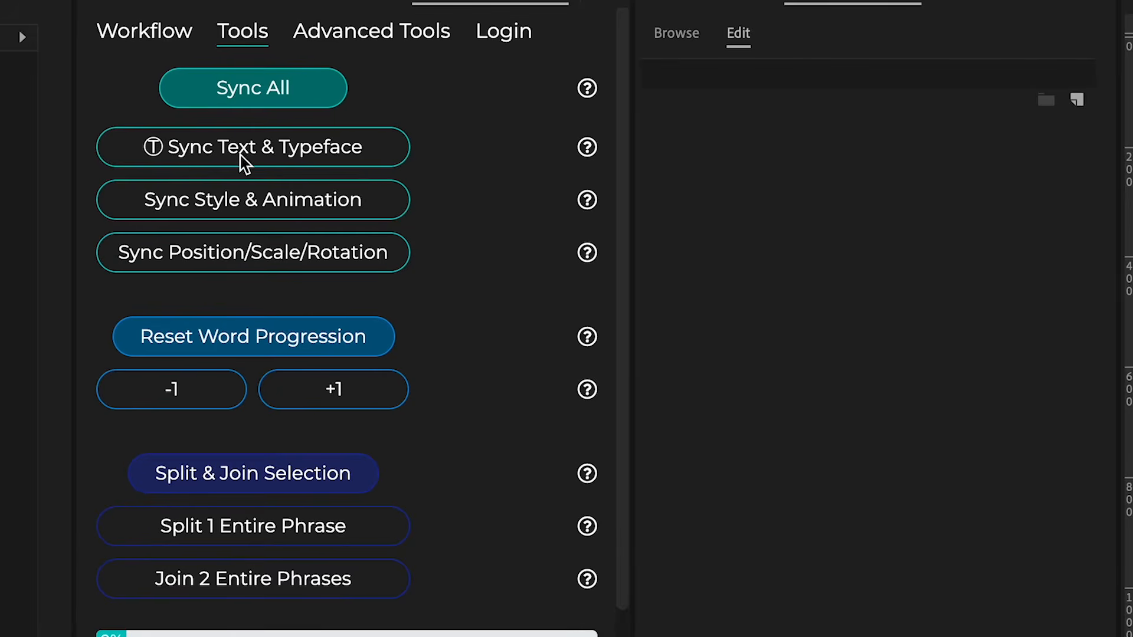
{"action": "left_click", "coordinate": [246, 157]}
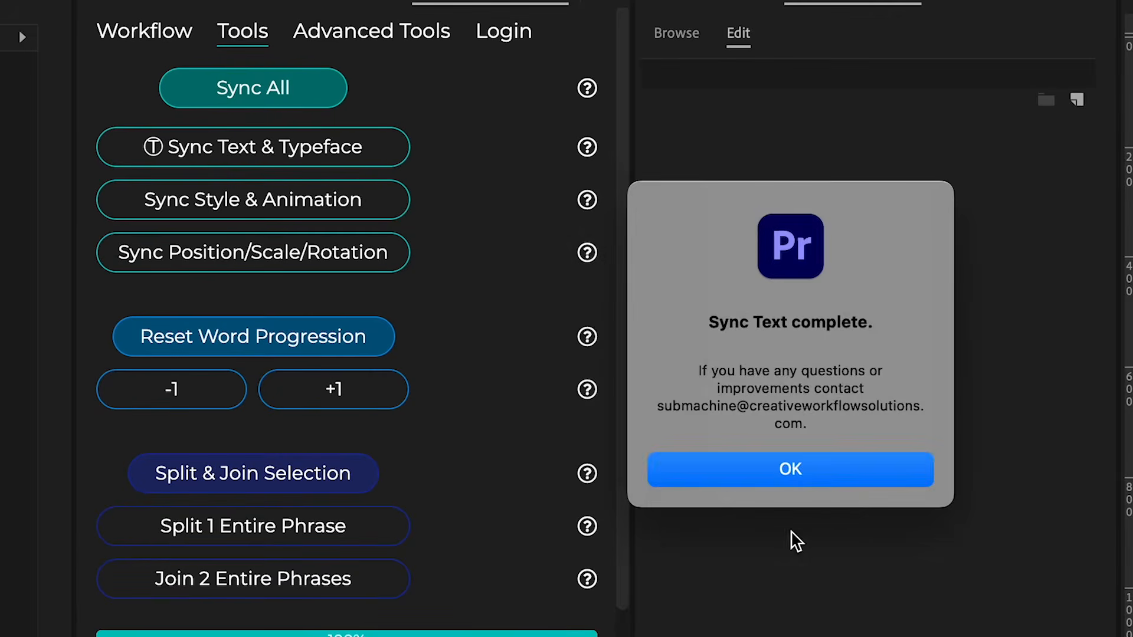
{"action": "left_click", "coordinate": [824, 473]}
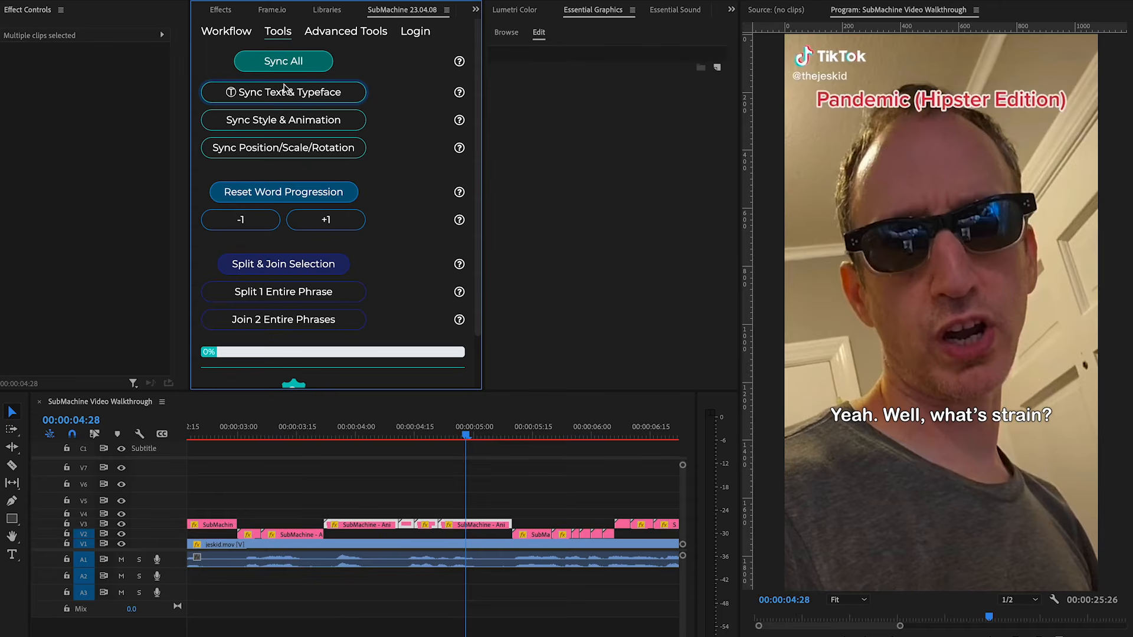
Step through the phrase's clips to check the synced text in each.
{"action": "mouse_move", "coordinate": [466, 435]}
{"action": "left_mouse_down"}
{"action": "mouse_move", "coordinate": [380, 435]}
{"action": "mouse_move", "coordinate": [466, 435]}
{"action": "left_mouse_up"}
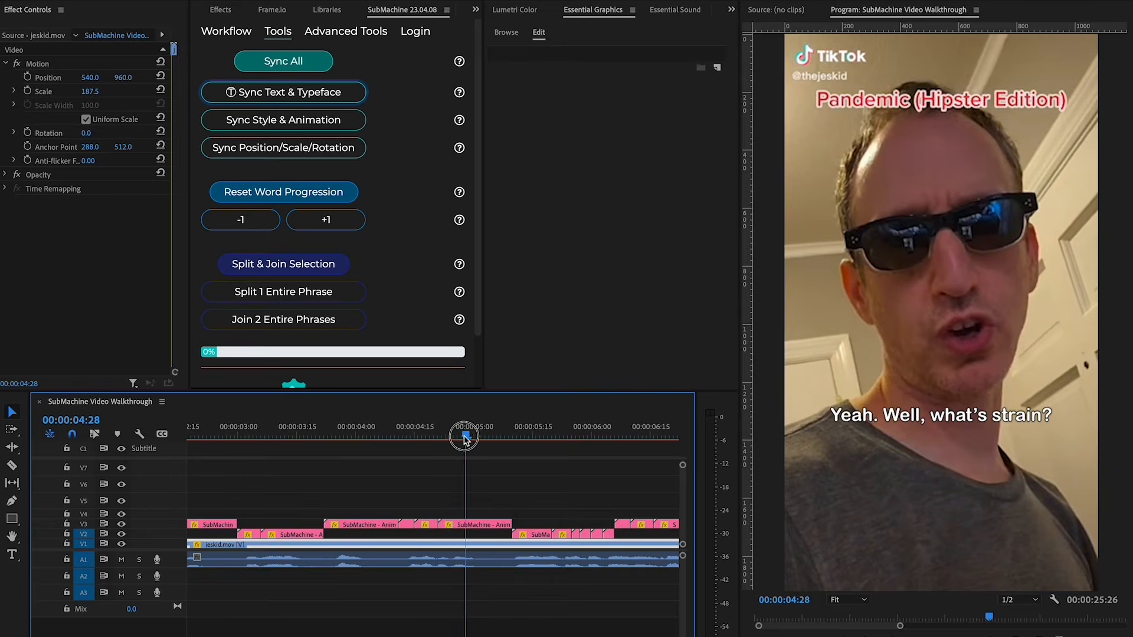
{"action": "left_click", "coordinate": [431, 525]}
{"action": "left_click", "coordinate": [426, 434]}
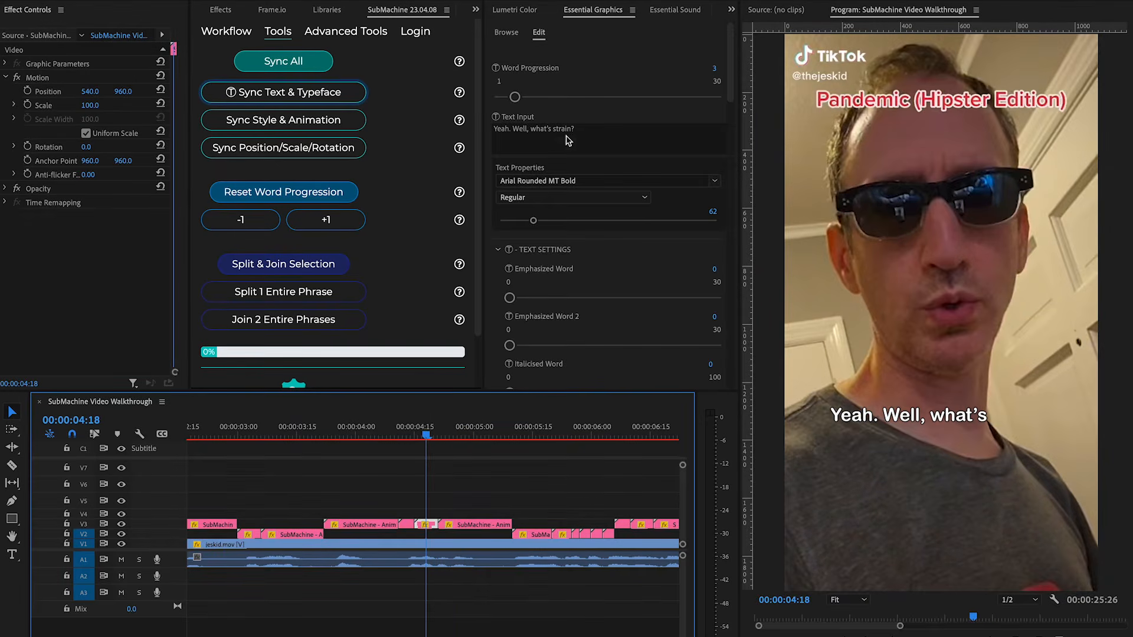
{"action": "left_click", "coordinate": [481, 436]}
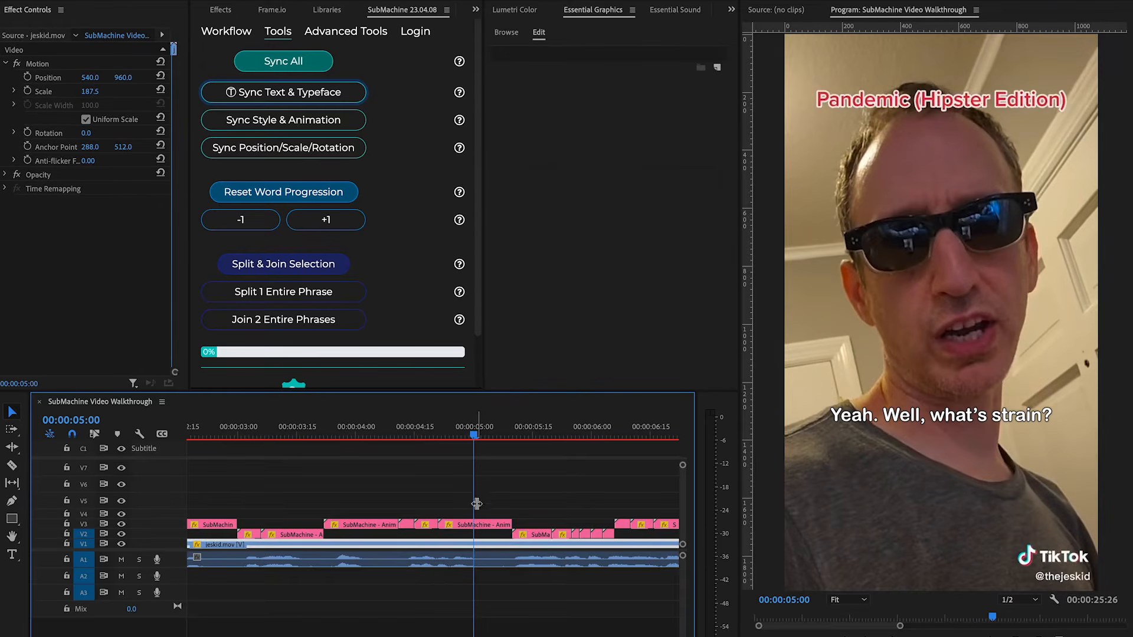
{"action": "left_click", "coordinate": [477, 527]}
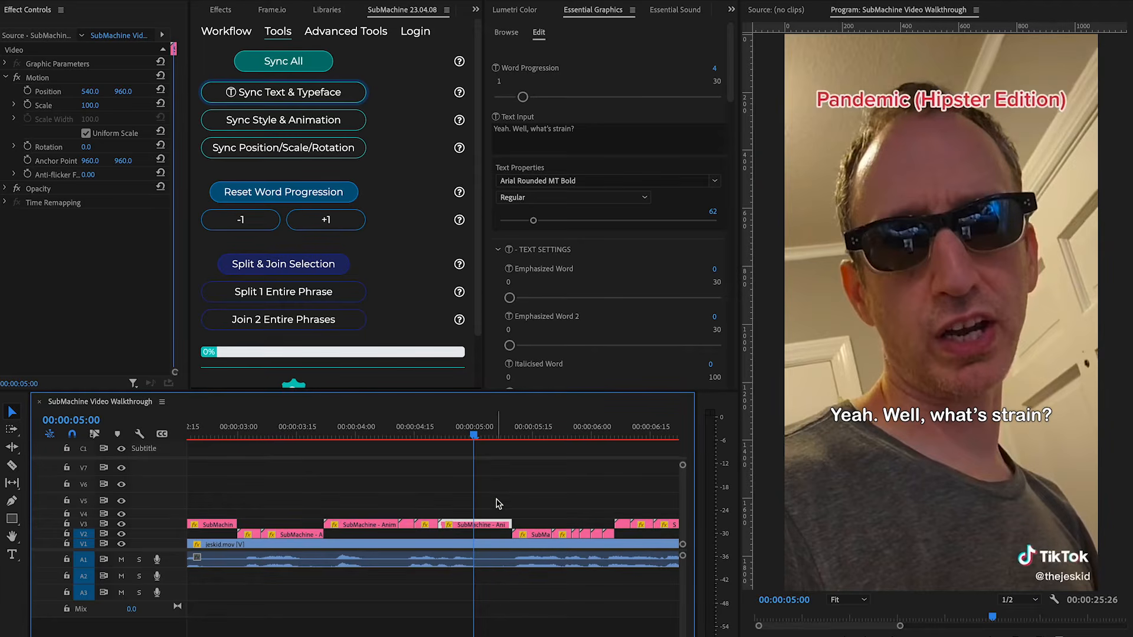
Select the subtitle clips and, in Style Settings' Advanced Color, set Specific Word # to 4 to highlight that word.
{"action": "left_click_drag", "start_coordinate": [498, 501], "coordinate": [349, 529]}
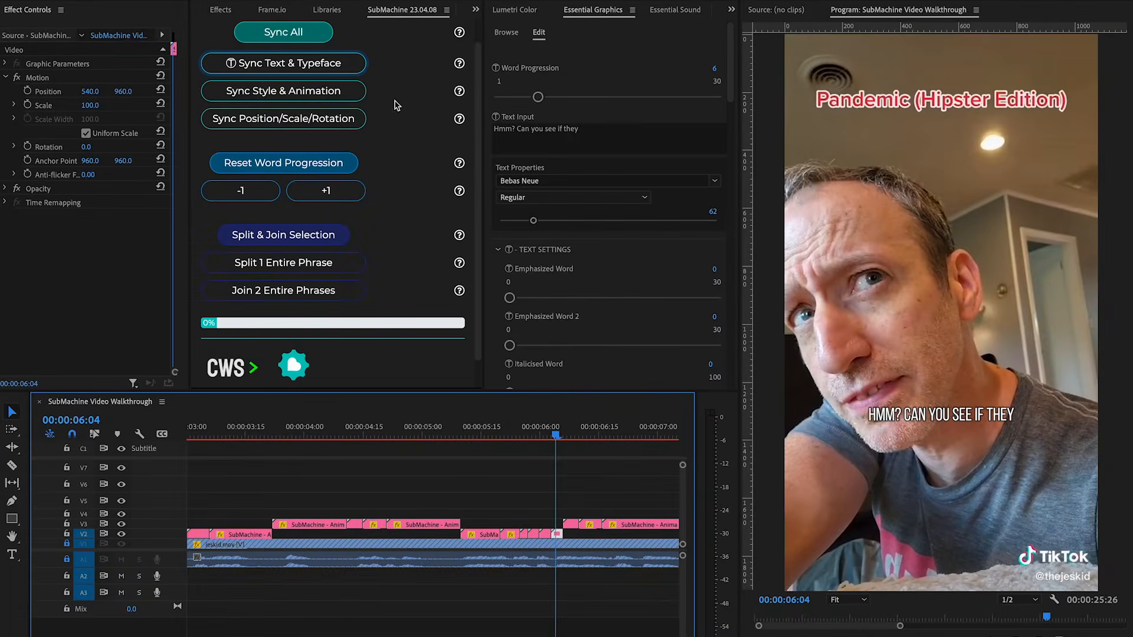
{"action": "left_click", "coordinate": [378, 96]}
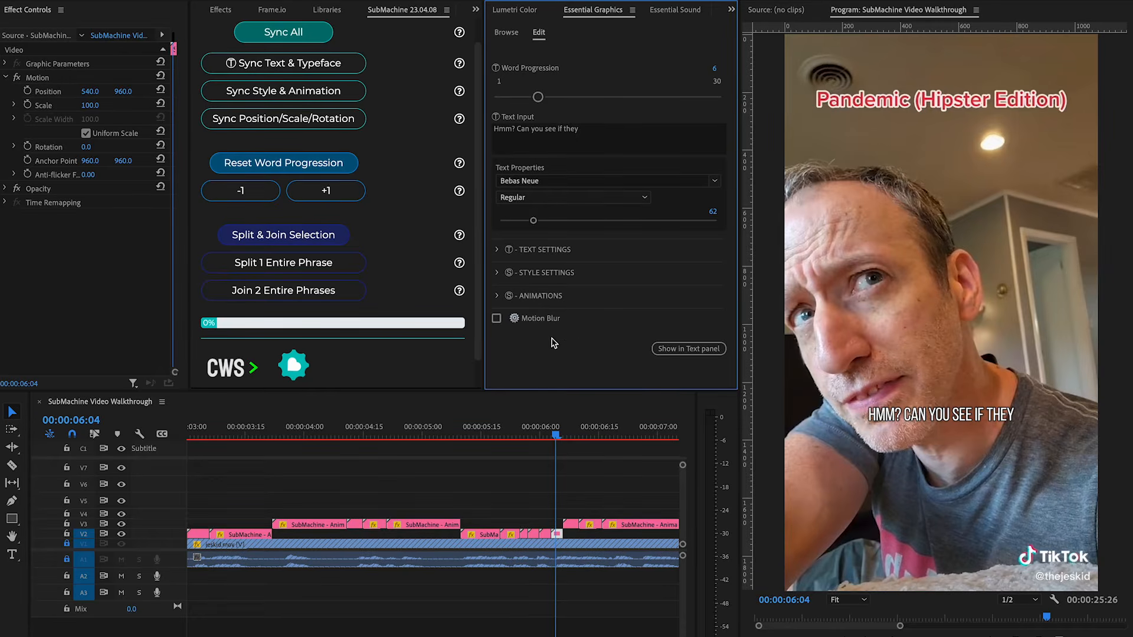
{"action": "left_click", "coordinate": [498, 273]}
{"action": "scroll", "coordinate": [713, 242], "scroll_direction": "down", "scroll_amount": 8}
{"action": "scroll", "coordinate": [705, 282], "scroll_direction": "down", "scroll_amount": 5}
{"action": "scroll", "coordinate": [700, 341], "scroll_direction": "down", "scroll_amount": 1}
{"action": "left_click_drag", "start_coordinate": [509, 249], "coordinate": [535, 251]}
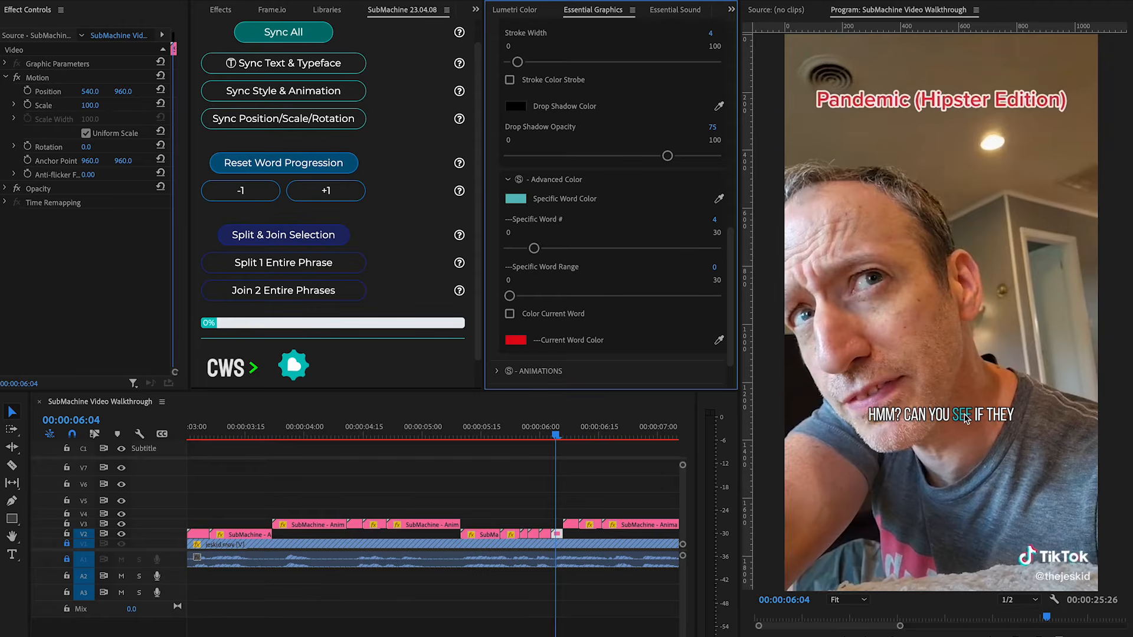
{"action": "left_click", "coordinate": [557, 438]}
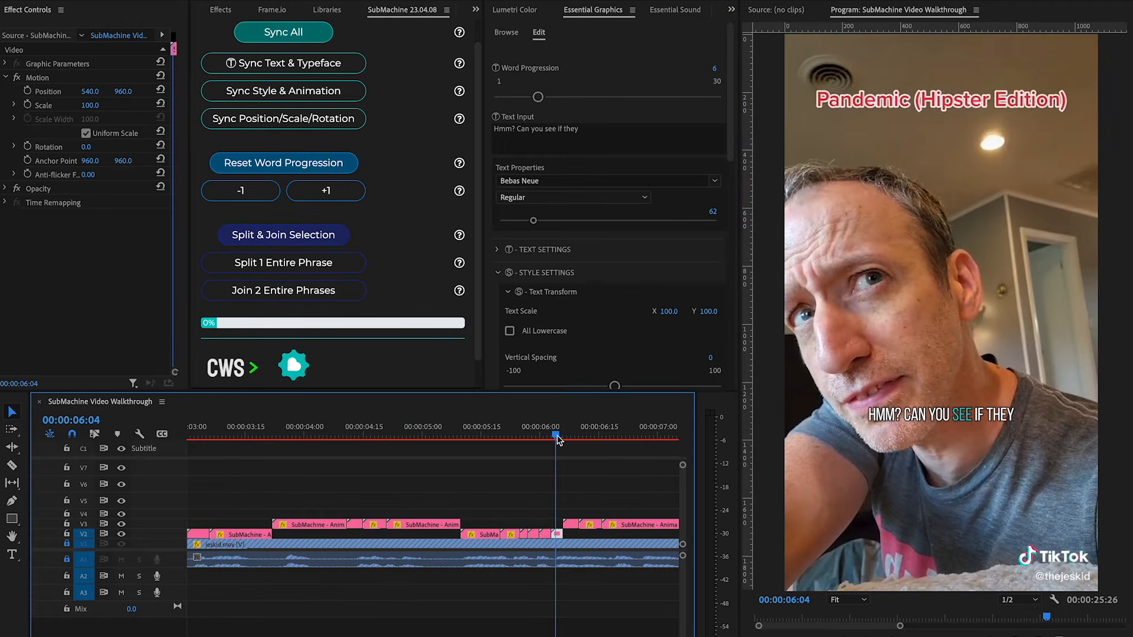
Select all clips of the phrase and run Sync Style & Animation, confirming the dialog.
{"action": "left_click_drag", "start_coordinate": [557, 438], "coordinate": [547, 438]}
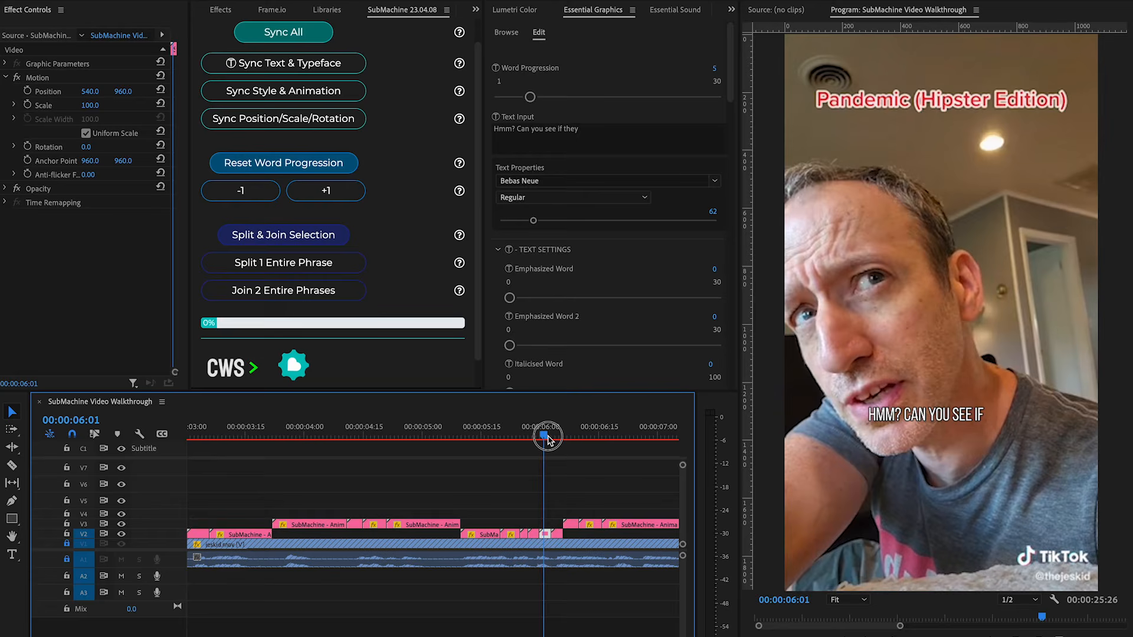
{"action": "mouse_move", "coordinate": [548, 436]}
{"action": "left_mouse_down"}
{"action": "mouse_move", "coordinate": [535, 437]}
{"action": "mouse_move", "coordinate": [559, 439]}
{"action": "left_mouse_up"}
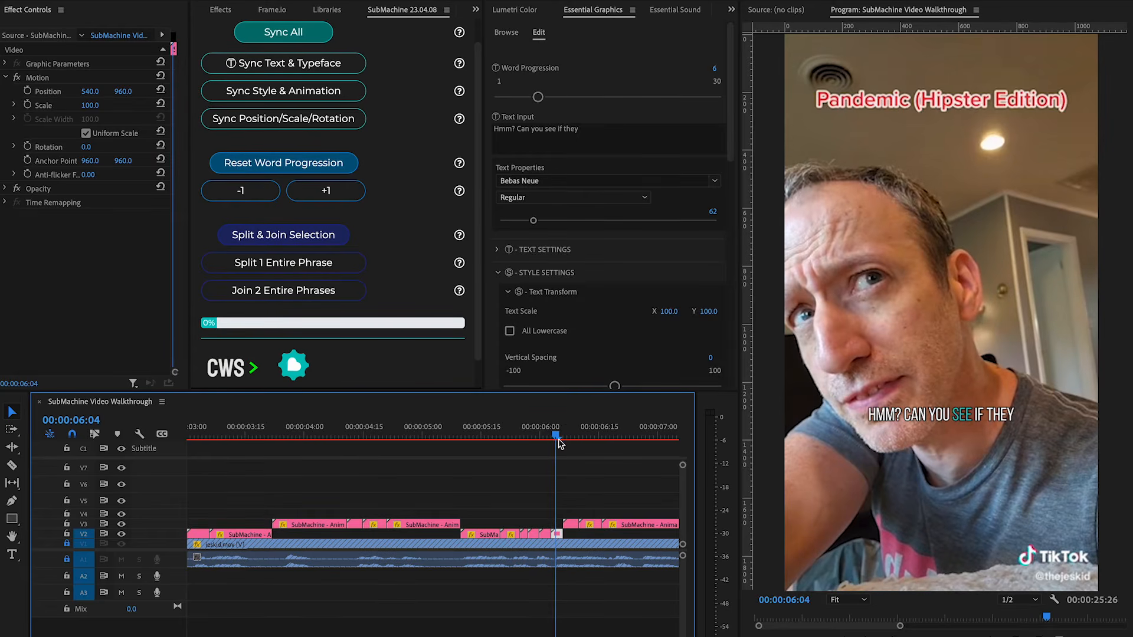
{"action": "key", "text": "="}
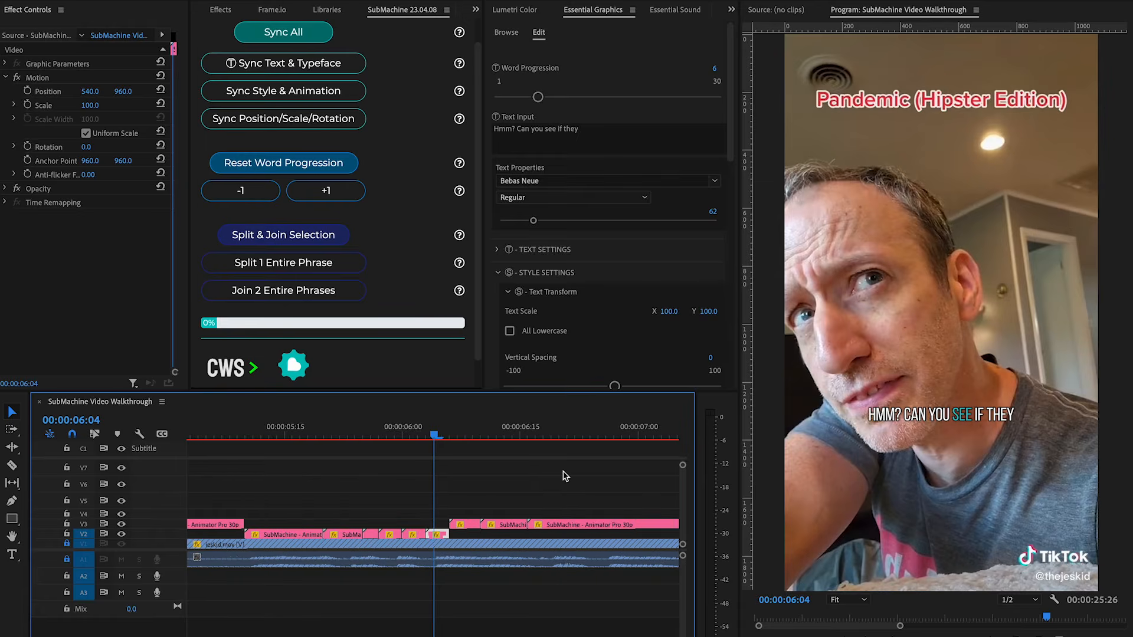
{"action": "scroll", "coordinate": [565, 475], "scroll_direction": "left", "scroll_amount": 3}
{"action": "left_click_drag", "start_coordinate": [563, 494], "coordinate": [384, 563]}
{"action": "left_click", "coordinate": [289, 93]}
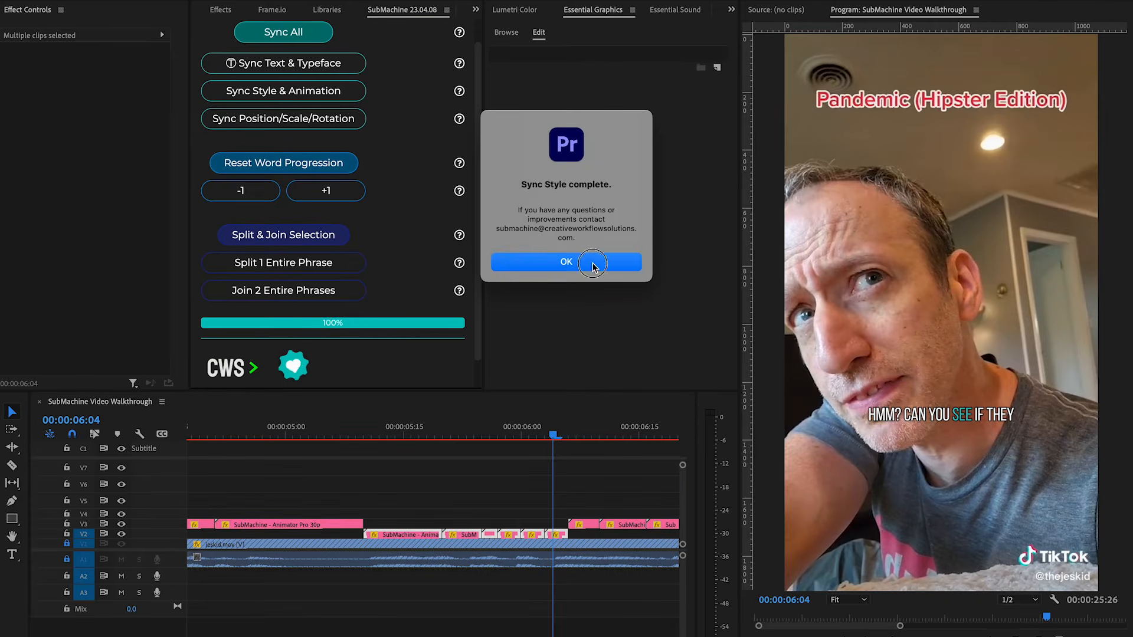
{"action": "left_click", "coordinate": [593, 264]}
Select one subtitle clip of the phrase and enable the Per Word Slide In animation.
{"action": "mouse_move", "coordinate": [554, 435]}
{"action": "left_mouse_down"}
{"action": "mouse_move", "coordinate": [519, 434]}
{"action": "mouse_move", "coordinate": [554, 435]}
{"action": "left_mouse_up"}
{"action": "left_click", "coordinate": [563, 477]}
{"action": "key", "text": "minus"}
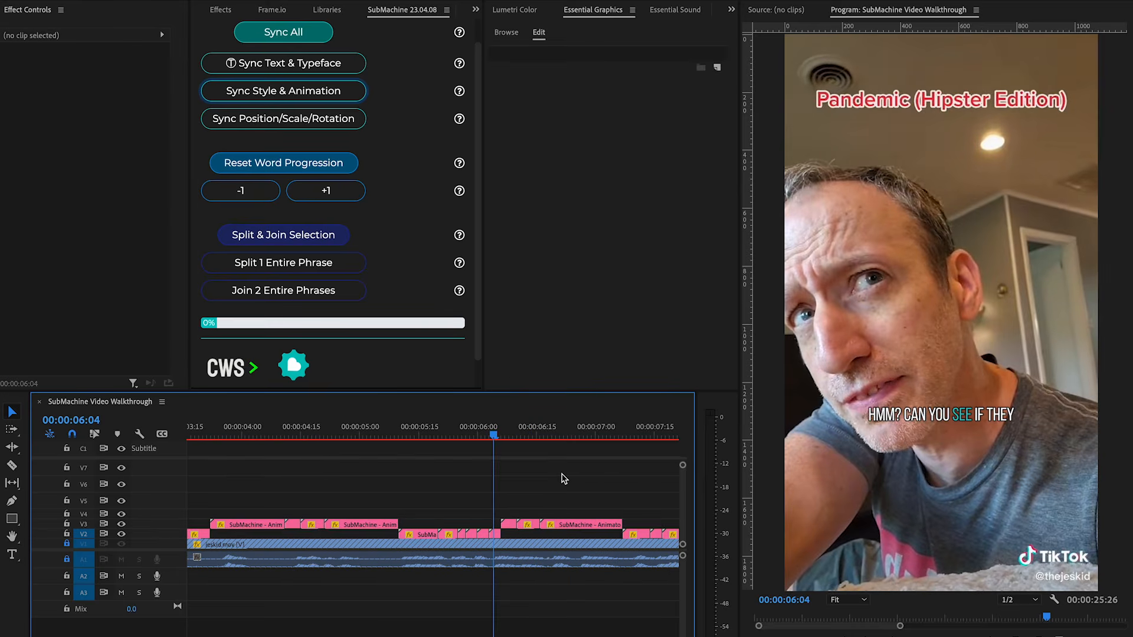
{"action": "scroll", "coordinate": [553, 472], "scroll_direction": "down", "scroll_amount": 1}
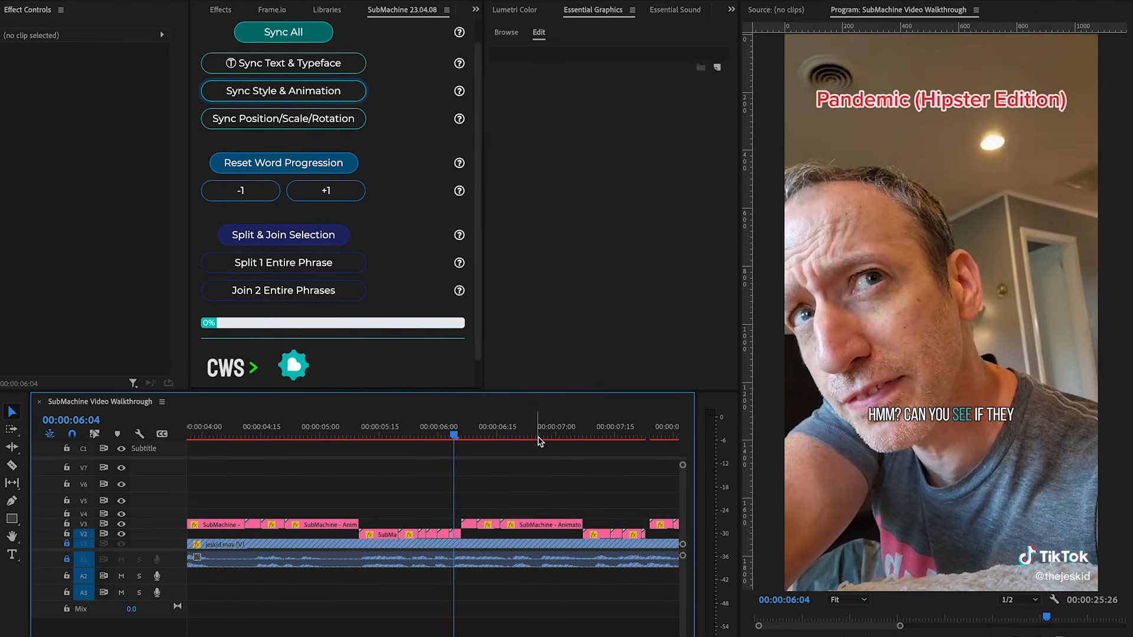
{"action": "left_click", "coordinate": [455, 534]}
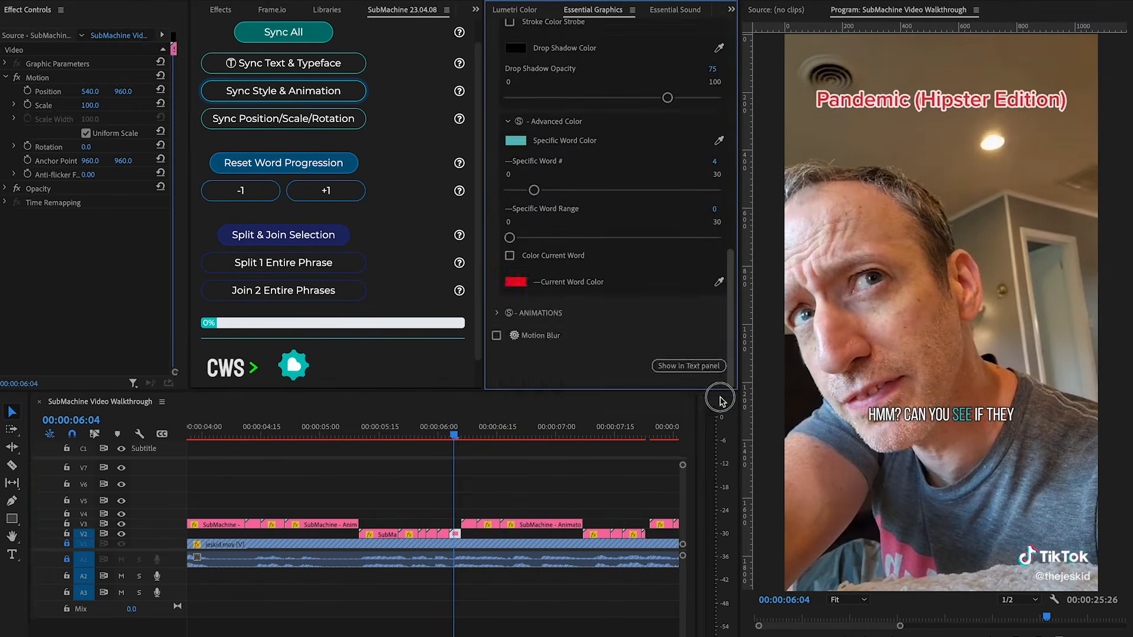
{"action": "left_click", "coordinate": [497, 313]}
{"action": "scroll", "coordinate": [576, 253], "scroll_direction": "down", "scroll_amount": 5}
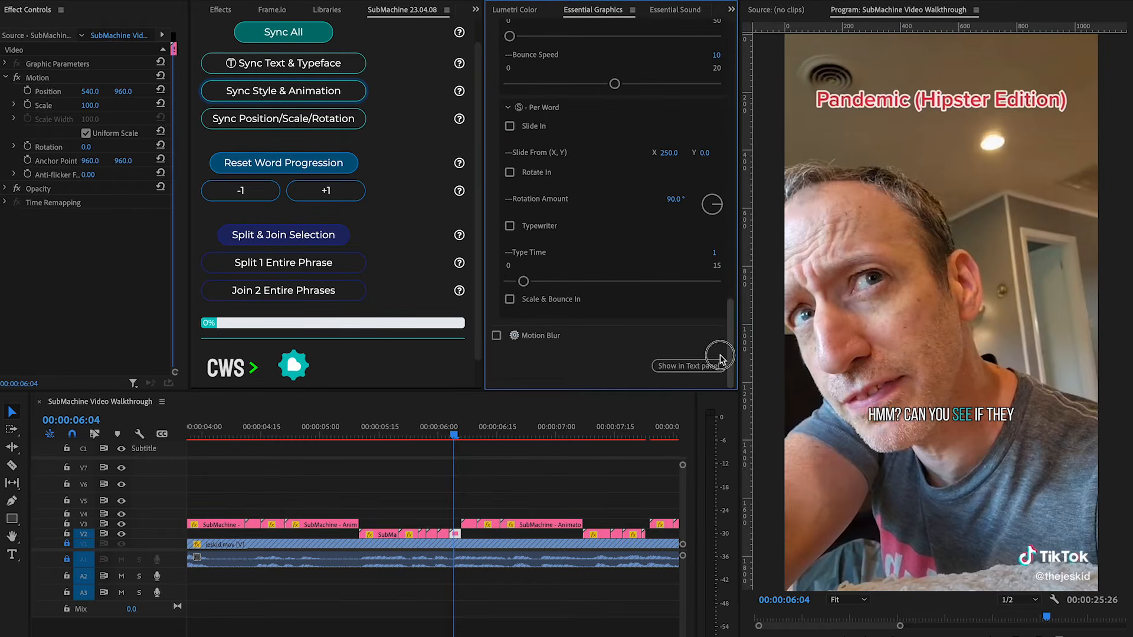
{"action": "left_click", "coordinate": [509, 127]}
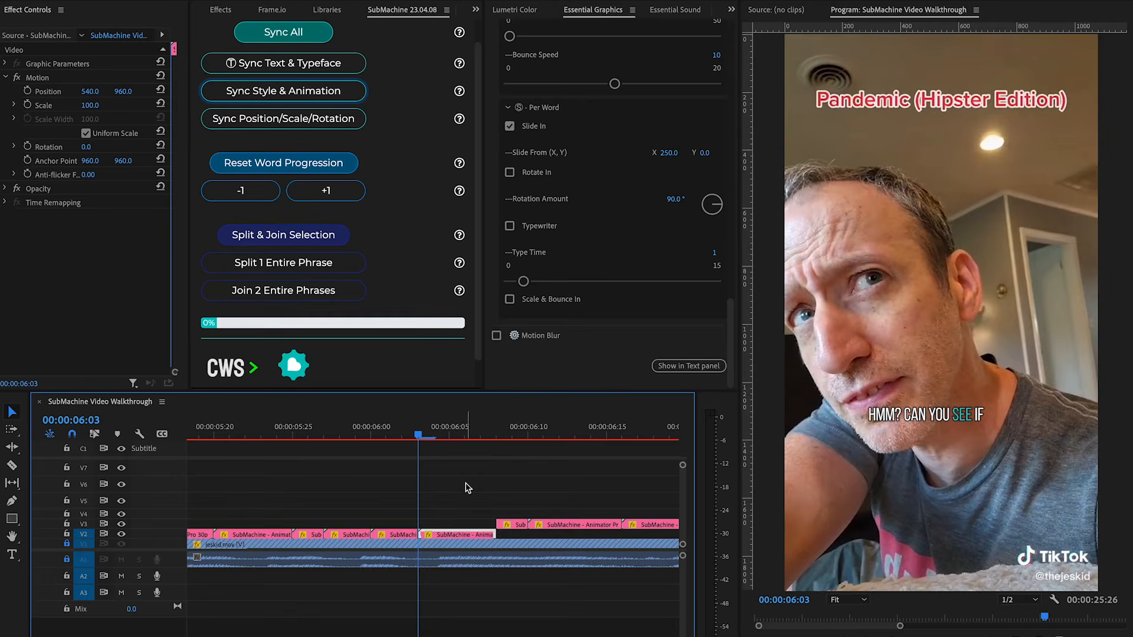
Select the phrase's clips and sync the Slide In animation to them with Sync Style & Animation.
{"action": "left_click", "coordinate": [456, 536]}
{"action": "key", "text": "space"}
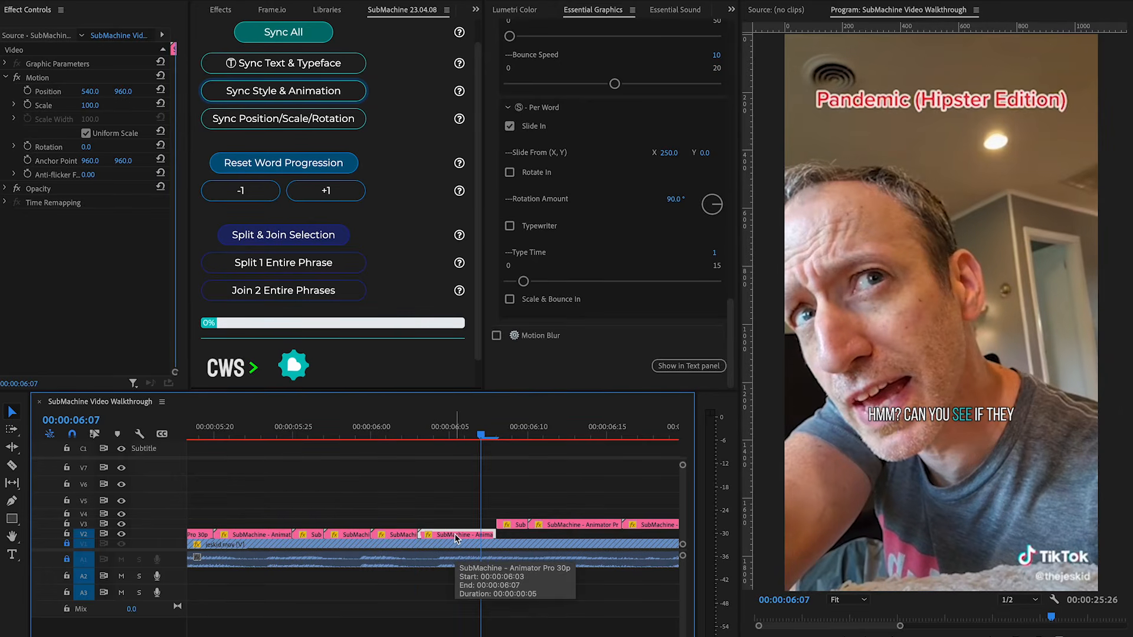
{"action": "key", "text": "minus"}
{"action": "left_click_drag", "start_coordinate": [459, 495], "coordinate": [290, 535]}
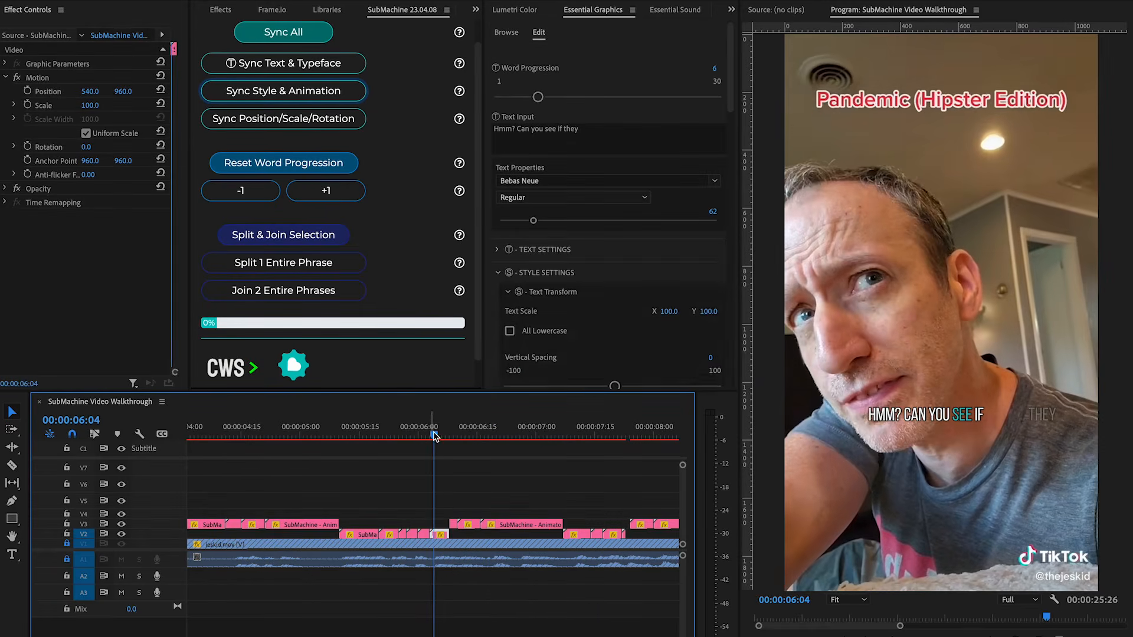
{"action": "left_click_drag", "start_coordinate": [435, 434], "coordinate": [403, 436]}
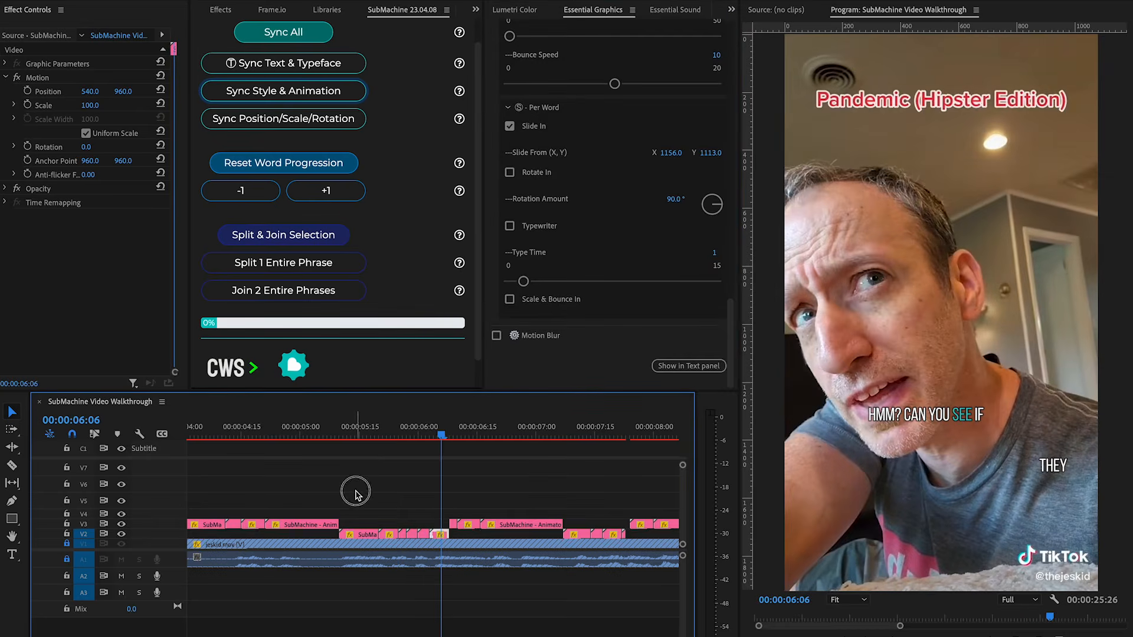
{"action": "left_click_drag", "start_coordinate": [355, 491], "coordinate": [544, 533]}
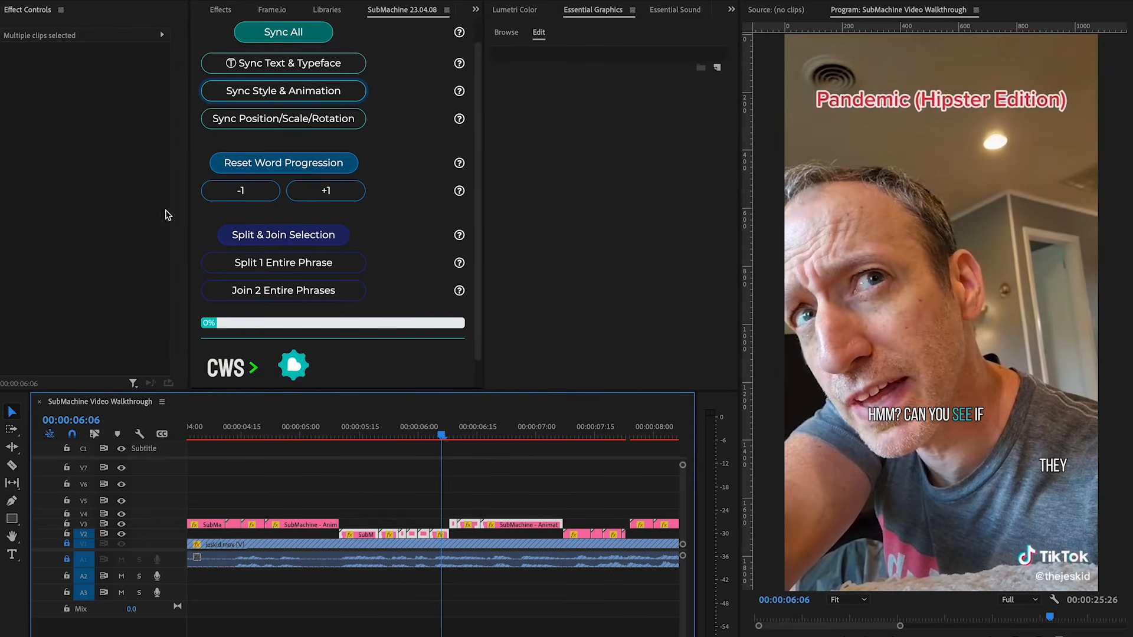
{"action": "left_click", "coordinate": [291, 95]}
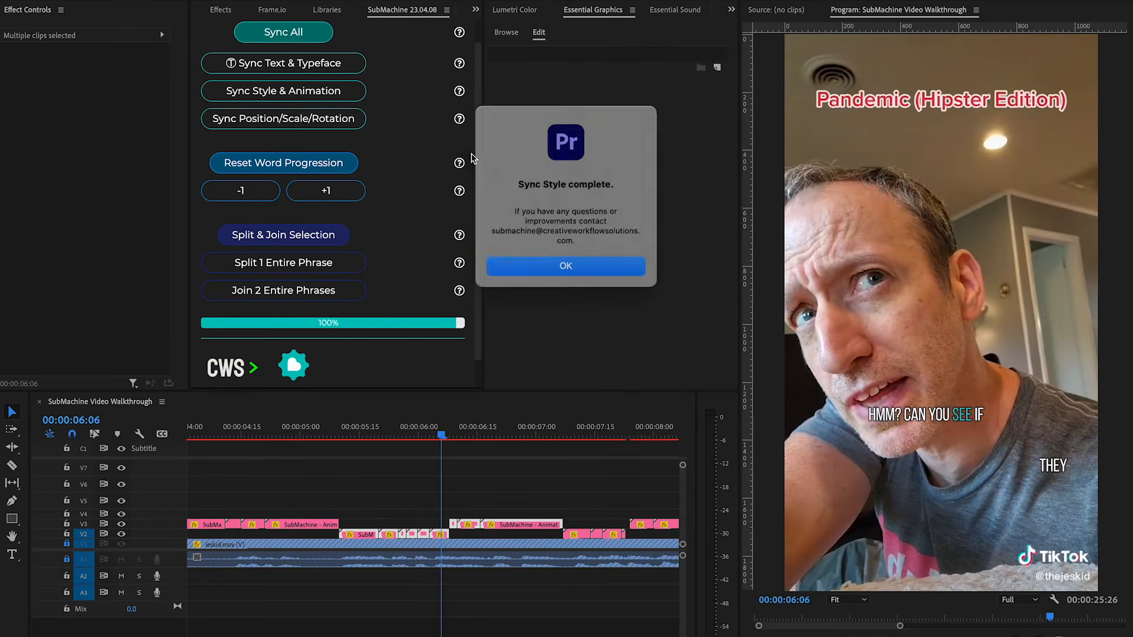
{"action": "key", "text": "Return"}
Scale up and rotate the 'have any delta?' subtitle clip in its Motion properties.
{"action": "left_click_drag", "start_coordinate": [386, 436], "coordinate": [434, 455]}
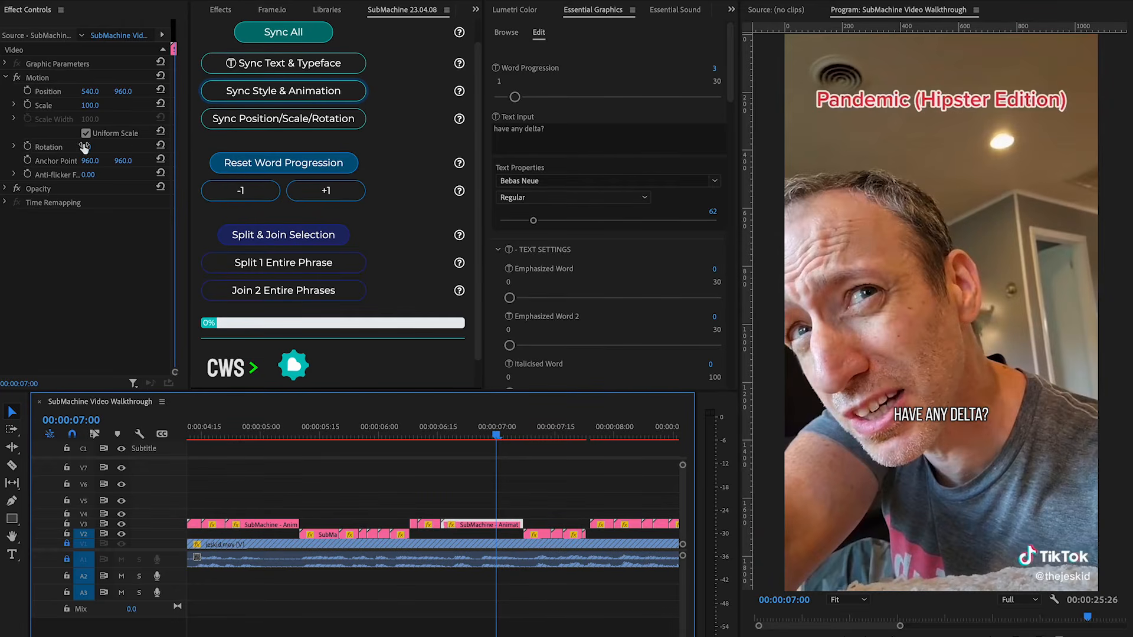
{"action": "left_click", "coordinate": [114, 242]}
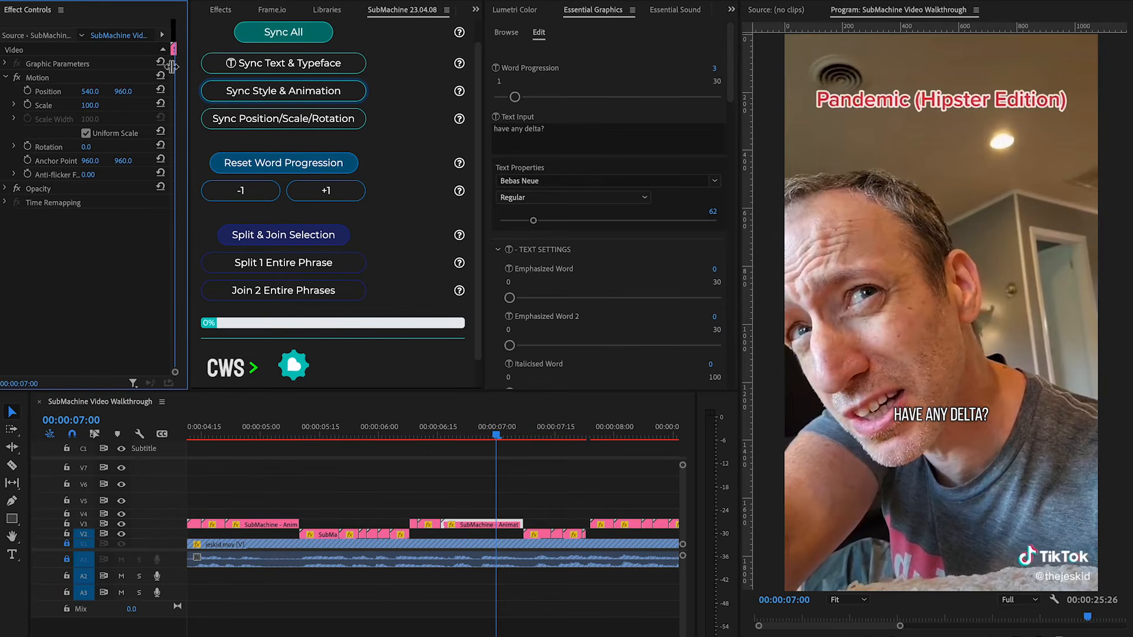
{"action": "left_click_drag", "start_coordinate": [90, 105], "coordinate": [69, 95]}
{"action": "left_click_drag", "start_coordinate": [90, 147], "coordinate": [76, 148]}
Sync the clip's position, scale and rotation to the other subtitle clips with Sync Position/Scale/Rotation.
{"action": "left_click_drag", "start_coordinate": [536, 488], "coordinate": [406, 521]}
{"action": "left_click", "coordinate": [279, 123]}
{"action": "left_click", "coordinate": [617, 277]}
{"action": "left_click", "coordinate": [559, 492]}
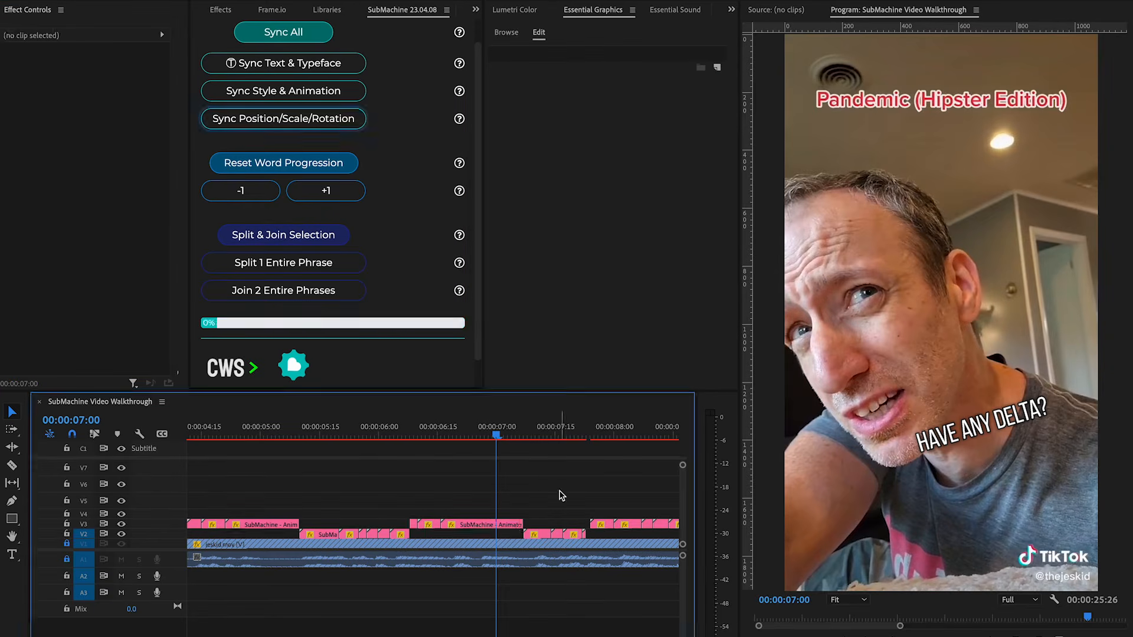
{"action": "left_click_drag", "start_coordinate": [496, 435], "coordinate": [476, 449]}
{"action": "left_click", "coordinate": [497, 525]}
{"action": "key", "text": "backslash"}
{"action": "left_click_drag", "start_coordinate": [615, 504], "coordinate": [103, 540]}
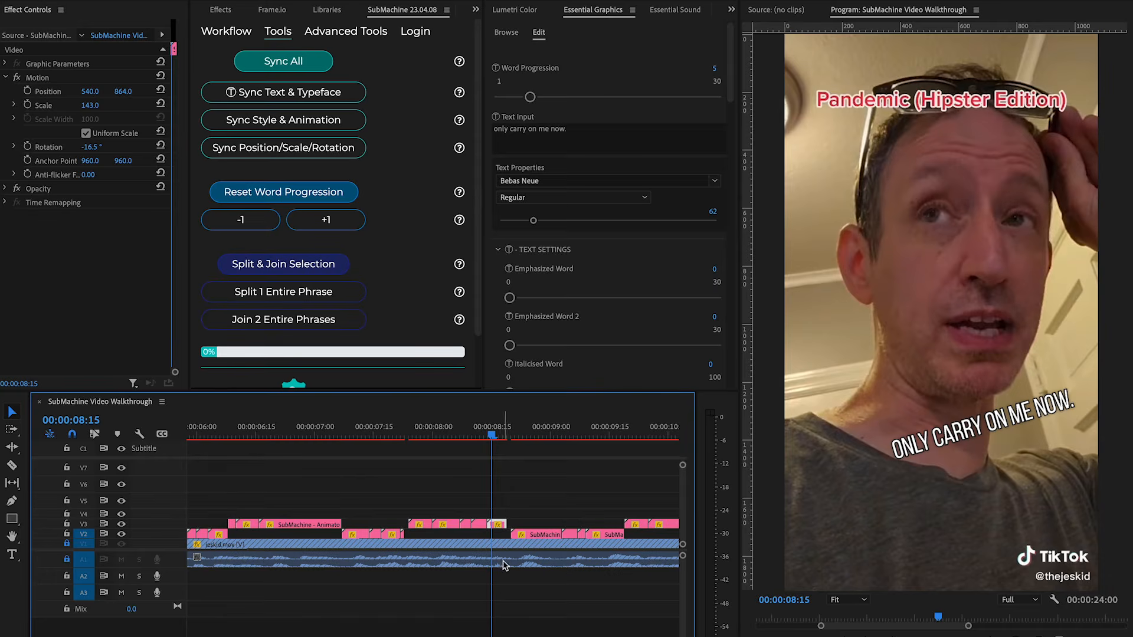
Edit the subtitle text to 'only carry on me bow.' and set Emphasized Word to 5.
{"action": "left_click", "coordinate": [594, 132]}
{"action": "left_click", "coordinate": [594, 132]}
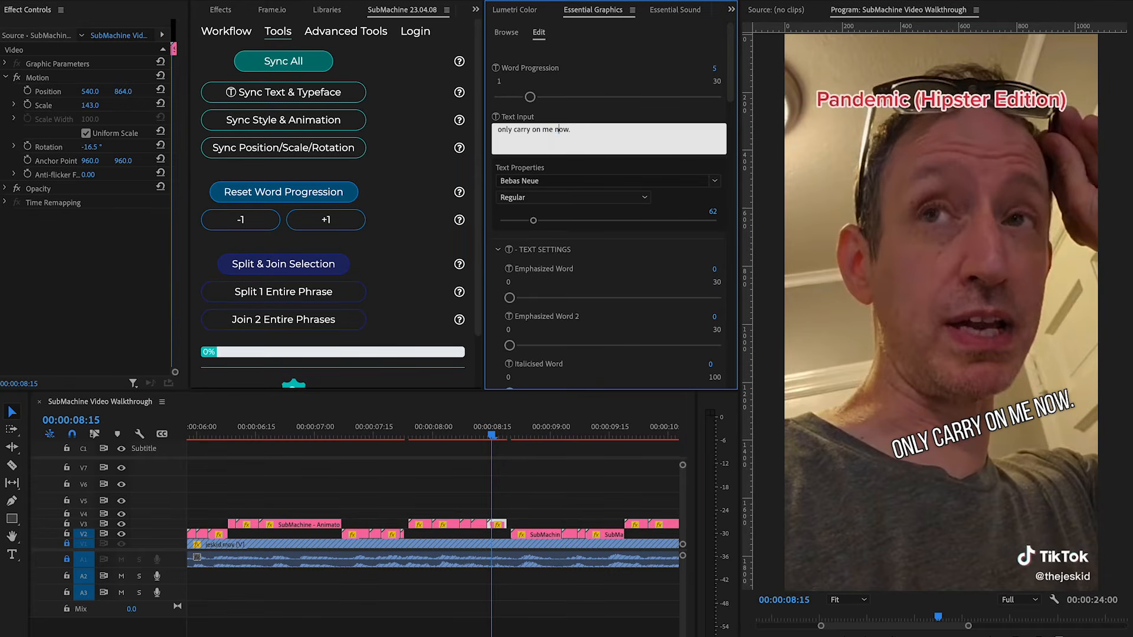
{"action": "key", "text": "Return"}
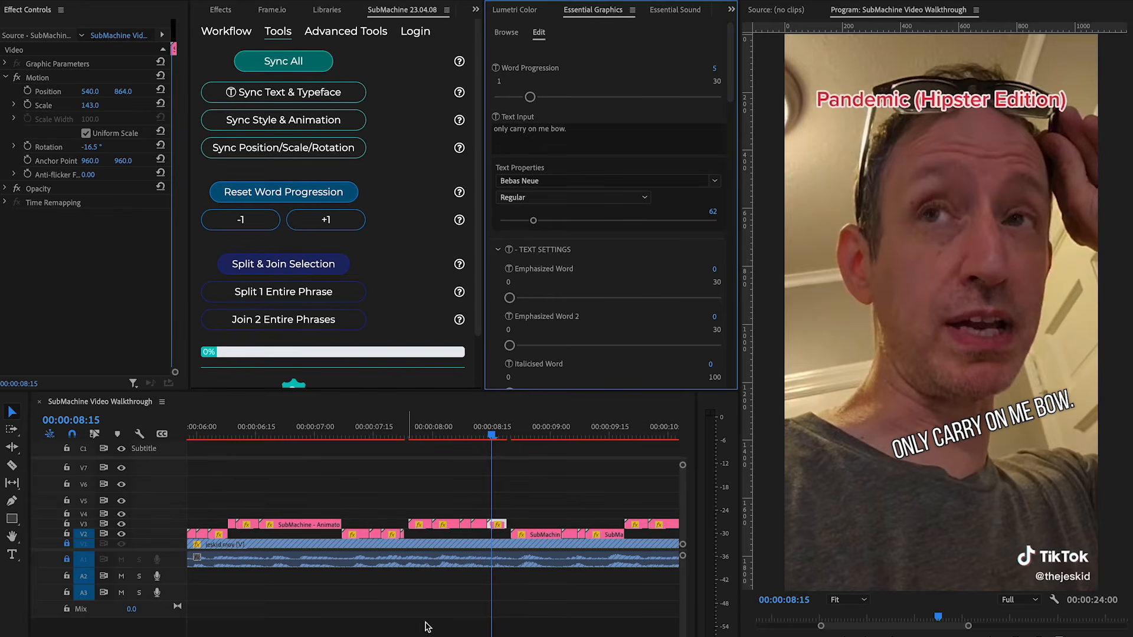
{"action": "left_click", "coordinate": [497, 524]}
{"action": "left_click_drag", "start_coordinate": [510, 298], "coordinate": [543, 297]}
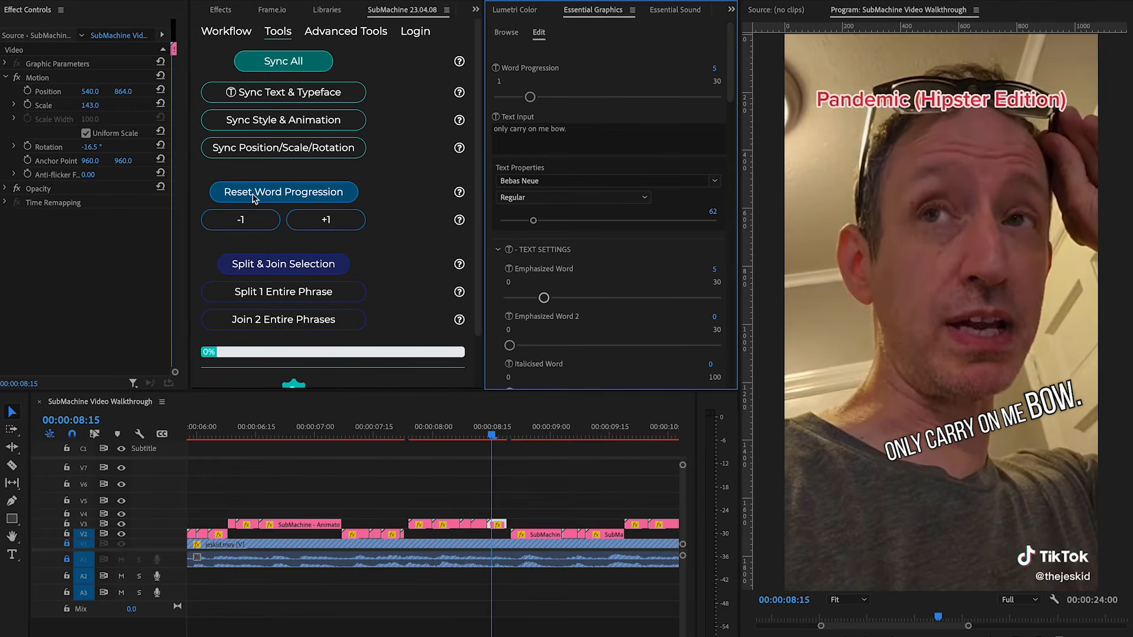
Adjust the clip's position X to 467 and rotation to -11.2°, and set a pink text fill color.
{"action": "left_click_drag", "start_coordinate": [95, 95], "coordinate": [97, 95]}
{"action": "left_click_drag", "start_coordinate": [90, 147], "coordinate": [99, 147]}
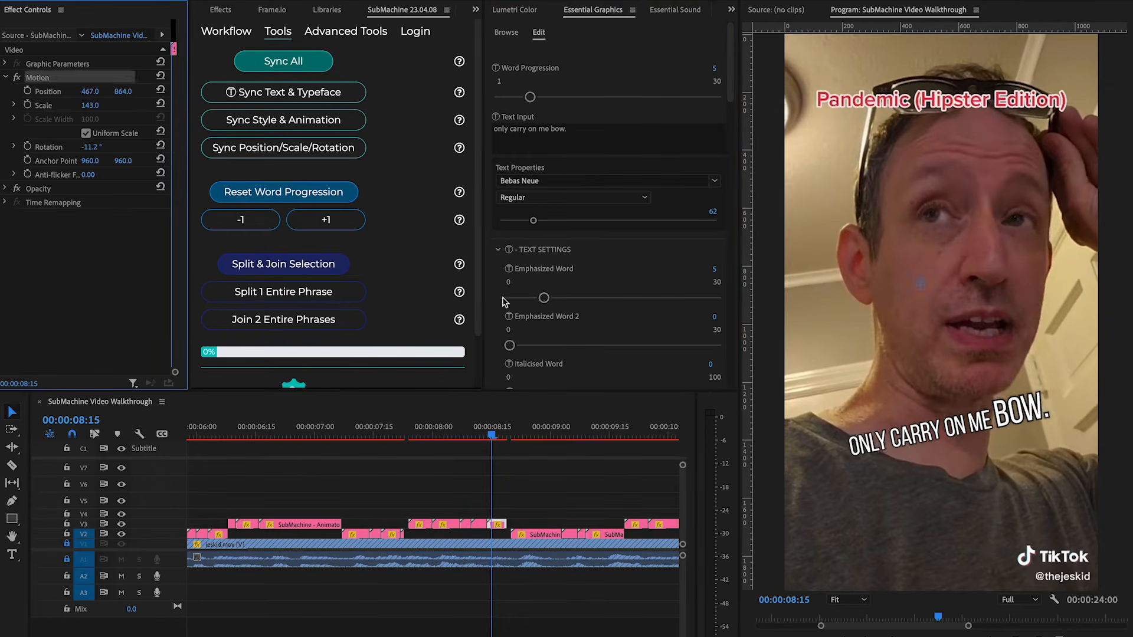
{"action": "scroll", "coordinate": [497, 299], "scroll_direction": "down", "scroll_amount": 10}
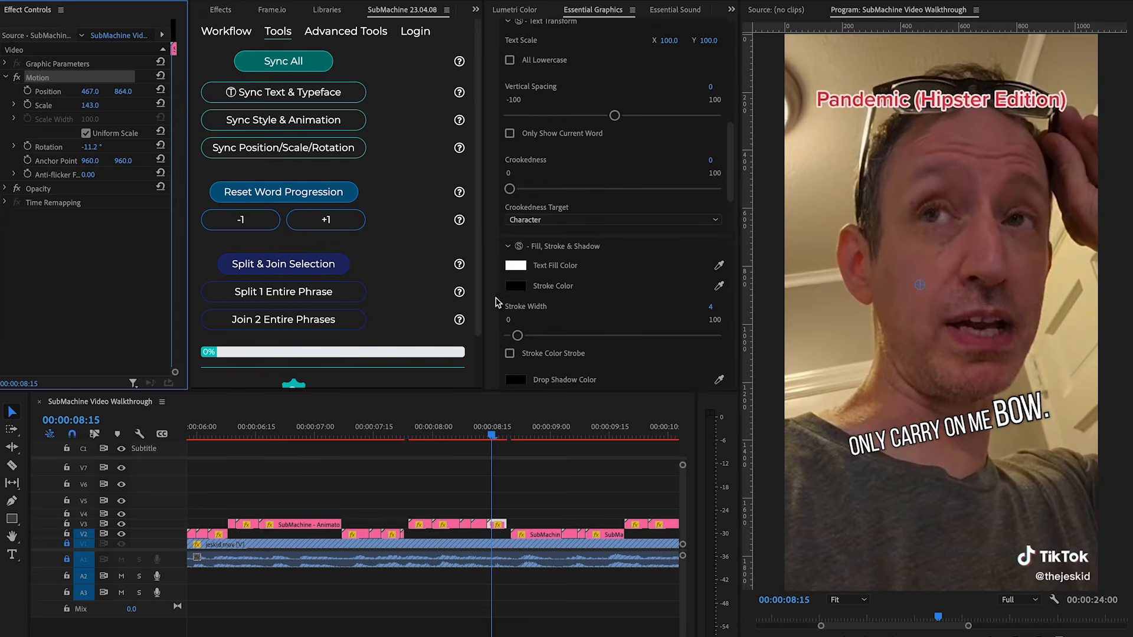
{"action": "left_click", "coordinate": [515, 264]}
{"action": "left_click", "coordinate": [490, 380]}
{"action": "key", "text": "Return"}
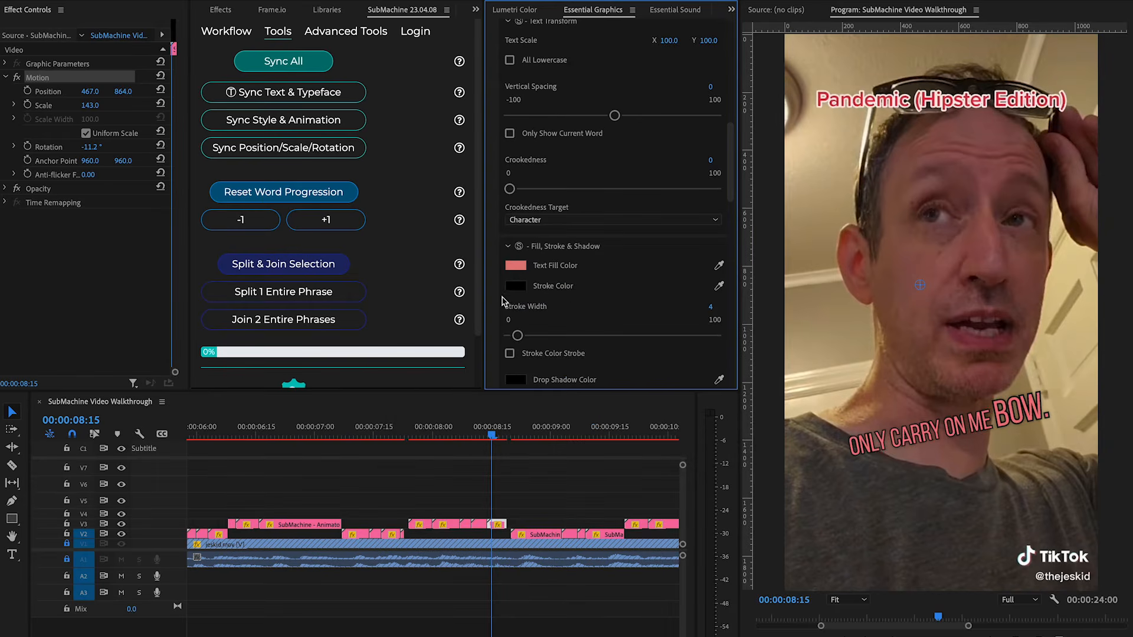
Set the Whole Phrase Shake Distance to 9 and Shake Speed to 33.
{"action": "scroll", "coordinate": [496, 311], "scroll_direction": "down", "scroll_amount": 8}
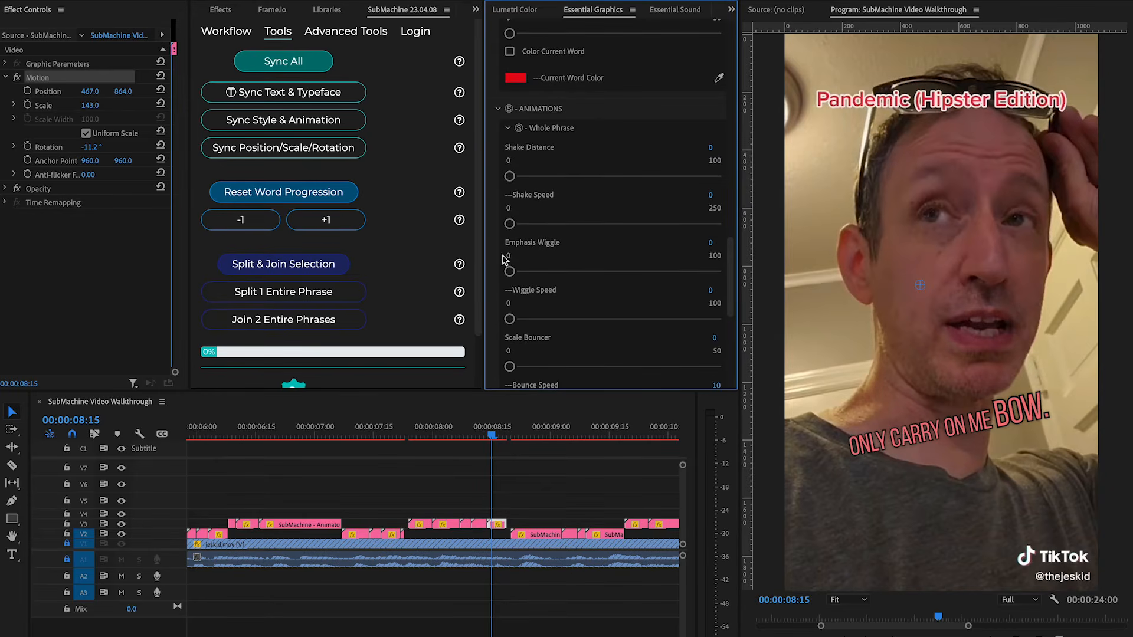
{"action": "left_click_drag", "start_coordinate": [509, 176], "coordinate": [527, 176]}
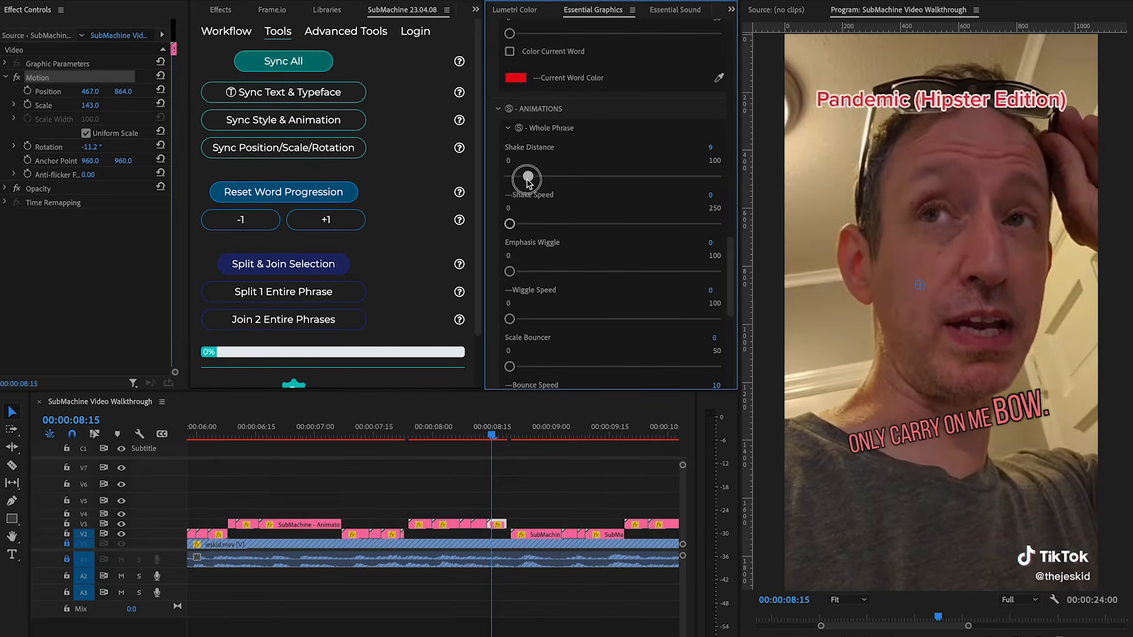
{"action": "left_click_drag", "start_coordinate": [509, 223], "coordinate": [537, 226]}
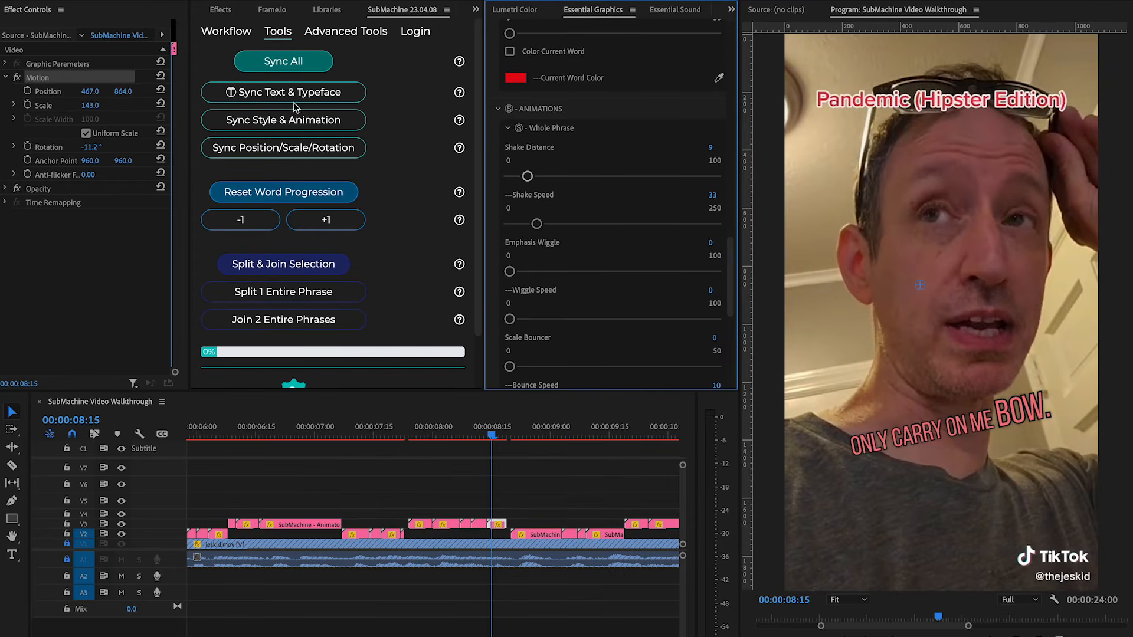
Select the phrase's clips and apply Sync All, confirming the dialog.
{"action": "left_click_drag", "start_coordinate": [524, 494], "coordinate": [394, 528]}
{"action": "left_click", "coordinate": [291, 62]}
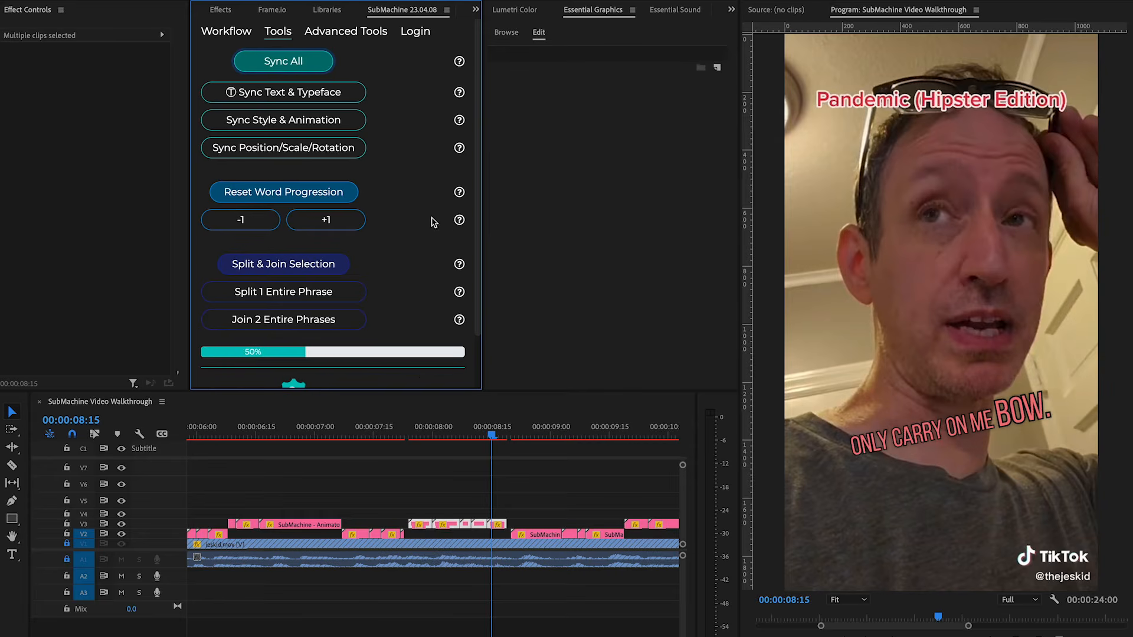
{"action": "key", "text": "Return"}
Play back the subtitles from the 'only carry on me' phrase onward to review the styling.
{"action": "left_click", "coordinate": [532, 497]}
{"action": "left_click", "coordinate": [414, 438]}
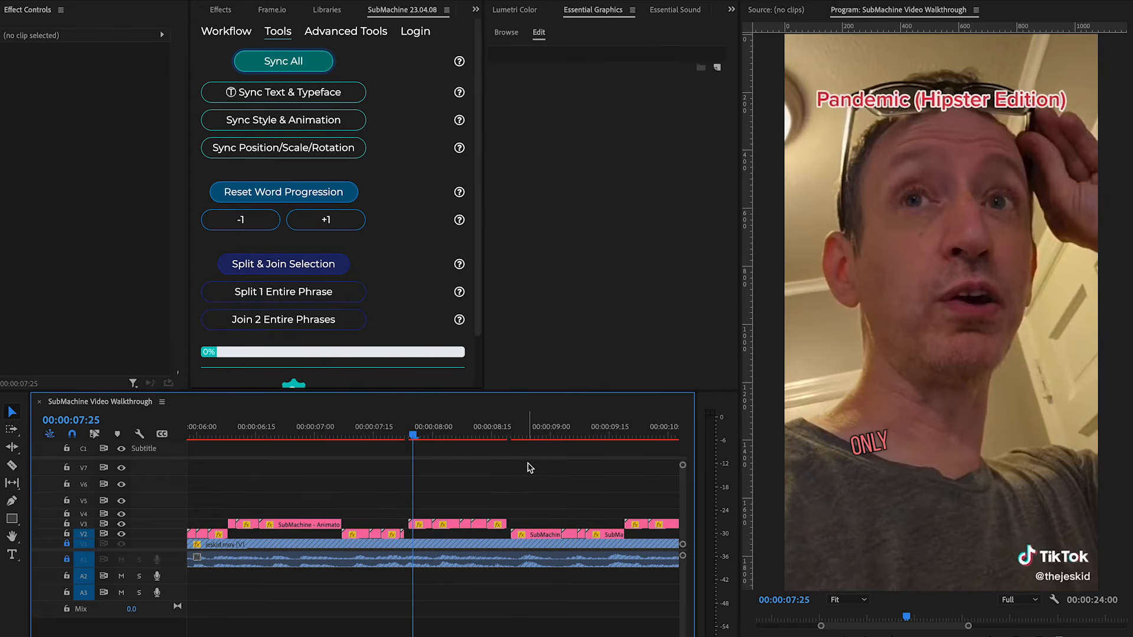
{"action": "key", "text": "space"}
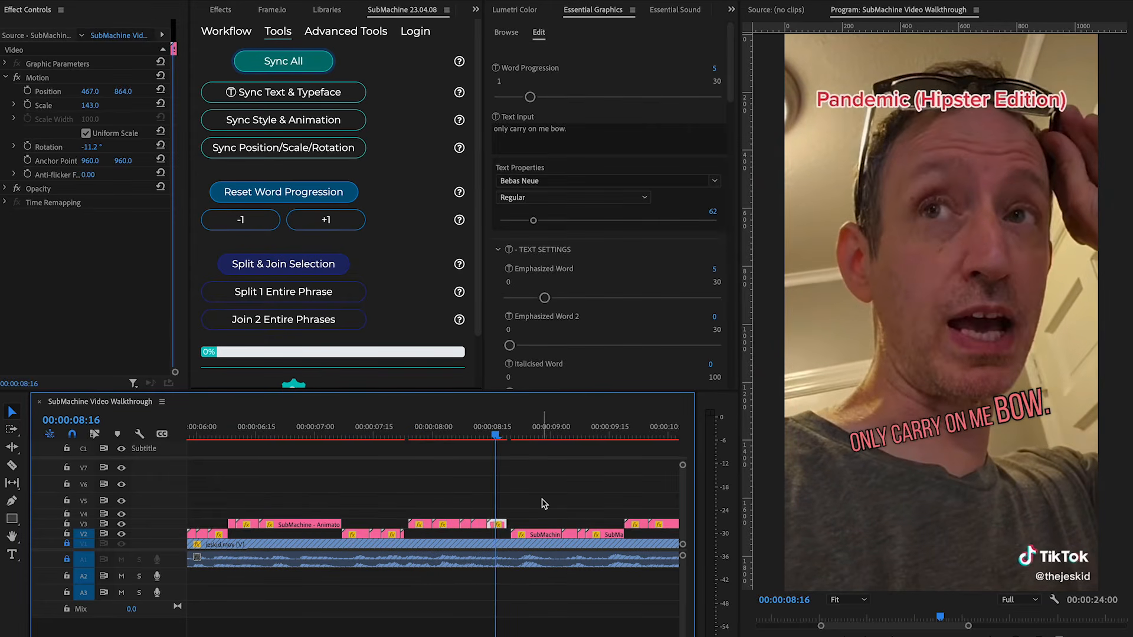
{"action": "key", "text": "minus"}
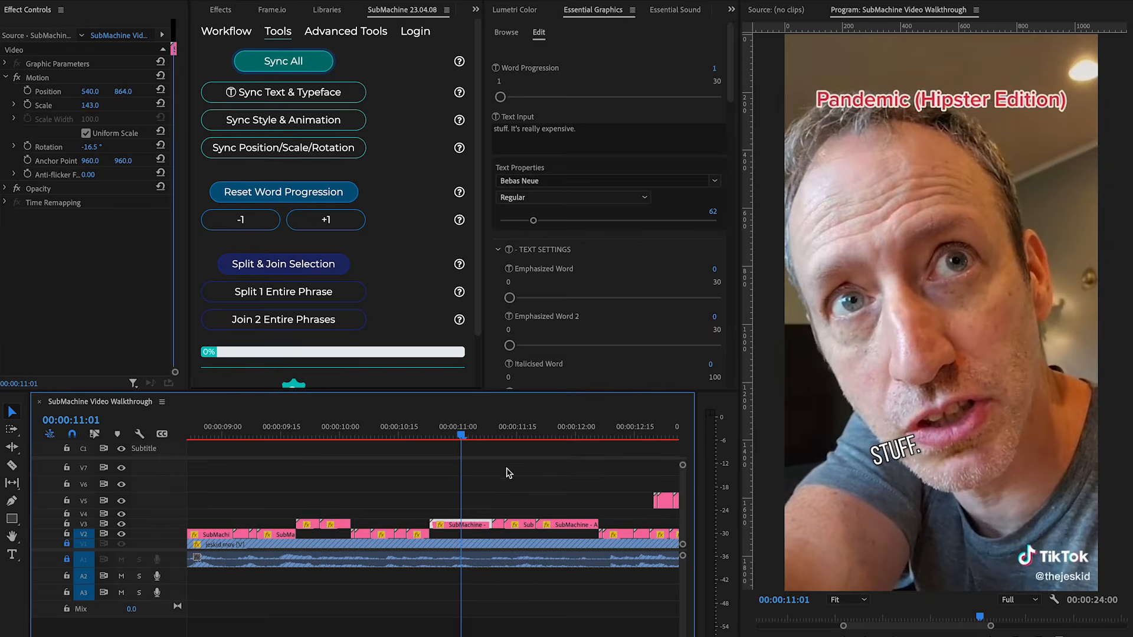
{"action": "left_click", "coordinate": [354, 434]}
{"action": "key", "text": "space"}
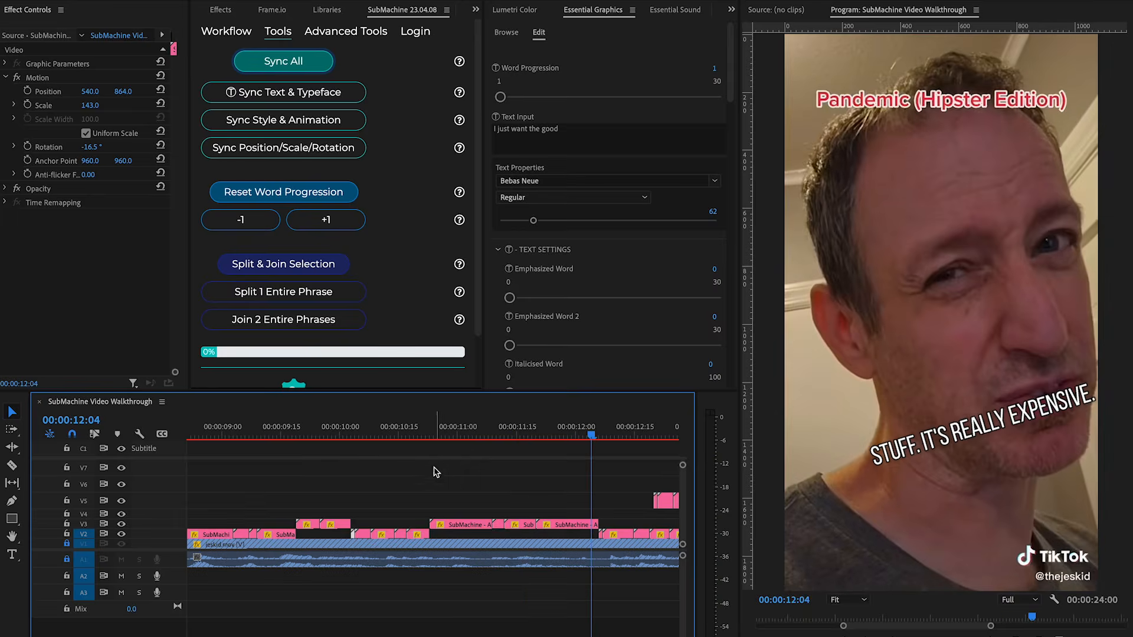
{"action": "scroll", "coordinate": [453, 472], "scroll_direction": "up", "scroll_amount": 2}
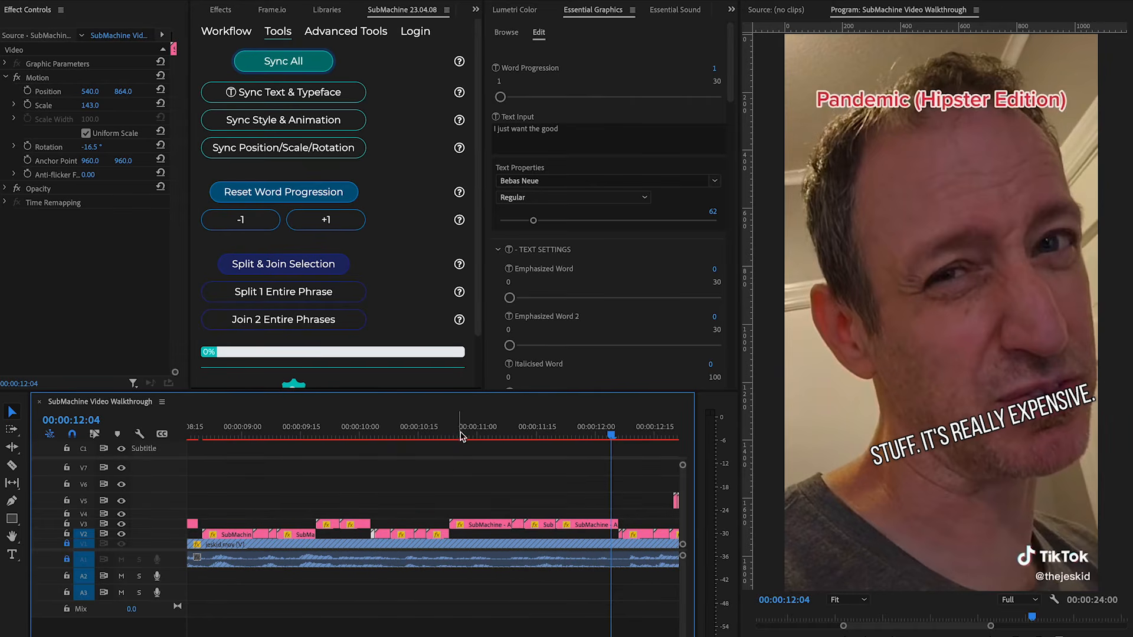
{"action": "left_click_drag", "start_coordinate": [472, 438], "coordinate": [495, 456]}
{"action": "scroll", "coordinate": [498, 455], "scroll_direction": "down", "scroll_amount": 4}
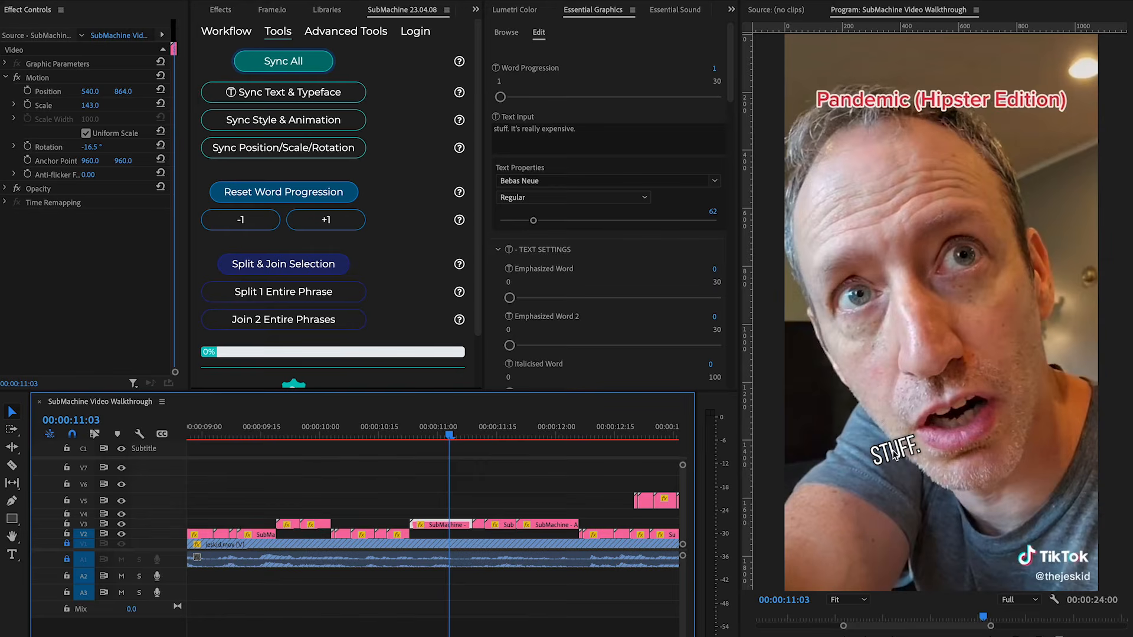
Select the 'stuff. It's really expensive.' phrase clips and split it with Split 1 Entire Phrase.
{"action": "left_click", "coordinate": [569, 499]}
{"action": "left_click_drag", "start_coordinate": [569, 498], "coordinate": [447, 526]}
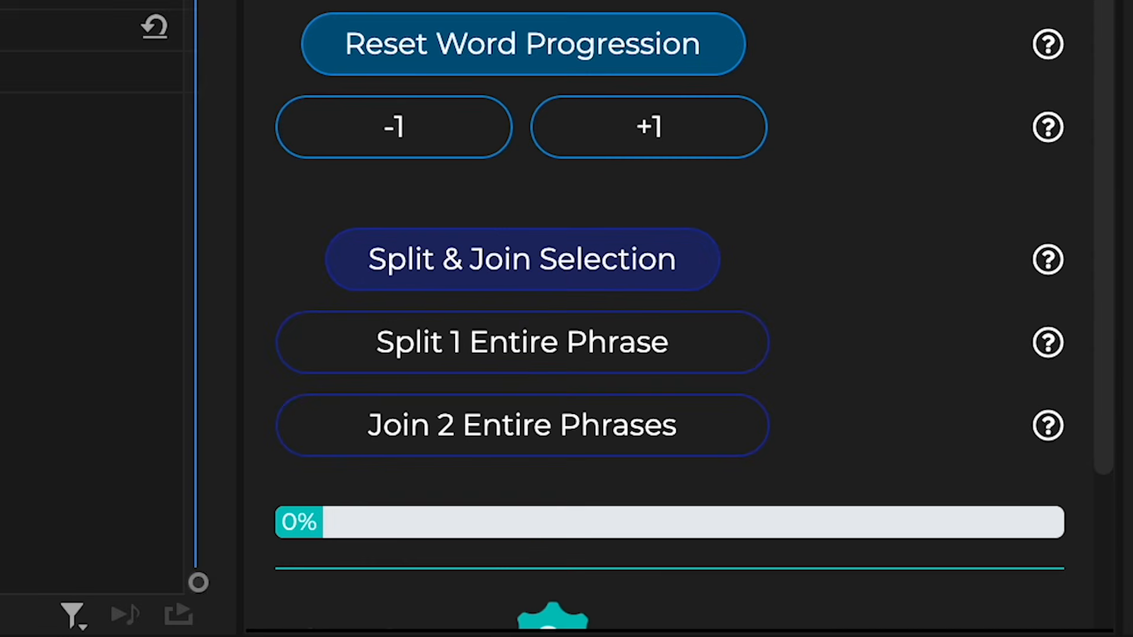
{"action": "left_click", "coordinate": [534, 354]}
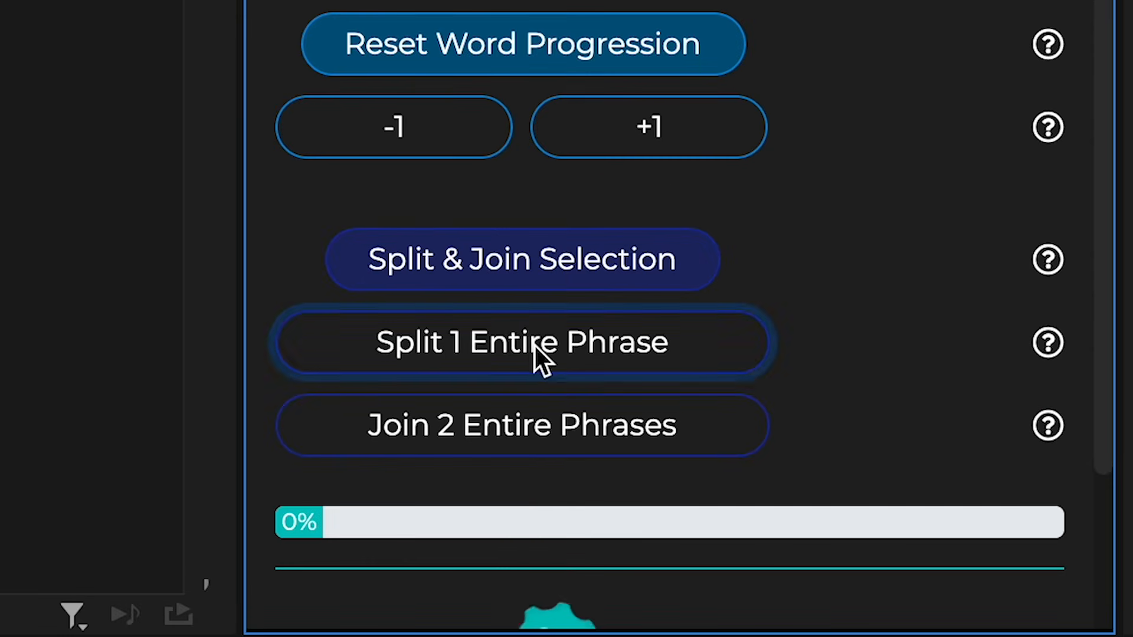
{"action": "left_click", "coordinate": [593, 264]}
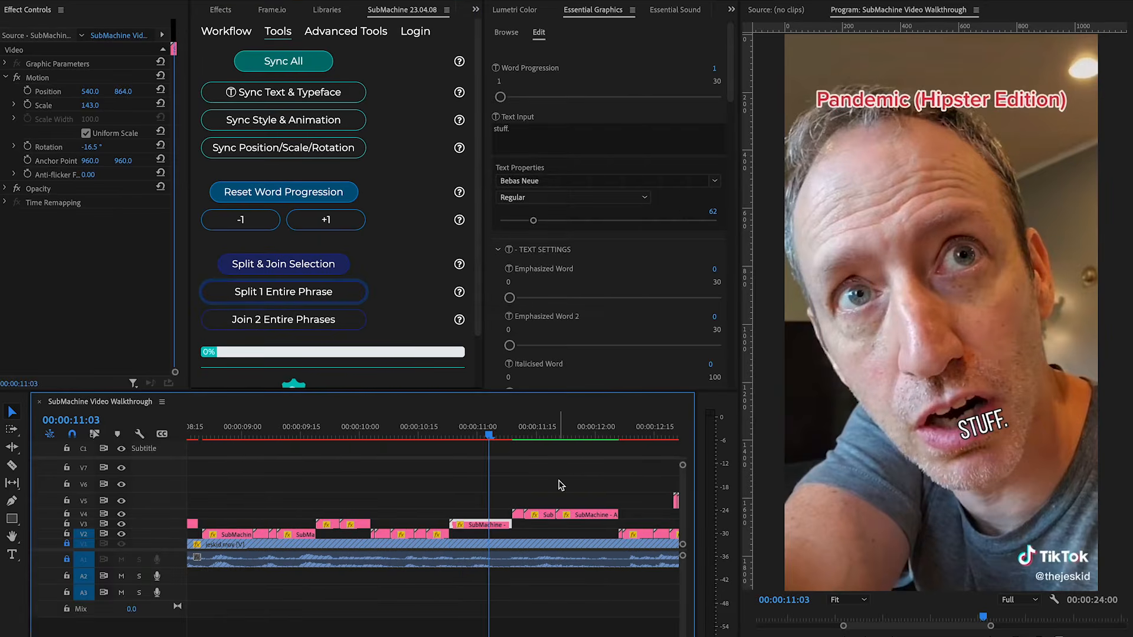
Inspect the text of the clips in the two resulting phrases.
{"action": "left_click", "coordinate": [534, 140]}
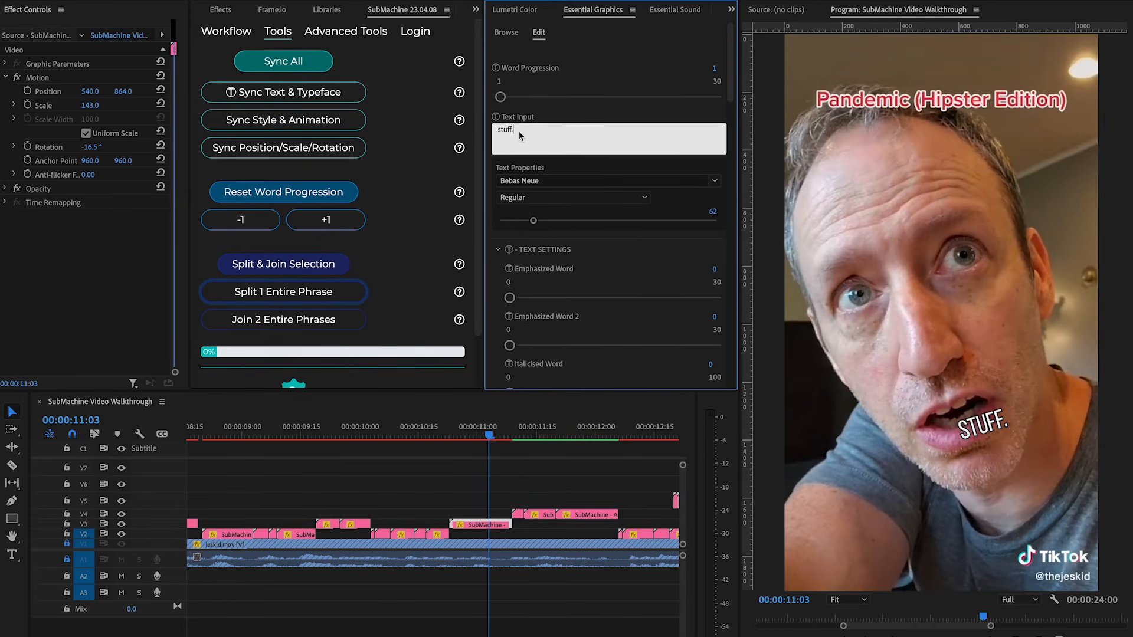
{"action": "left_click", "coordinate": [485, 527]}
{"action": "left_click_drag", "start_coordinate": [519, 435], "coordinate": [520, 435]}
{"action": "left_click", "coordinate": [518, 514]}
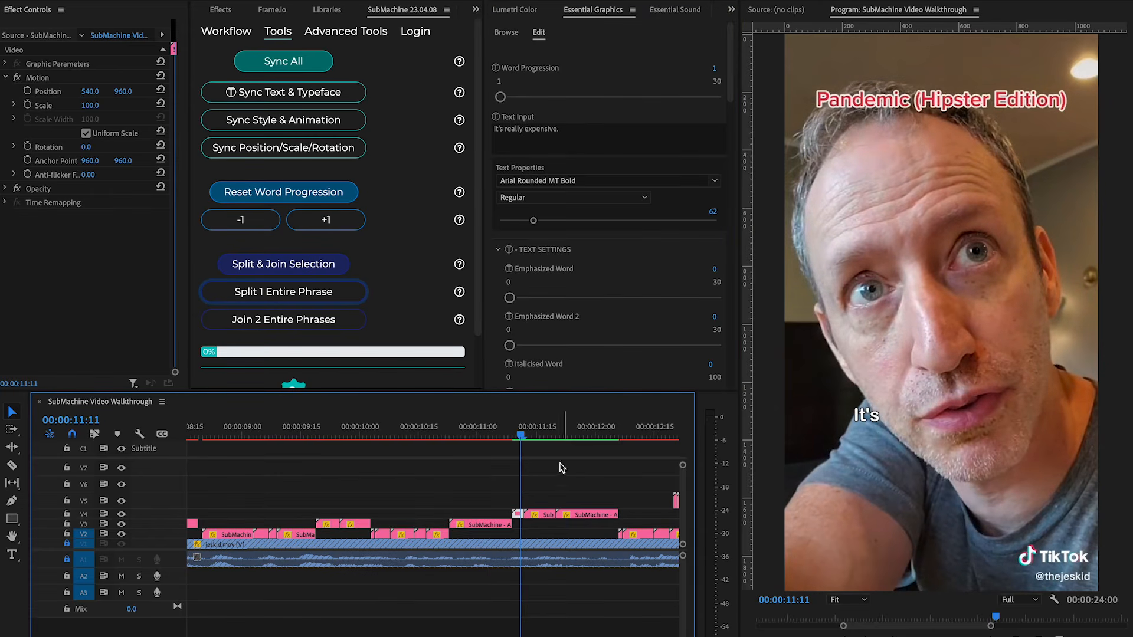
Select the clips of both 'stuff. It's really expensive.' phrases and merge them with Join 2 Entire Phrases.
{"action": "left_click_drag", "start_coordinate": [522, 435], "coordinate": [561, 440]}
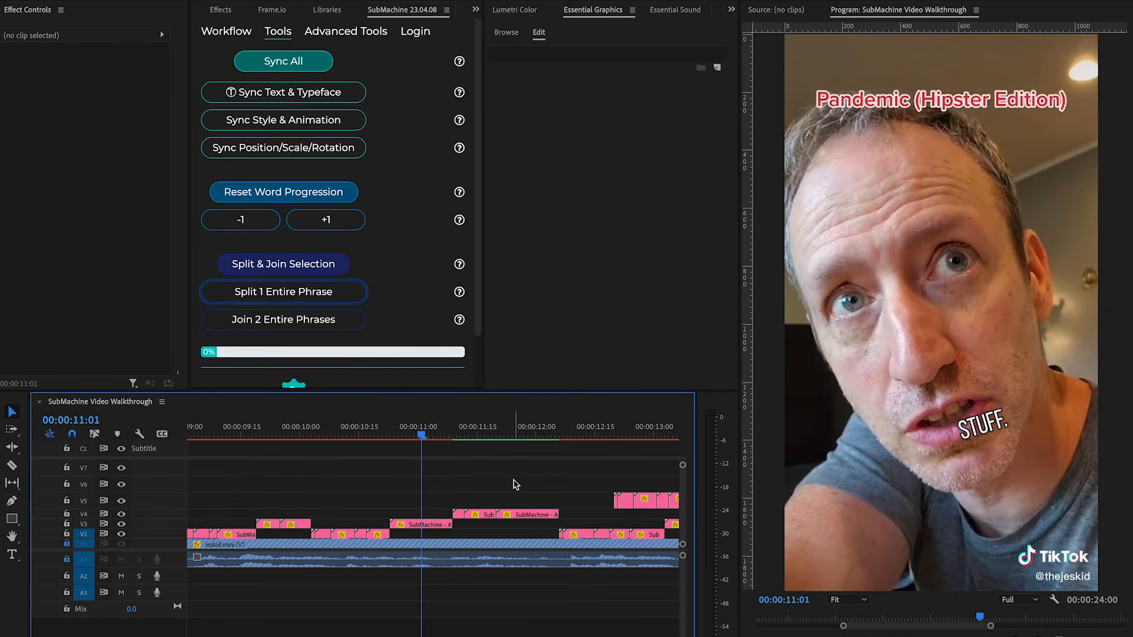
{"action": "scroll", "coordinate": [513, 485], "scroll_direction": "left", "scroll_amount": 2}
{"action": "key", "text": "d"}
{"action": "left_click_drag", "start_coordinate": [472, 493], "coordinate": [572, 534]}
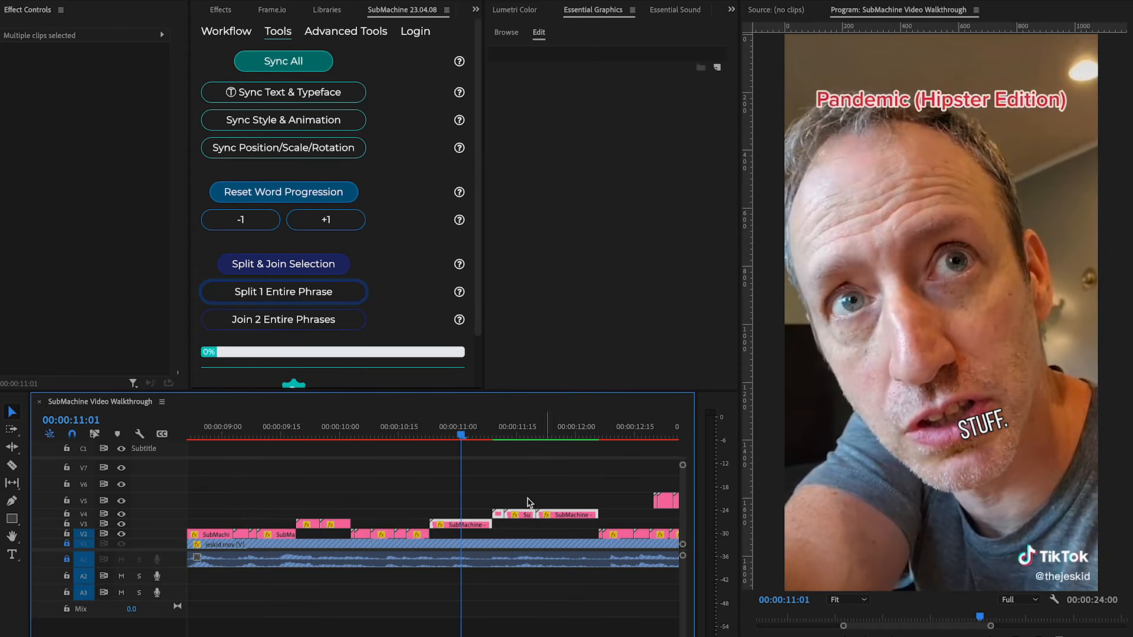
{"action": "left_click", "coordinate": [274, 322]}
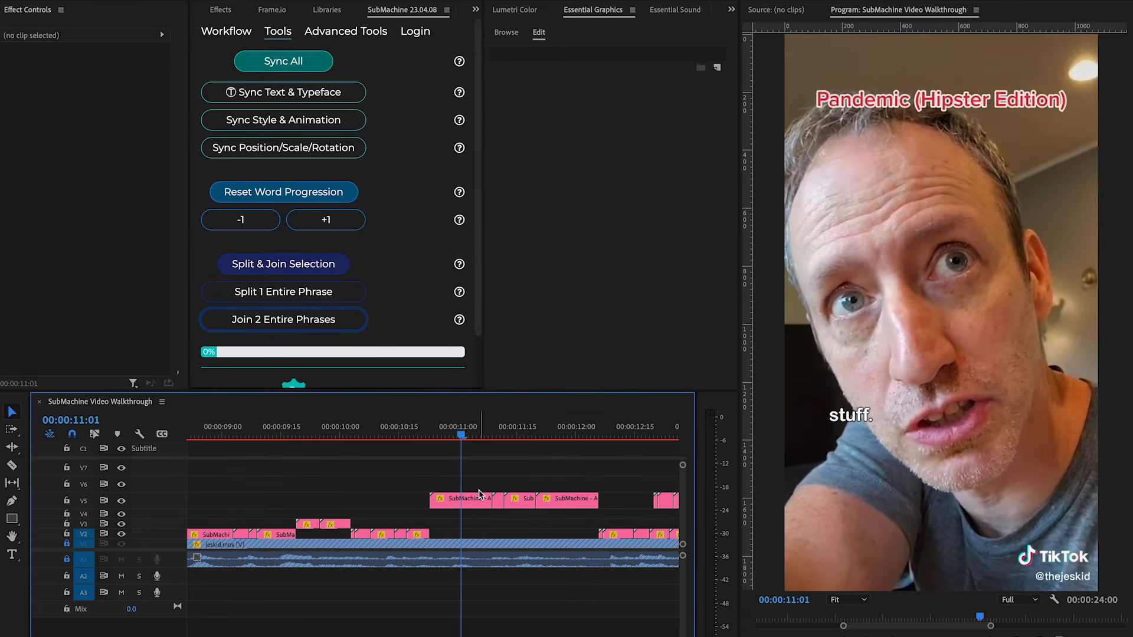
Move the joined phrase's clips down two tracks to V3.
{"action": "left_click", "coordinate": [479, 499]}
{"action": "left_click_drag", "start_coordinate": [464, 436], "coordinate": [458, 469]}
{"action": "left_click_drag", "start_coordinate": [582, 470], "coordinate": [457, 507]}
{"action": "key", "text": "alt+Down"}
{"action": "left_click", "coordinate": [499, 489]}
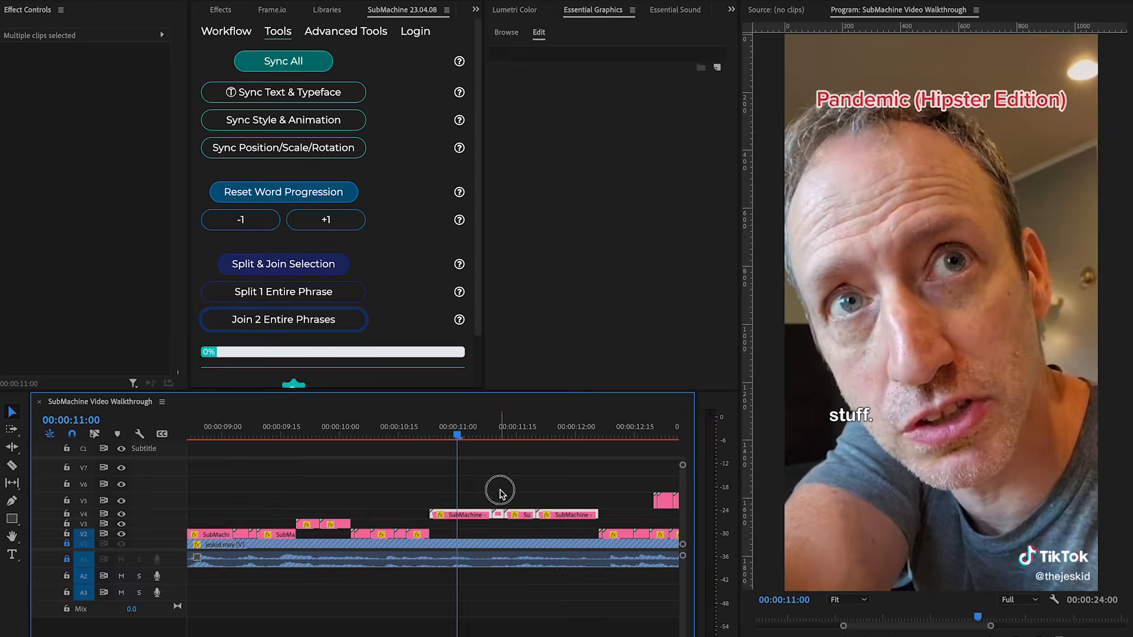
{"action": "left_click", "coordinate": [471, 501]}
{"action": "left_click_drag", "start_coordinate": [469, 496], "coordinate": [564, 520]}
{"action": "key", "text": "alt+Down"}
{"action": "left_click", "coordinate": [552, 485]}
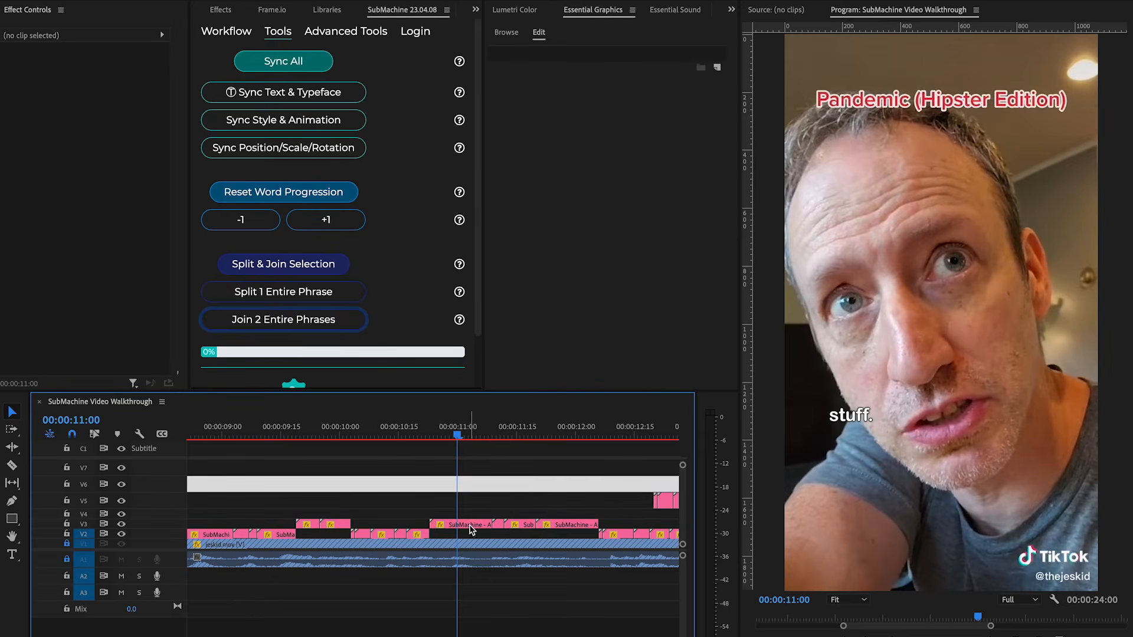
{"action": "left_click", "coordinate": [467, 525]}
{"action": "scroll", "coordinate": [502, 511], "scroll_direction": "up", "scroll_amount": 1}
{"action": "scroll", "coordinate": [544, 498], "scroll_direction": "up", "scroll_amount": 1}
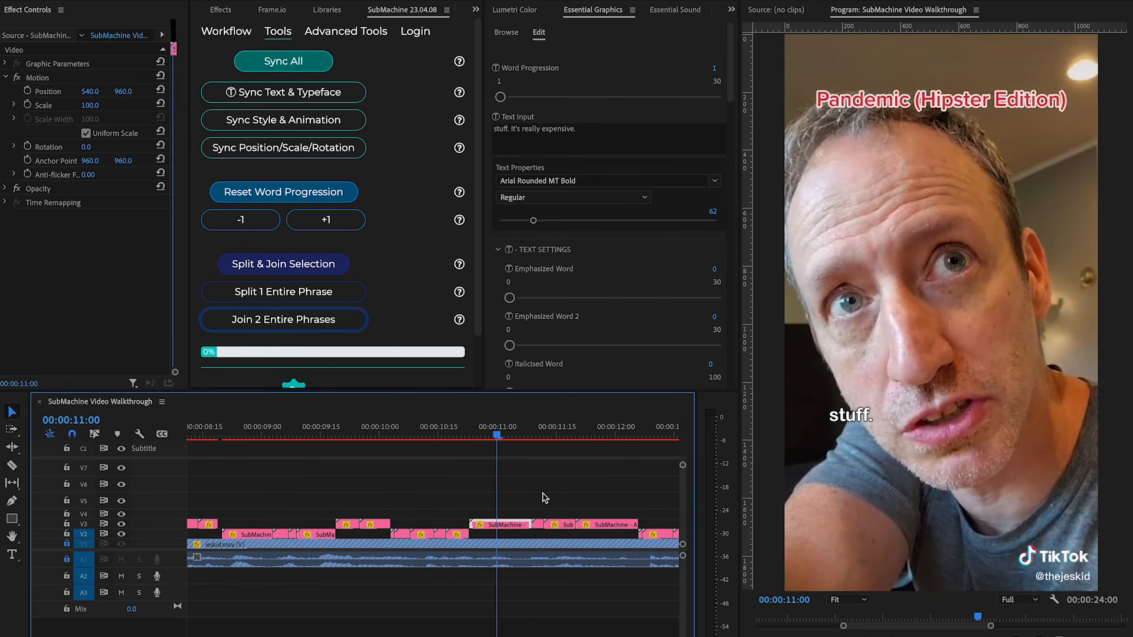
Select the 'I just want the good' clips together with the 'stuff.' clip and merge them with Split & Join Selection, confirming.
{"action": "scroll", "coordinate": [544, 498], "scroll_direction": "down", "scroll_amount": 1}
{"action": "left_click_drag", "start_coordinate": [494, 428], "coordinate": [474, 438]}
{"action": "scroll", "coordinate": [498, 487], "scroll_direction": "left", "scroll_amount": 1}
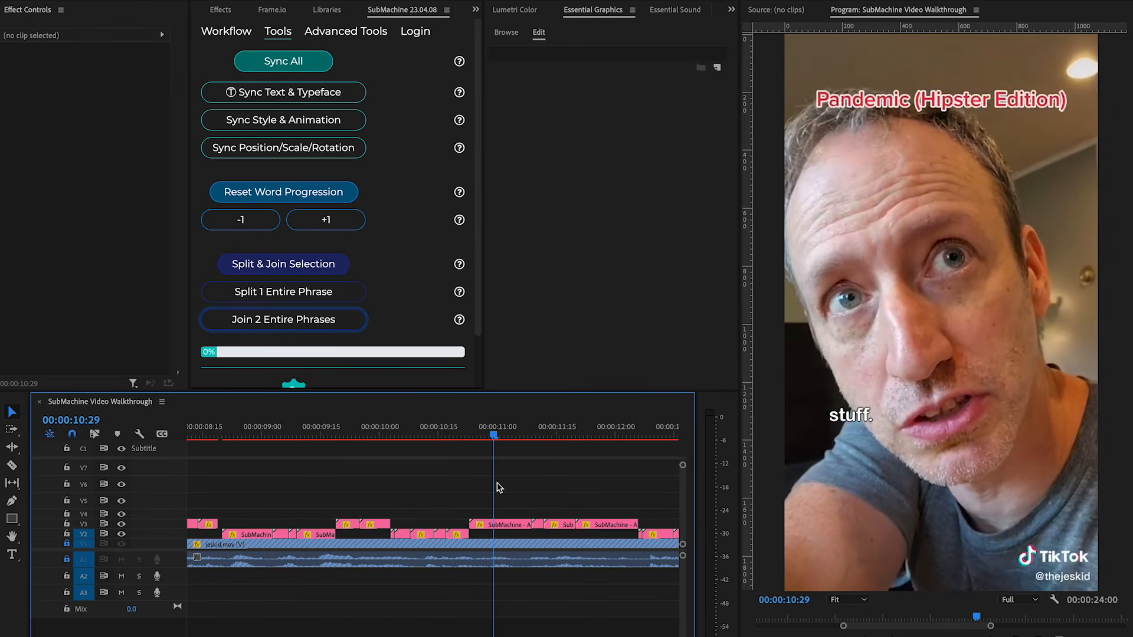
{"action": "left_click_drag", "start_coordinate": [416, 440], "coordinate": [498, 449]}
{"action": "left_click", "coordinate": [501, 525]}
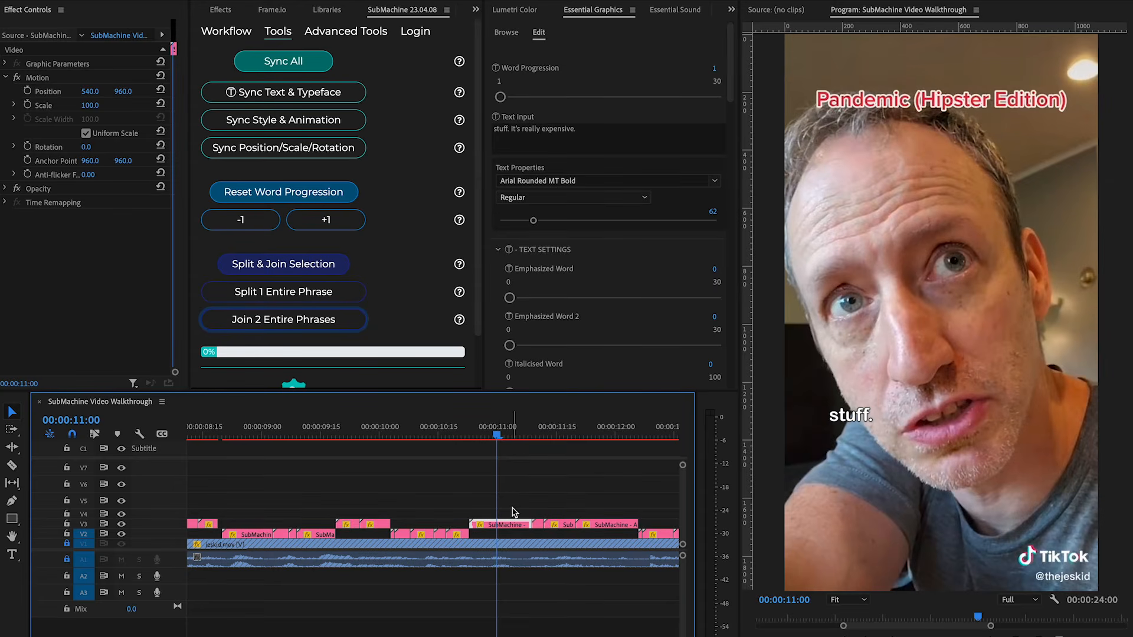
{"action": "left_click_drag", "start_coordinate": [416, 441], "coordinate": [497, 443]}
{"action": "left_click_drag", "start_coordinate": [509, 506], "coordinate": [378, 549]}
{"action": "left_click", "coordinate": [289, 266]}
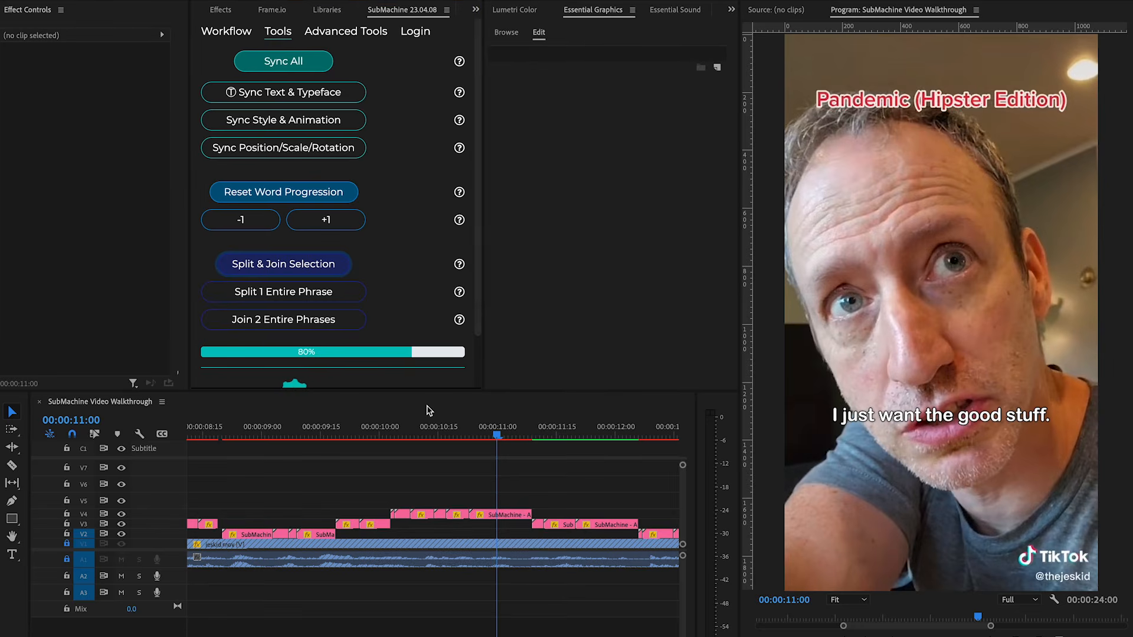
{"action": "key", "text": "Return"}
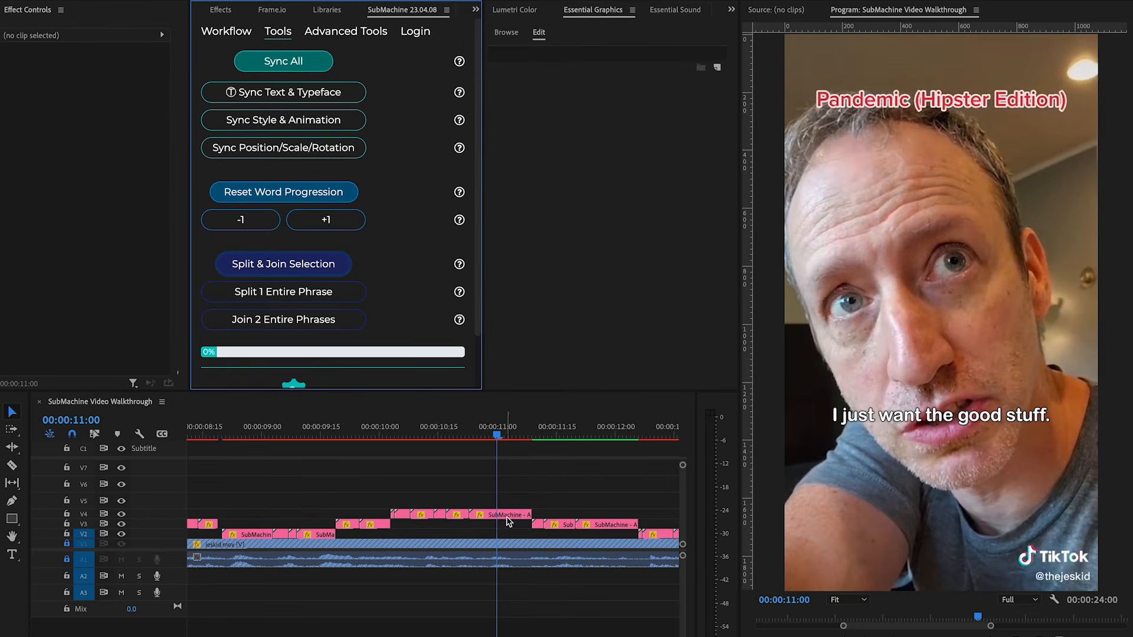
Select the clips at the end of 'I just want the good stuff.', apply Split & Join Selection again and play back.
{"action": "left_click", "coordinate": [508, 519]}
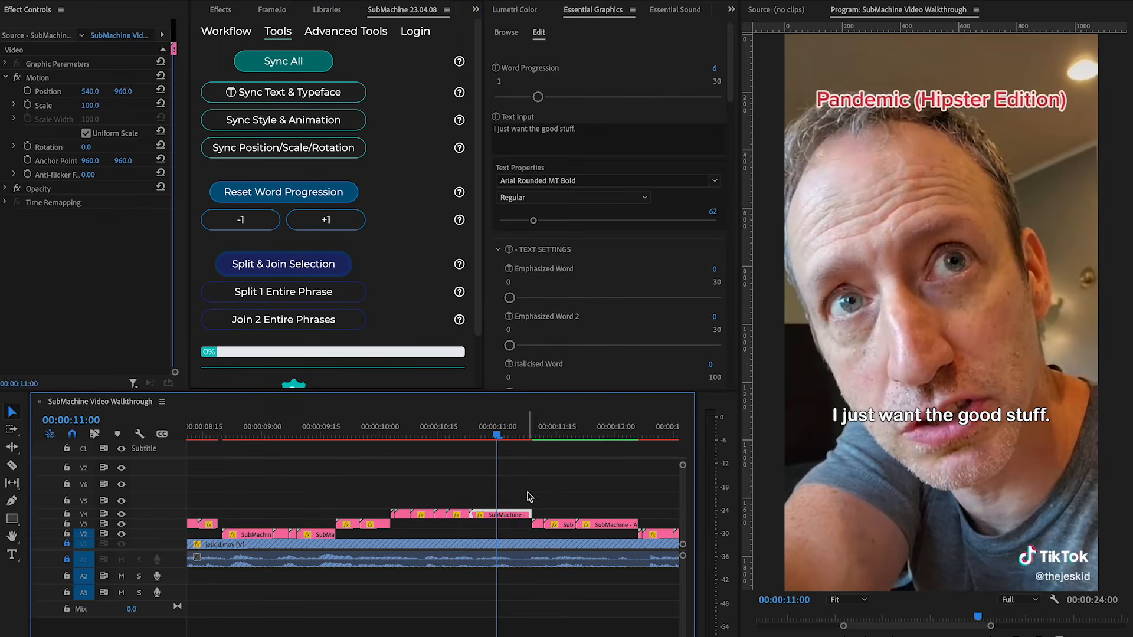
{"action": "mouse_move", "coordinate": [495, 435]}
{"action": "left_mouse_down"}
{"action": "mouse_move", "coordinate": [392, 435]}
{"action": "mouse_move", "coordinate": [596, 437]}
{"action": "mouse_move", "coordinate": [397, 443]}
{"action": "mouse_move", "coordinate": [502, 447]}
{"action": "mouse_move", "coordinate": [483, 451]}
{"action": "mouse_move", "coordinate": [392, 437]}
{"action": "mouse_move", "coordinate": [488, 446]}
{"action": "left_mouse_up"}
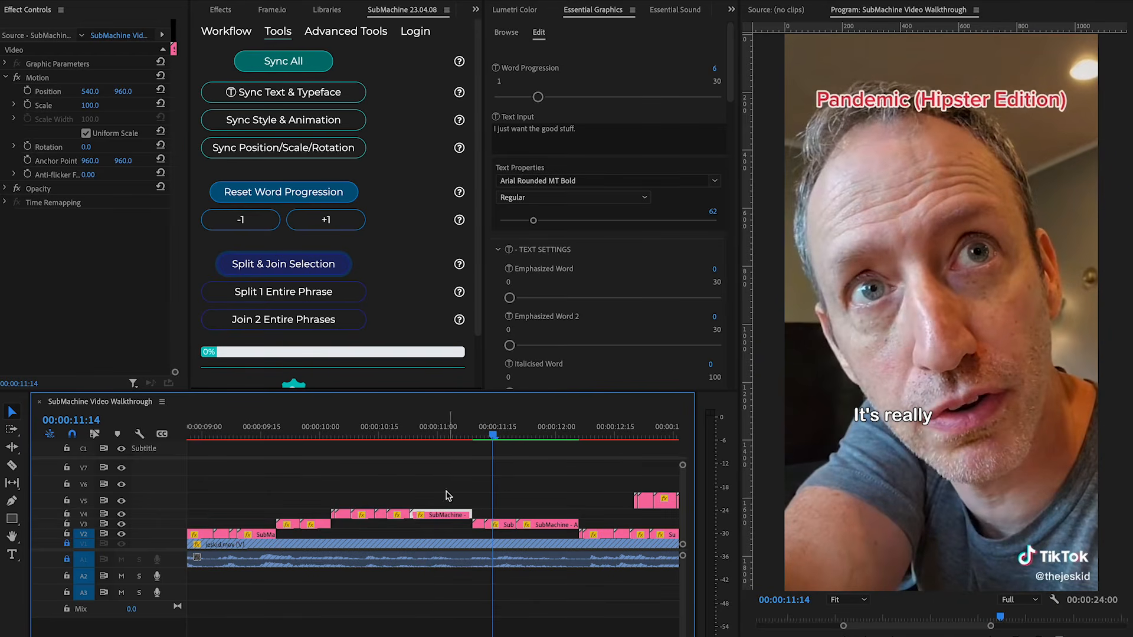
{"action": "left_click_drag", "start_coordinate": [401, 496], "coordinate": [491, 531]}
{"action": "left_click_drag", "start_coordinate": [500, 534], "coordinate": [501, 534]}
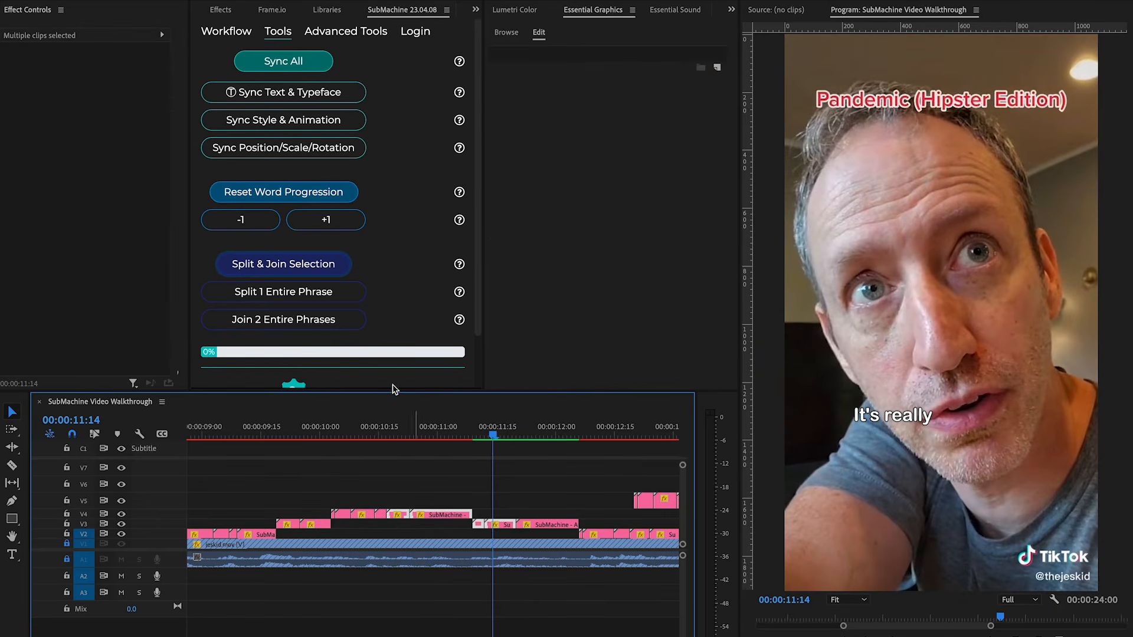
{"action": "left_click", "coordinate": [277, 270]}
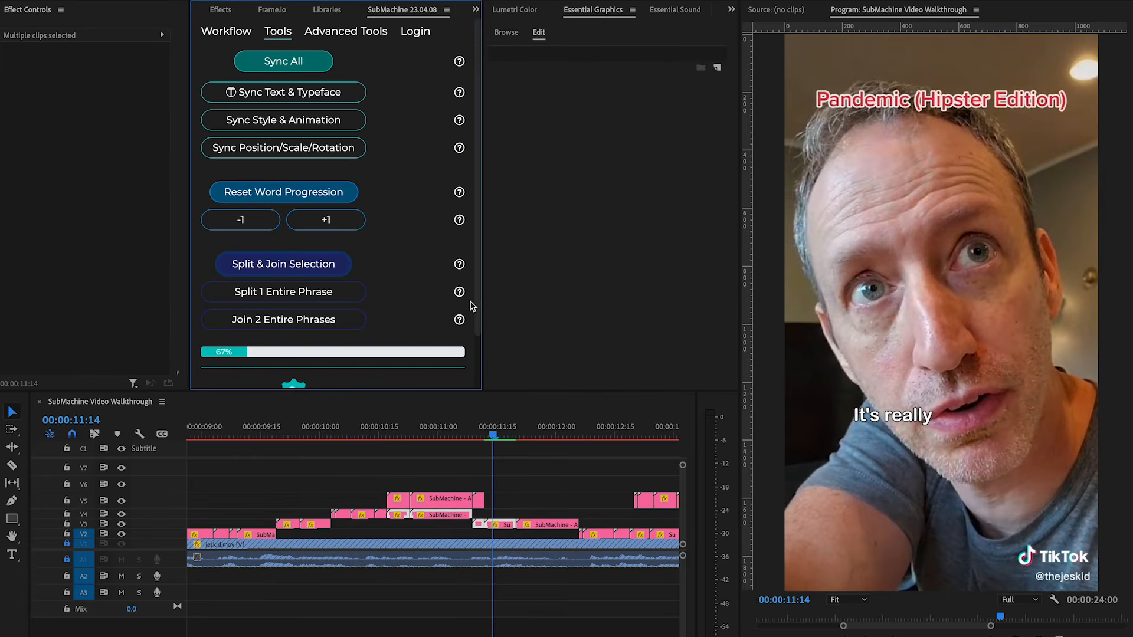
{"action": "left_click_drag", "start_coordinate": [493, 436], "coordinate": [400, 432]}
{"action": "key", "text": "space"}
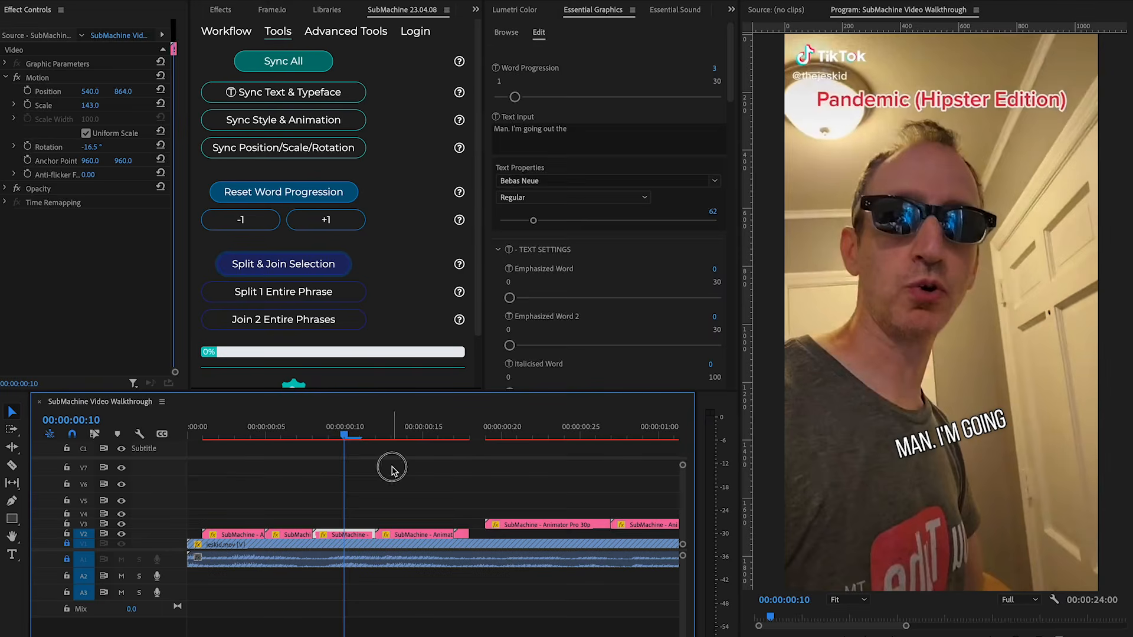
Step the opening clip's word progression forward and back with the +1 and -1 buttons.
{"action": "left_click", "coordinate": [392, 462]}
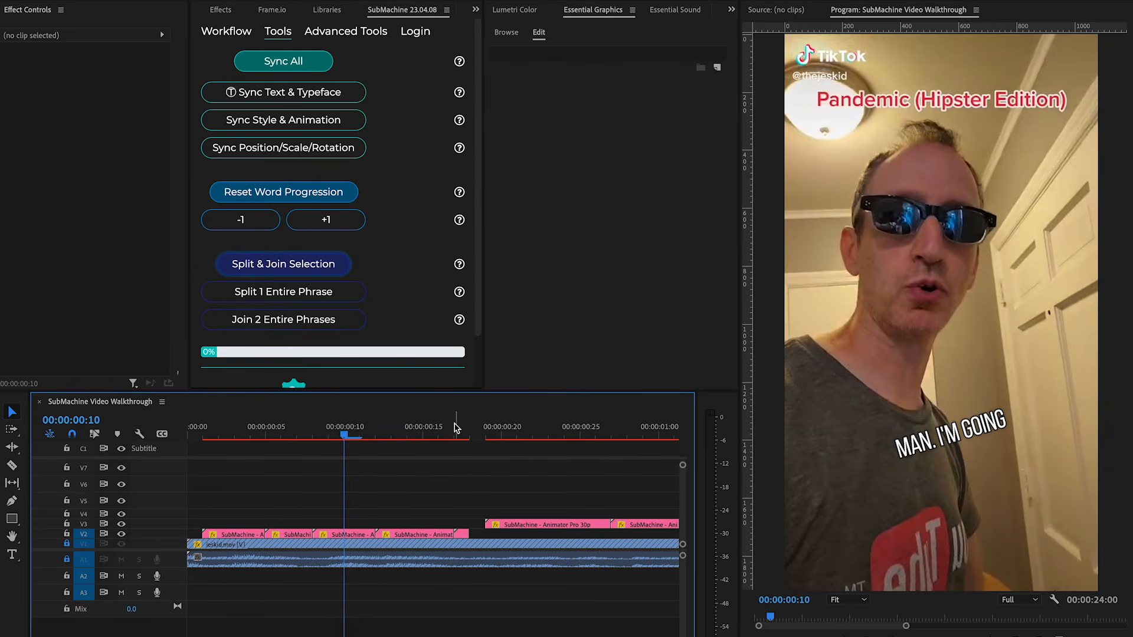
{"action": "left_click", "coordinate": [423, 436]}
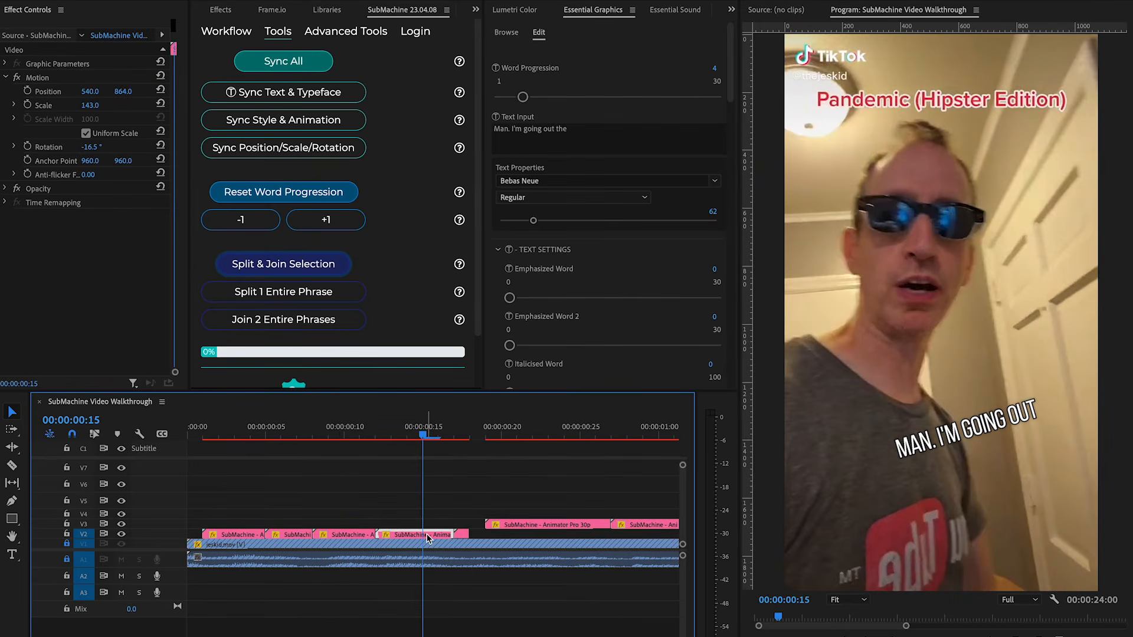
{"action": "left_click", "coordinate": [326, 221]}
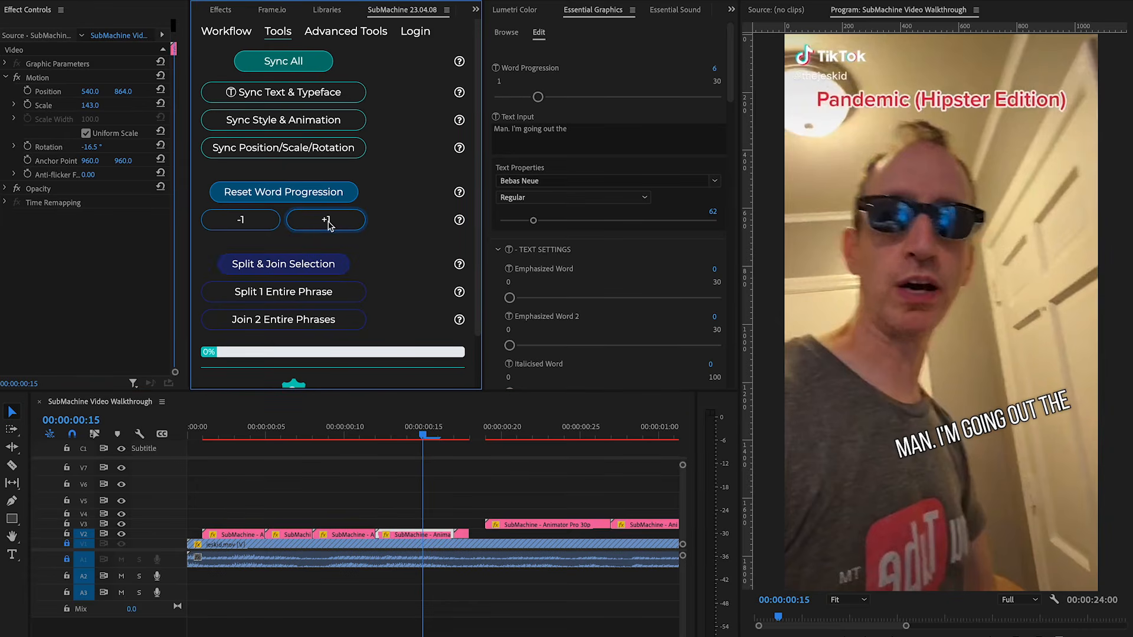
{"action": "left_click", "coordinate": [250, 225]}
{"action": "left_click", "coordinate": [250, 226]}
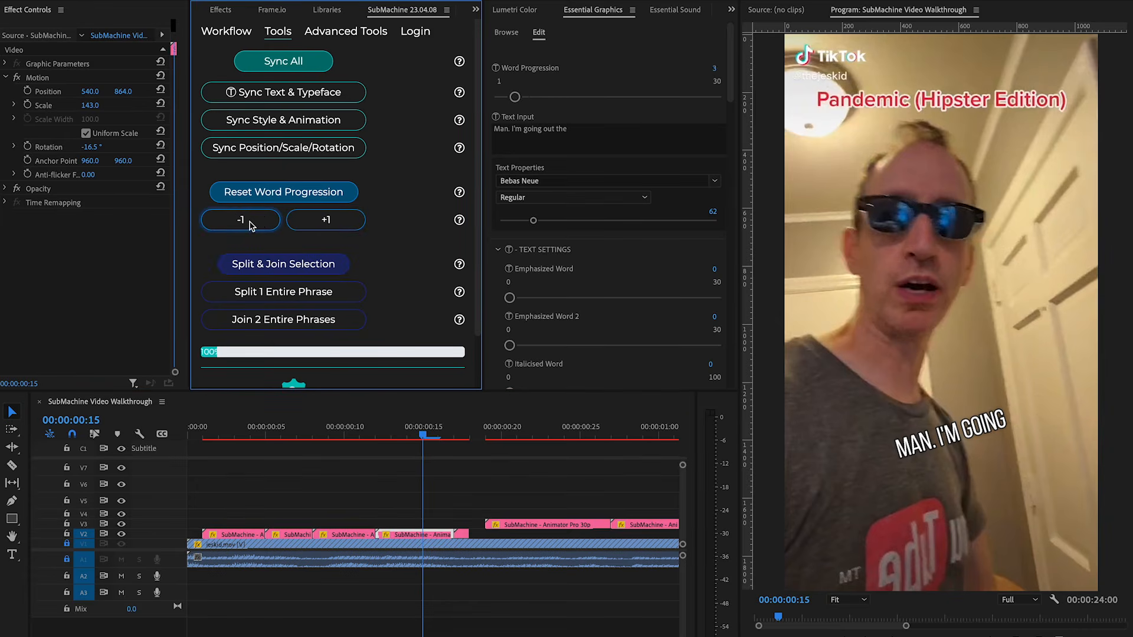
{"action": "left_click", "coordinate": [250, 225]}
{"action": "left_click", "coordinate": [250, 226]}
{"action": "left_click", "coordinate": [323, 224]}
{"action": "left_click", "coordinate": [323, 225]}
{"action": "left_click", "coordinate": [323, 227]}
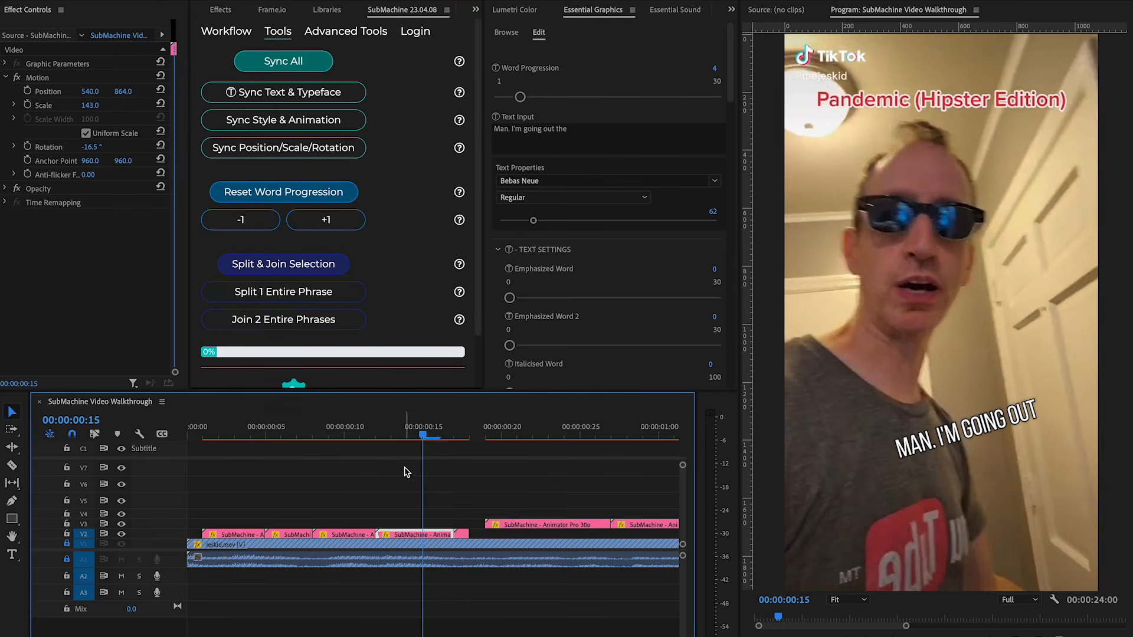
{"action": "left_click", "coordinate": [454, 474]}
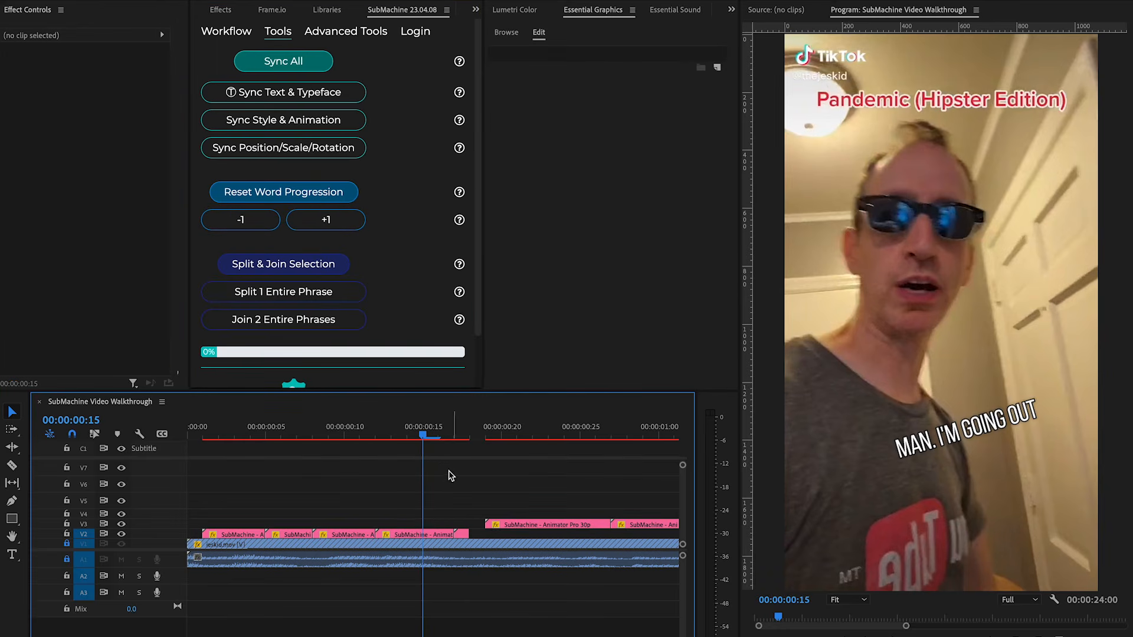
{"action": "left_click", "coordinate": [419, 436]}
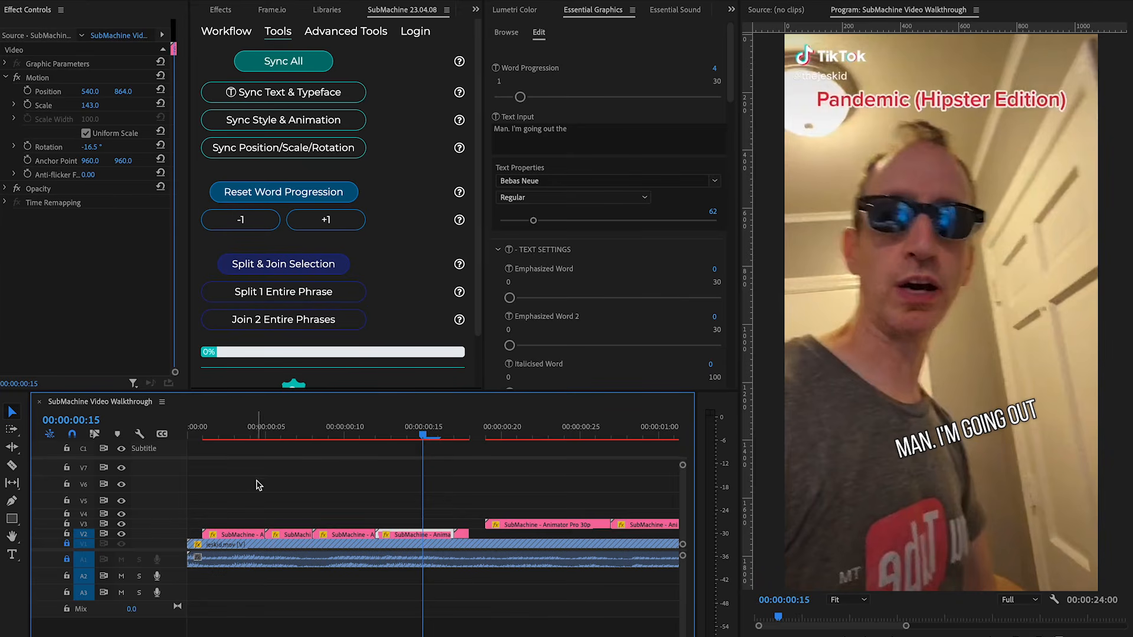
Select the opening phrase's clips and play back its first words.
{"action": "left_click_drag", "start_coordinate": [203, 534], "coordinate": [270, 534]}
{"action": "left_click", "coordinate": [263, 501]}
{"action": "left_click_drag", "start_coordinate": [254, 435], "coordinate": [139, 435]}
{"action": "left_click", "coordinate": [278, 455]}
{"action": "key", "text": "space"}
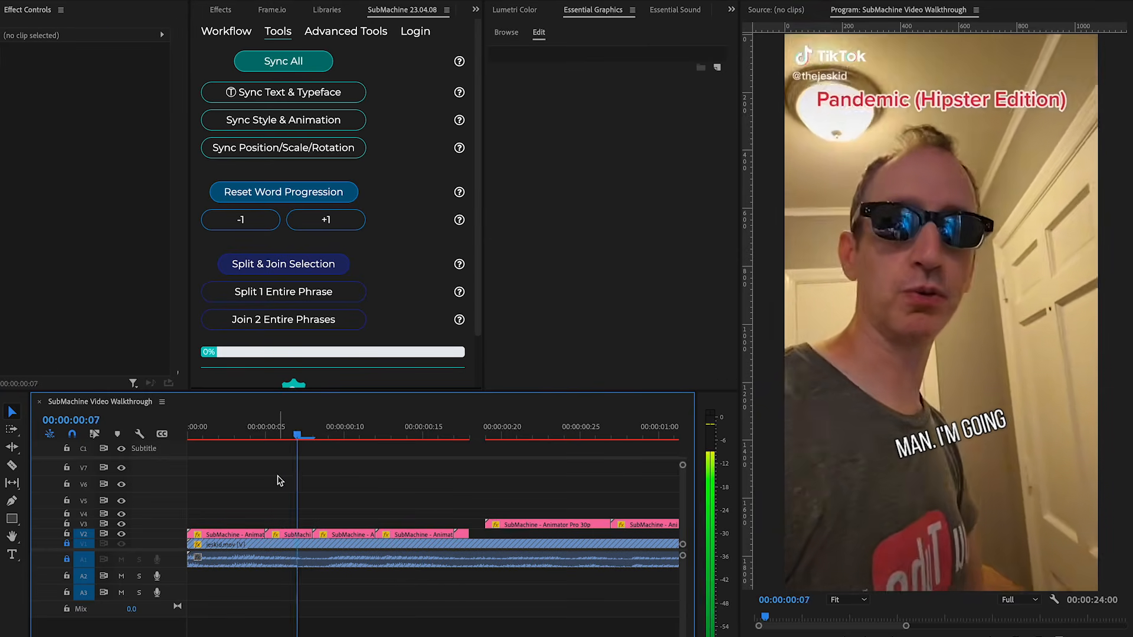
{"action": "key", "text": "space"}
Change the opening phrase's last clip text to 'Hey man, I'm going out the'.
{"action": "left_click_drag", "start_coordinate": [277, 435], "coordinate": [470, 531]}
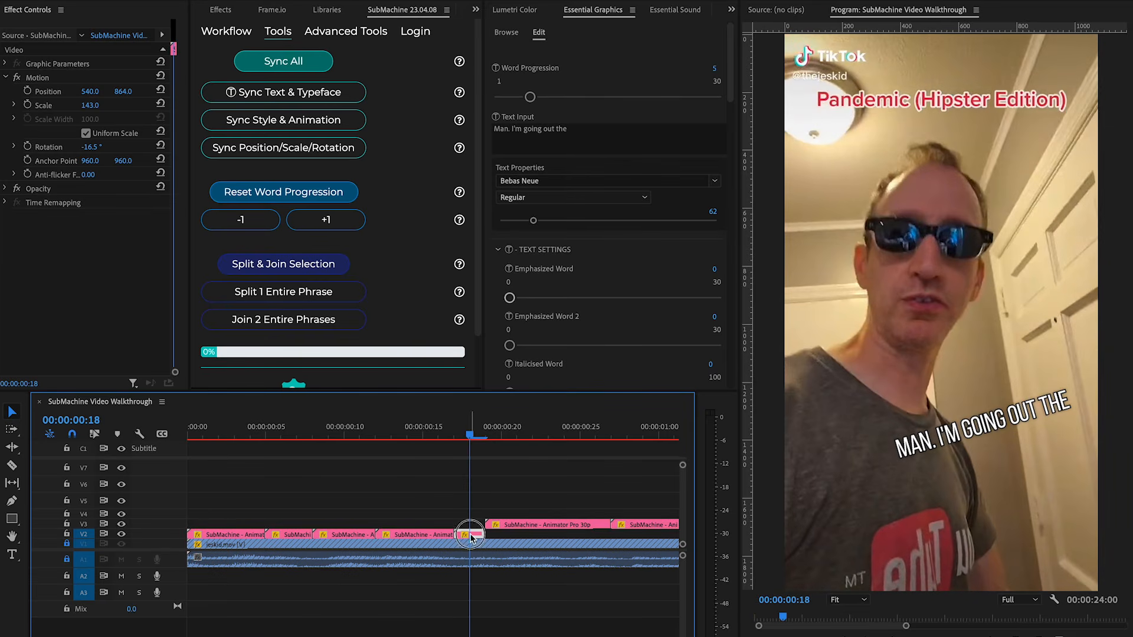
{"action": "left_click", "coordinate": [608, 142]}
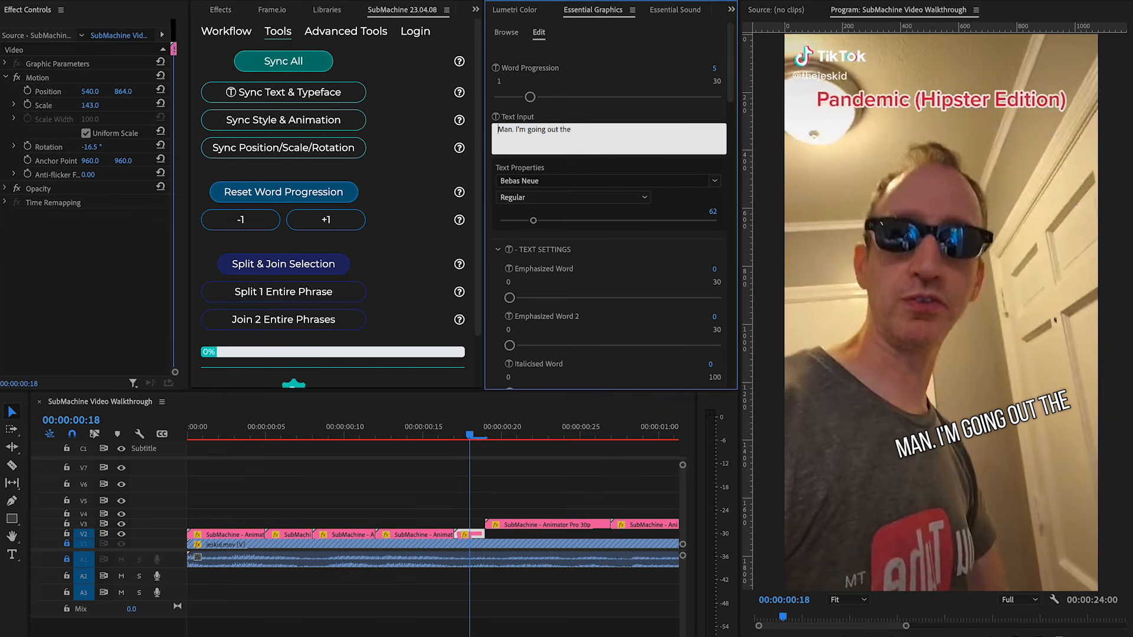
{"action": "type", "text": "Hey man,"}
{"action": "left_click", "coordinate": [412, 476]}
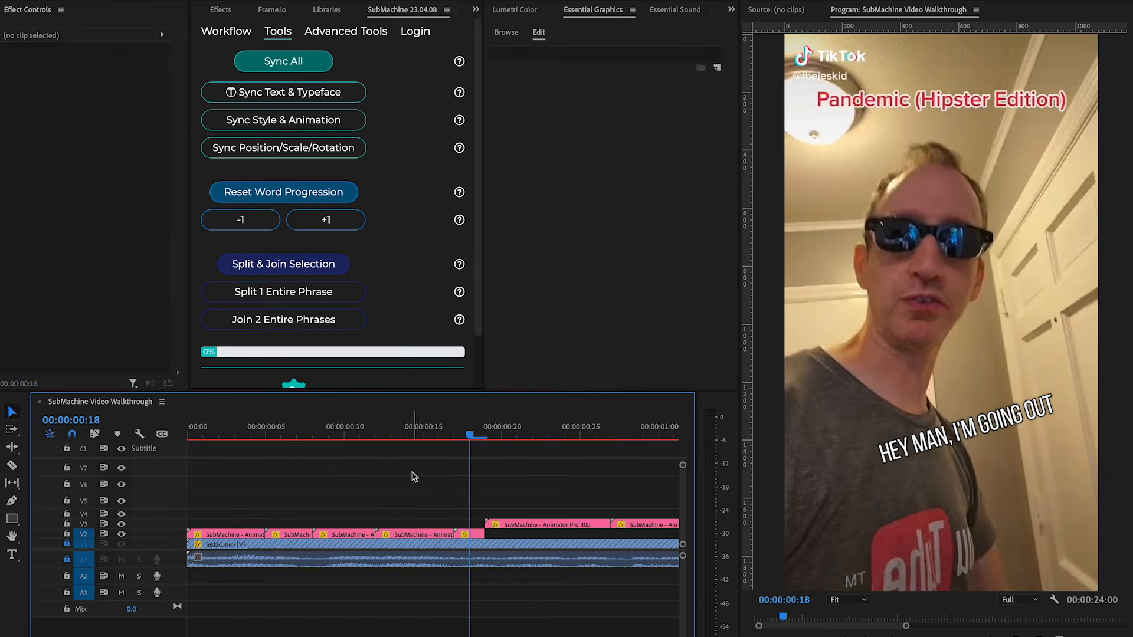
Sync the corrected text across the opening phrase's clips with Sync Text & Typeface.
{"action": "left_click_drag", "start_coordinate": [500, 534], "coordinate": [334, 535]}
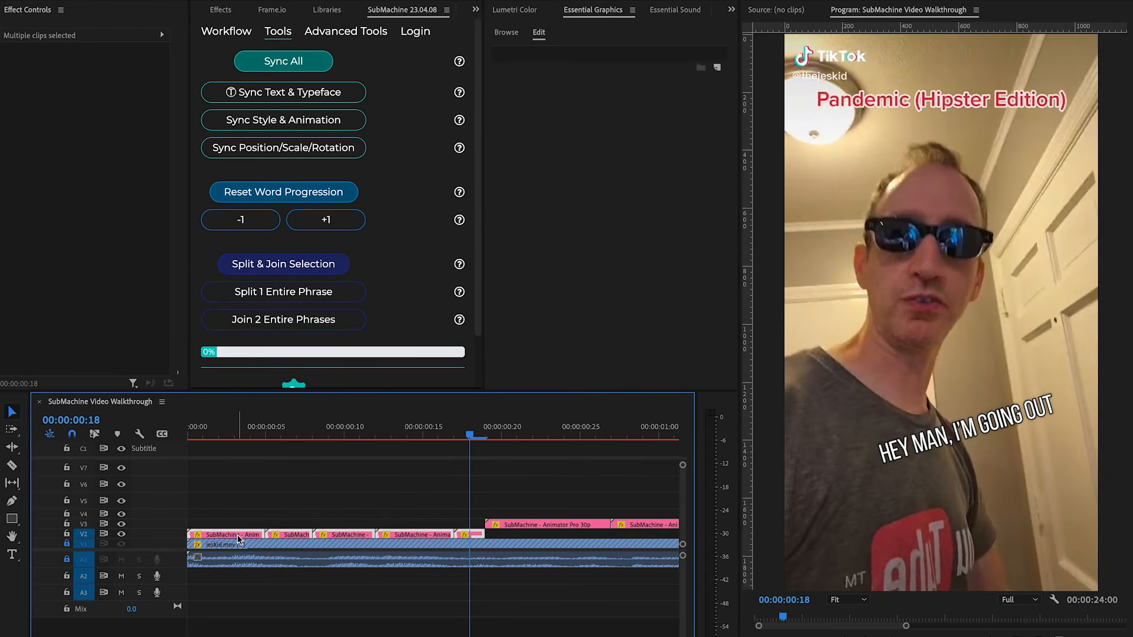
{"action": "left_click", "coordinate": [419, 491]}
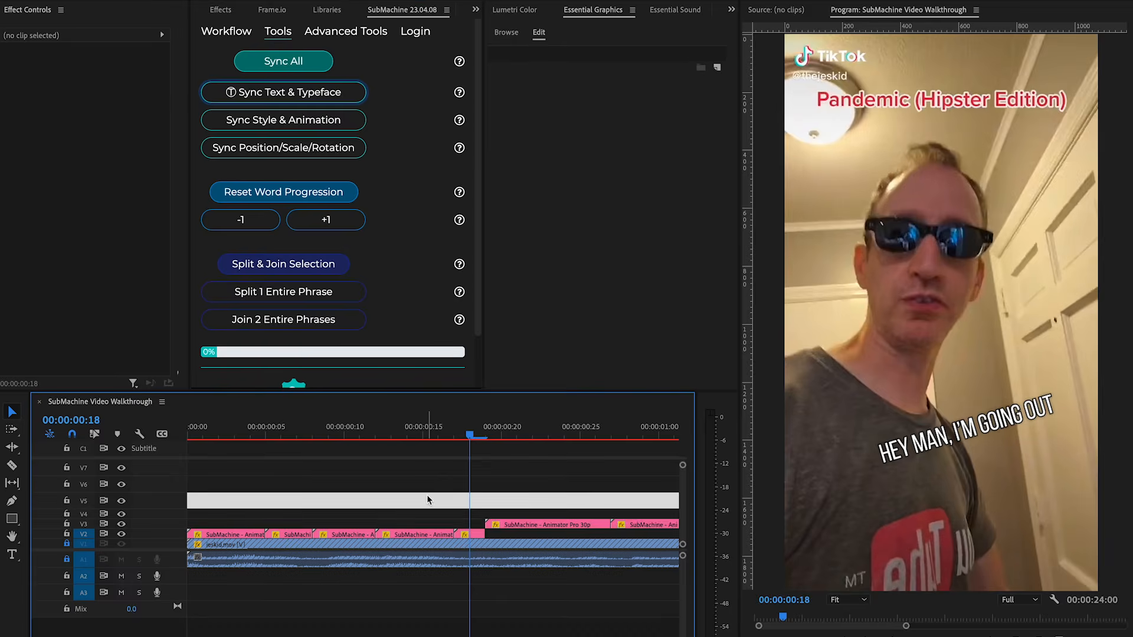
{"action": "left_click", "coordinate": [465, 535]}
{"action": "left_click", "coordinate": [611, 131]}
{"action": "left_click_drag", "start_coordinate": [595, 129], "coordinate": [574, 133]}
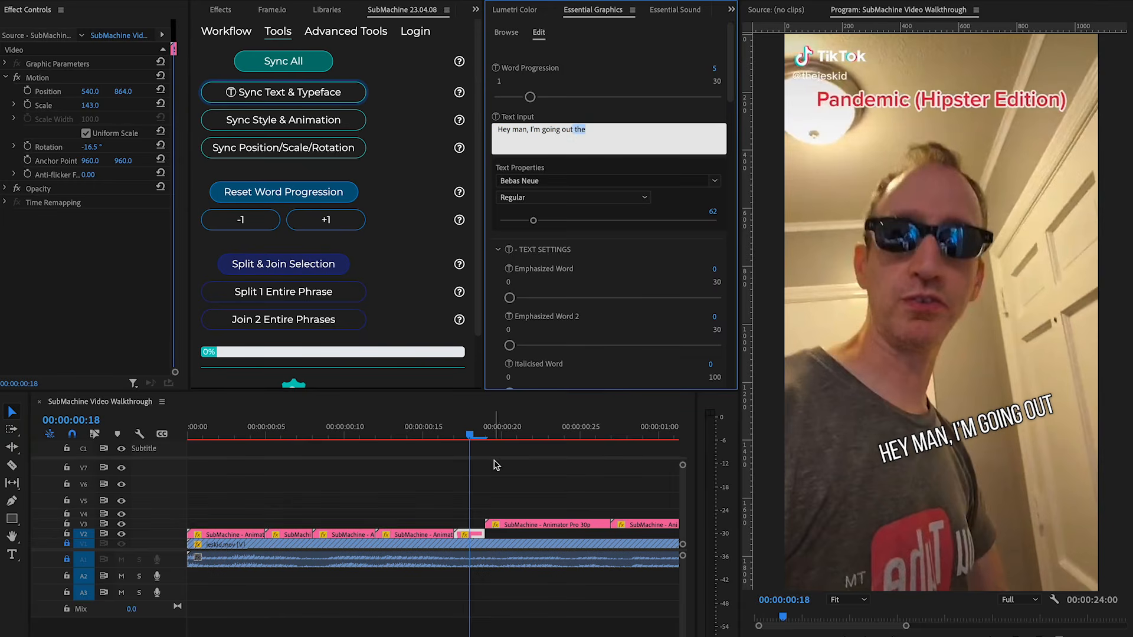
{"action": "left_click", "coordinate": [469, 535]}
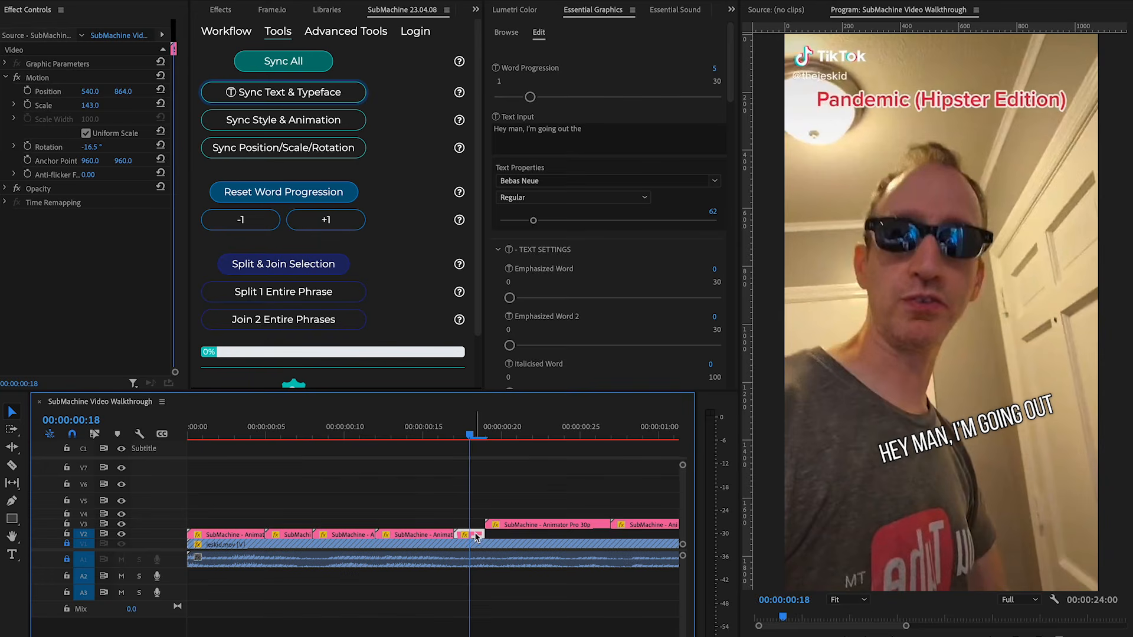
{"action": "left_click_drag", "start_coordinate": [282, 435], "coordinate": [233, 437]}
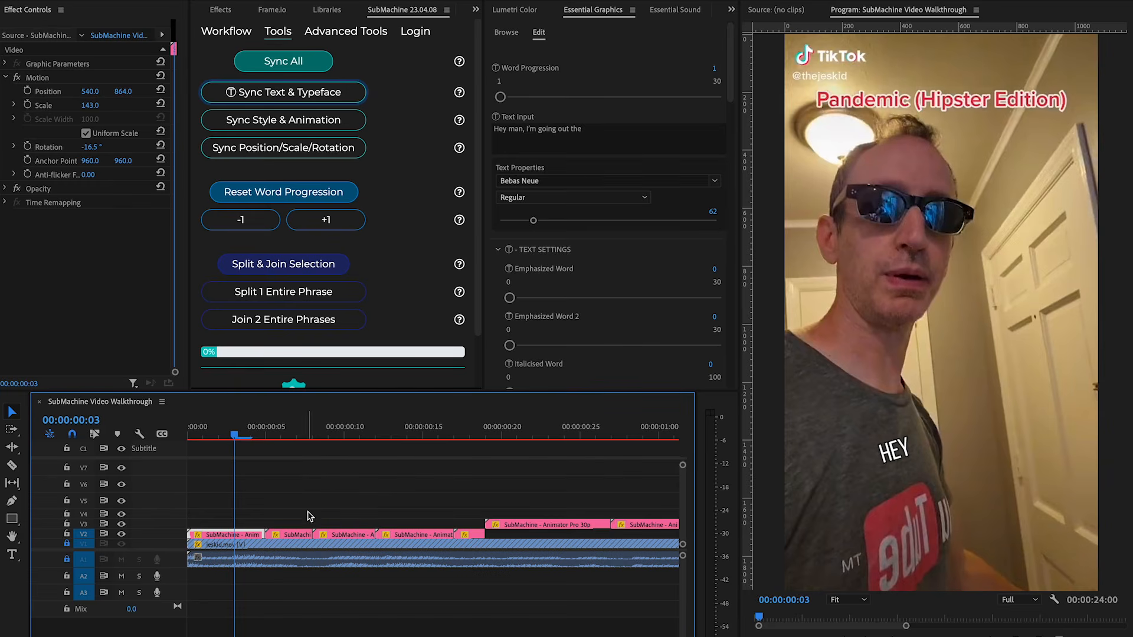
Split the first 'Hey' subtitle clip at the playhead with the Razor tool.
{"action": "left_click", "coordinate": [320, 489]}
{"action": "key", "text": "c"}
{"action": "left_click", "coordinate": [235, 534]}
{"action": "key", "text": "v"}
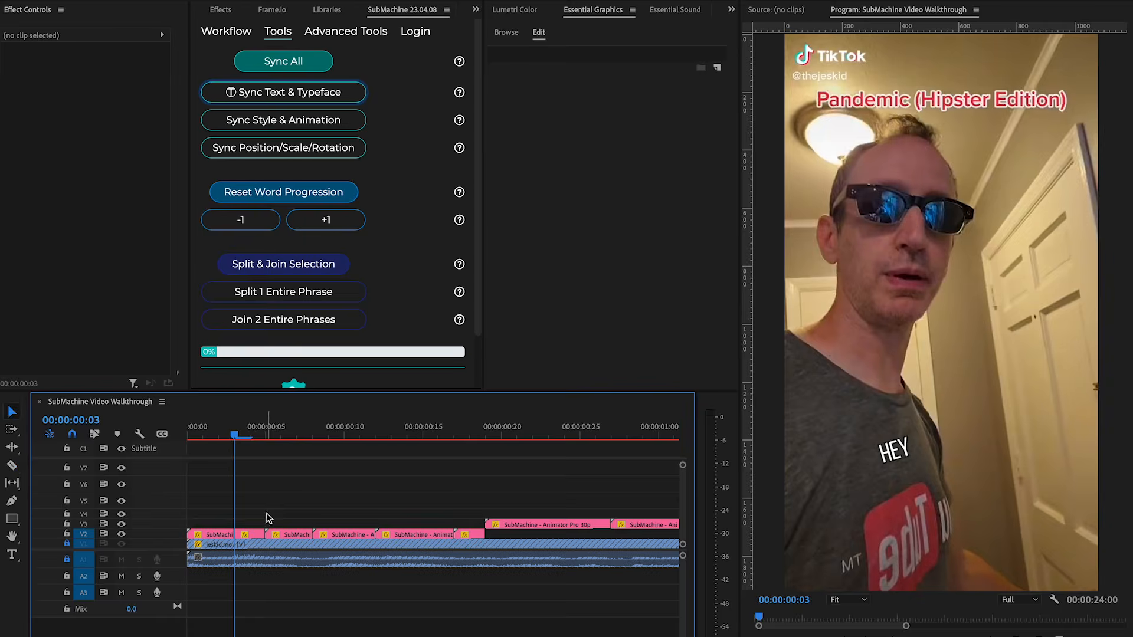
{"action": "left_click", "coordinate": [267, 514]}
{"action": "left_click", "coordinate": [285, 510]}
{"action": "left_click", "coordinate": [218, 436]}
Check the word progression of each clip in the opening phrase.
{"action": "left_click", "coordinate": [244, 538]}
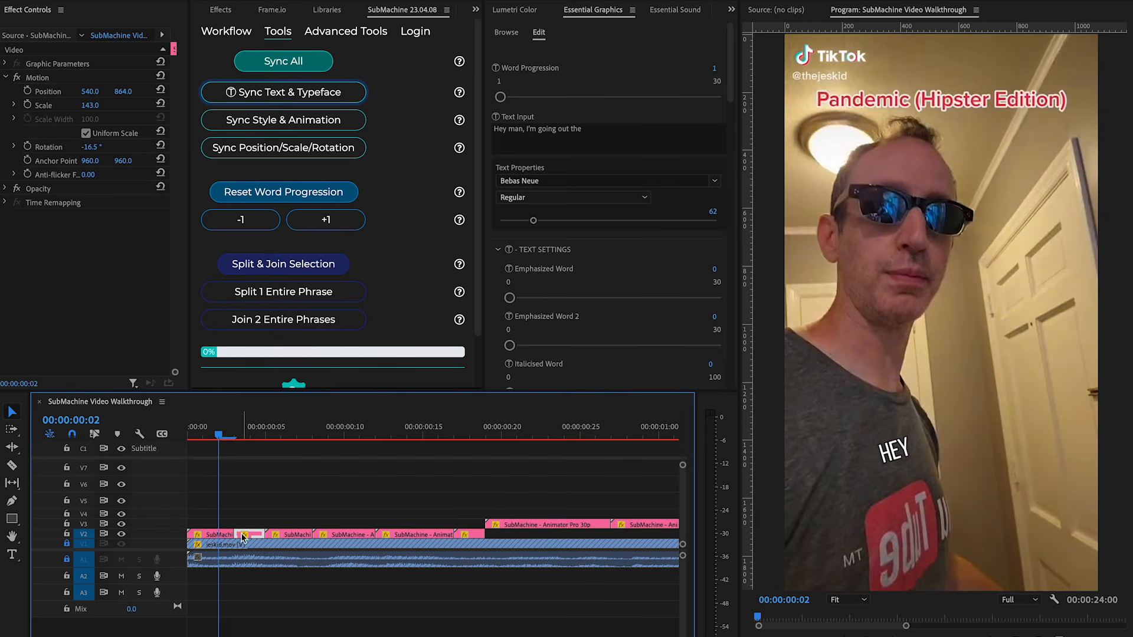
{"action": "left_click", "coordinate": [206, 536]}
{"action": "left_click", "coordinate": [245, 536]}
{"action": "left_click", "coordinate": [216, 536]}
{"action": "left_click", "coordinate": [254, 537]}
{"action": "left_click", "coordinate": [297, 535]}
{"action": "left_click", "coordinate": [346, 536]}
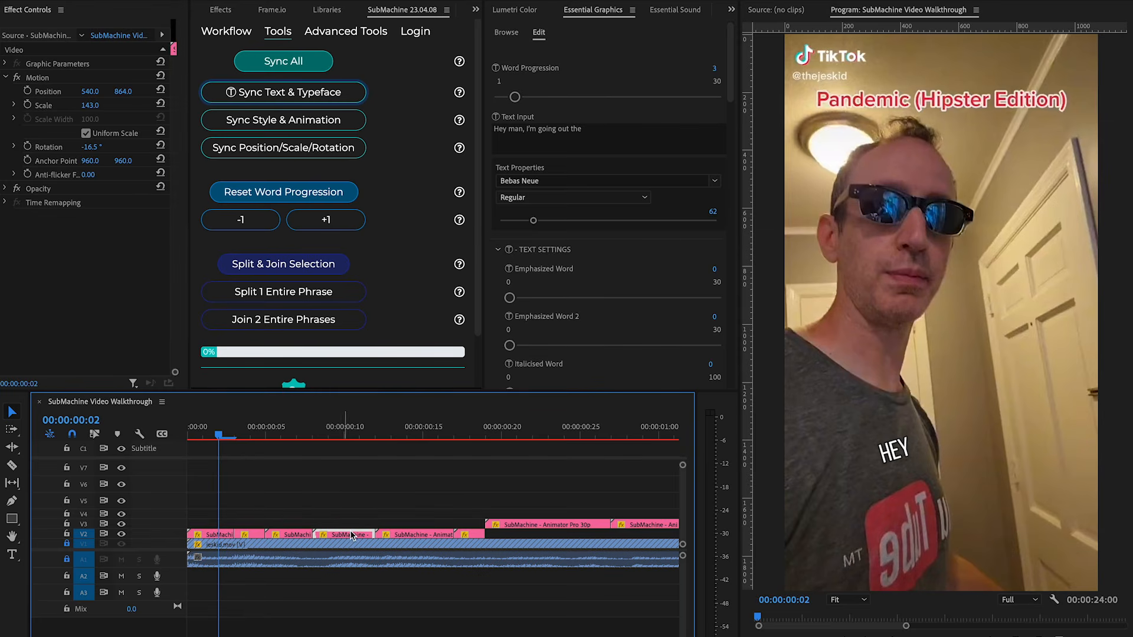
Select the last clip of the opening phrase to check its word progression.
{"action": "left_click", "coordinate": [416, 536]}
{"action": "left_click", "coordinate": [465, 536]}
{"action": "left_click", "coordinate": [469, 433]}
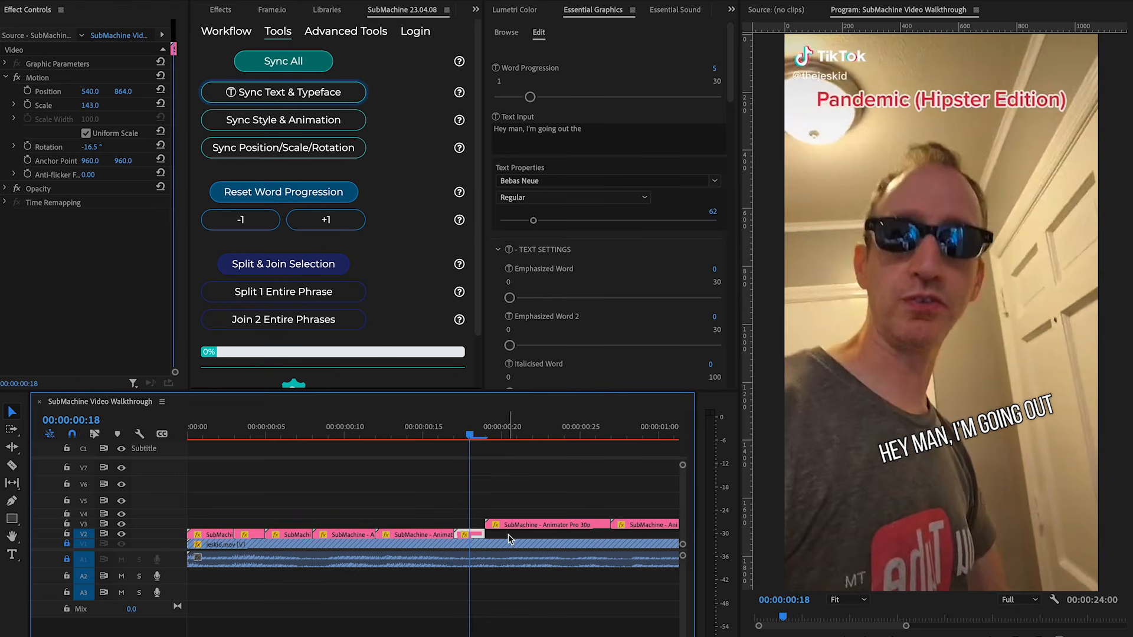
Select all the opening phrase's subtitle clips and reset their word progression.
{"action": "left_click_drag", "start_coordinate": [509, 534], "coordinate": [206, 538]}
{"action": "left_click", "coordinate": [277, 193]}
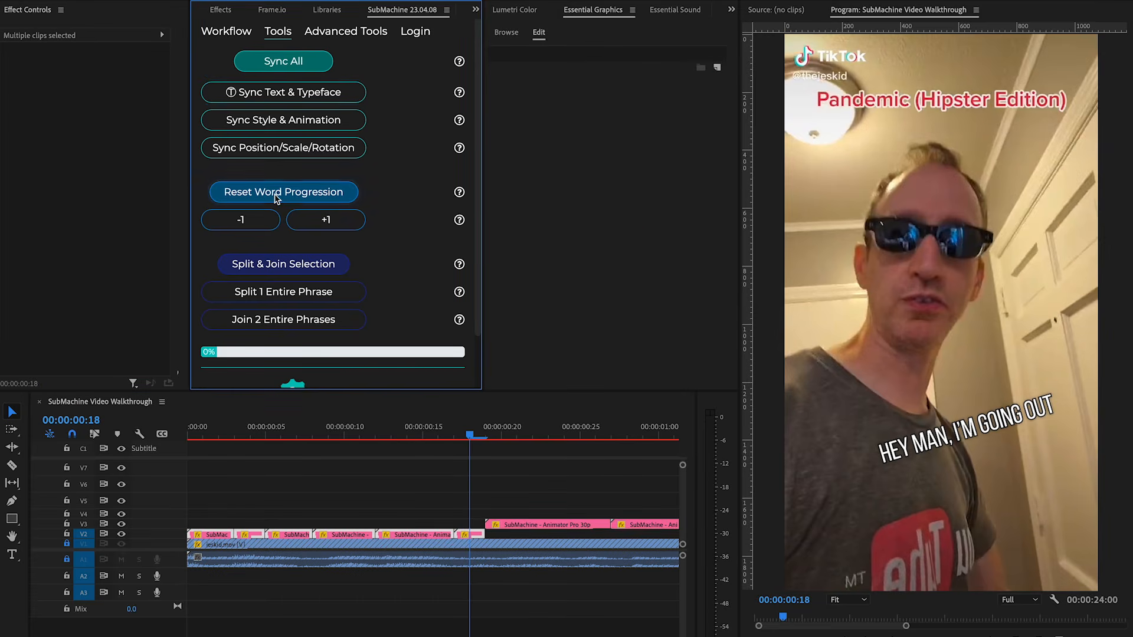
{"action": "left_click", "coordinate": [602, 274]}
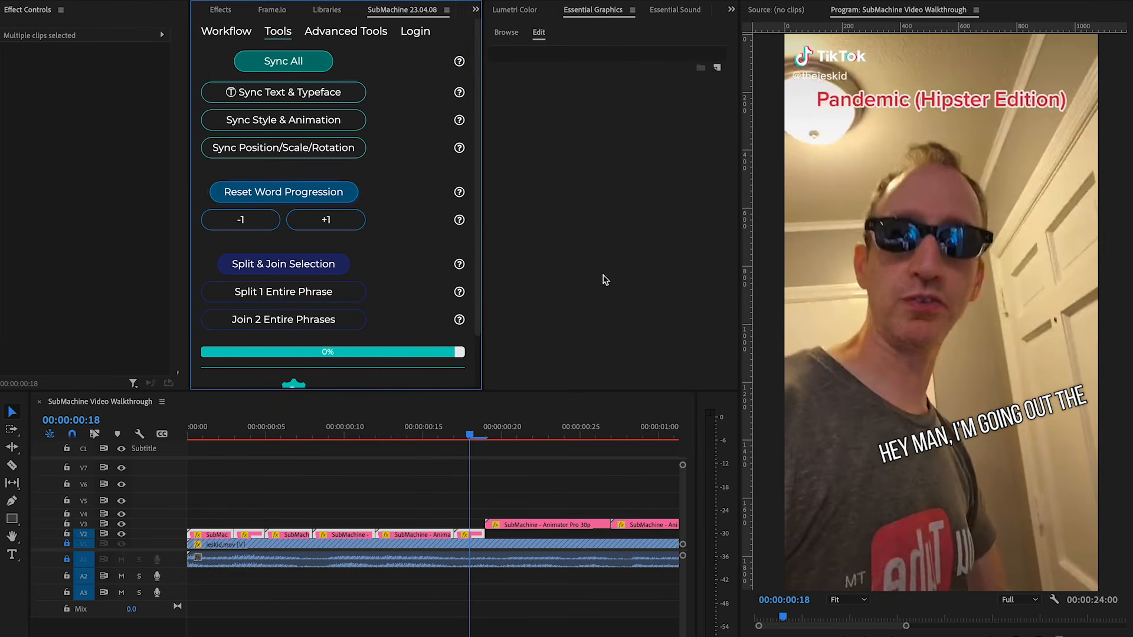
Step through the opening phrase's clips from the sequence start to check the word progression.
{"action": "left_click", "coordinate": [323, 458]}
{"action": "key", "text": "Home"}
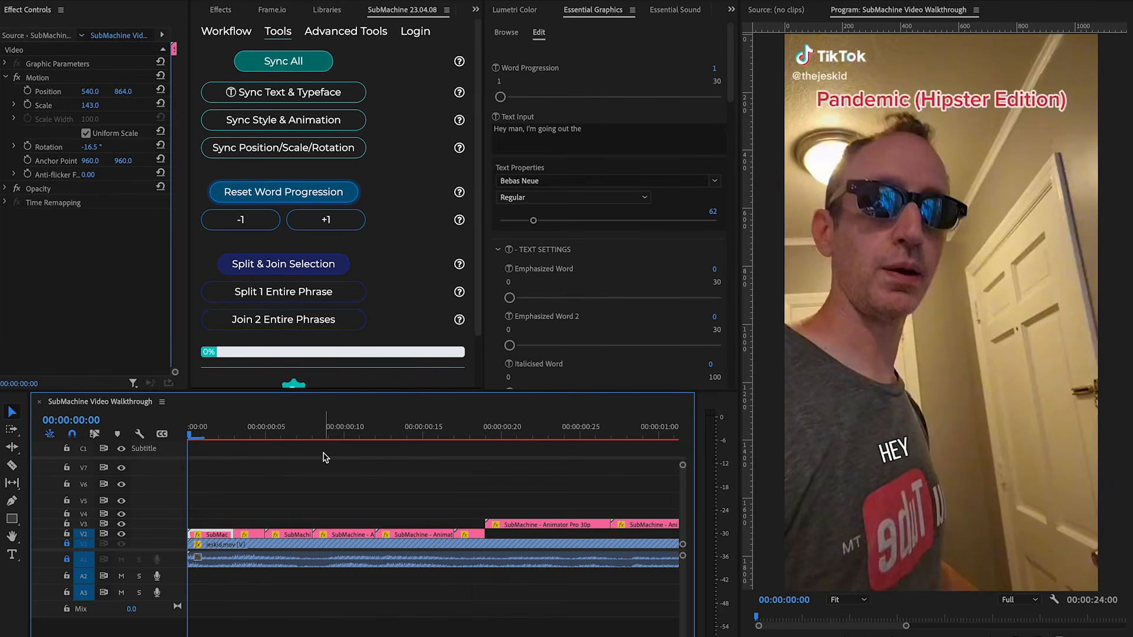
{"action": "key", "text": "Down"}
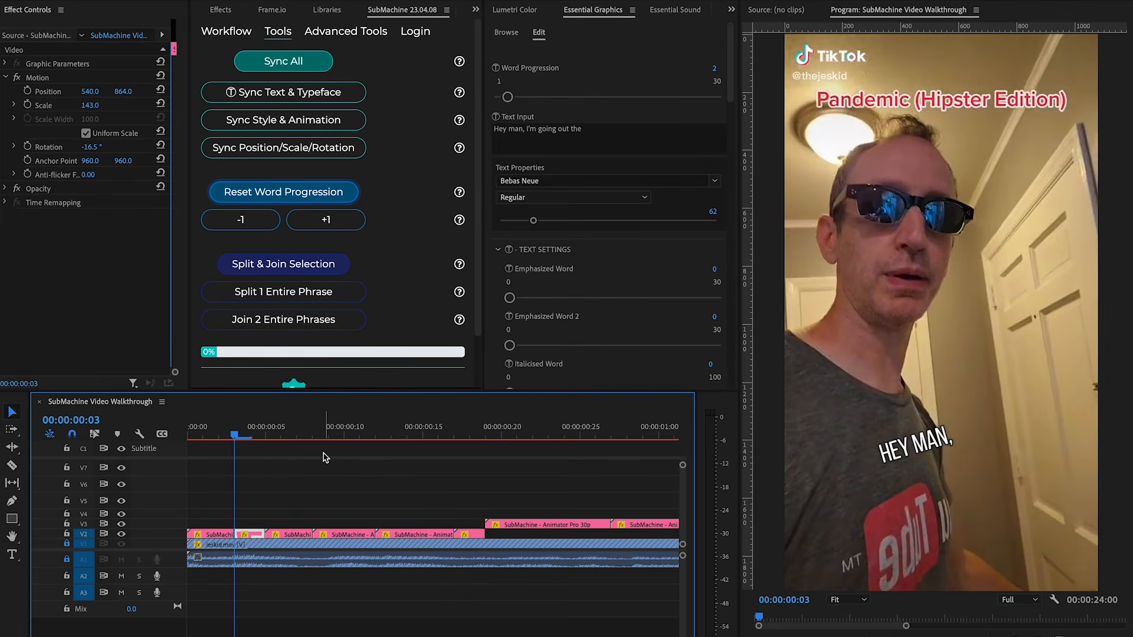
{"action": "key", "text": "Down"}
{"action": "key", "text": "Down"}
{"action": "key", "text": "Down"}
{"action": "key", "text": "Down"}
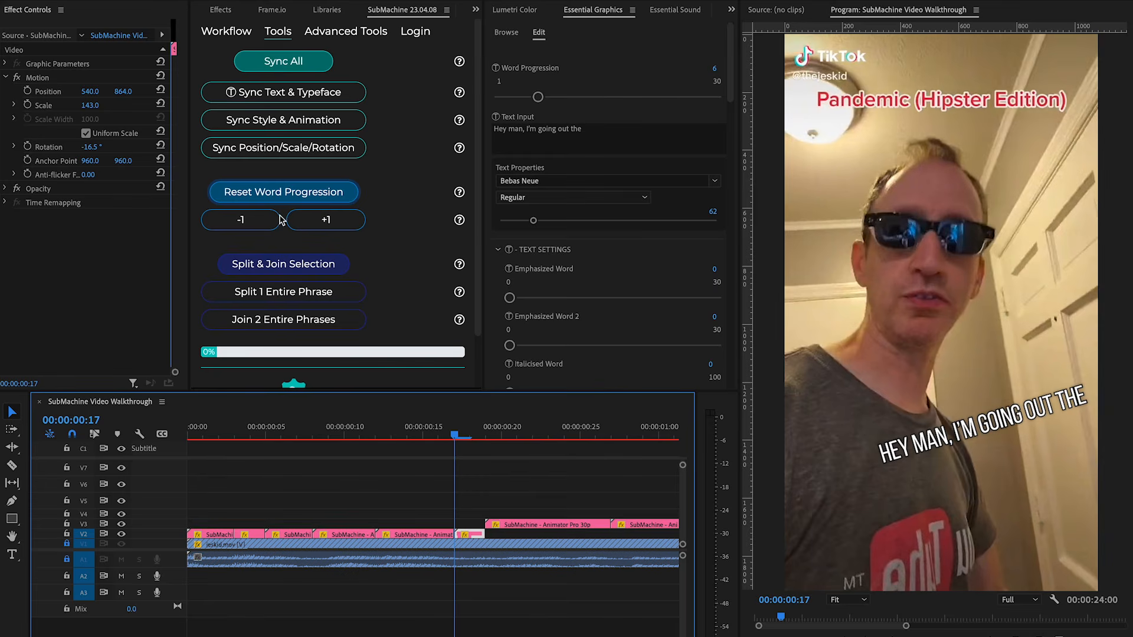
Play back the opening phrase from the start of the sequence.
{"action": "left_click", "coordinate": [617, 144]}
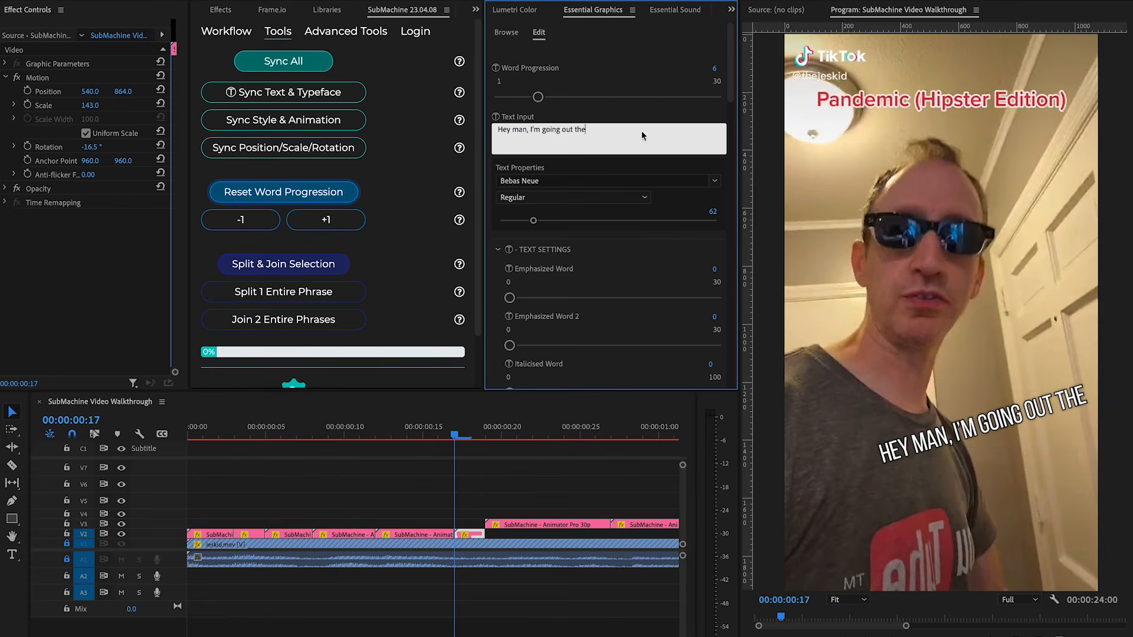
{"action": "left_click", "coordinate": [389, 485]}
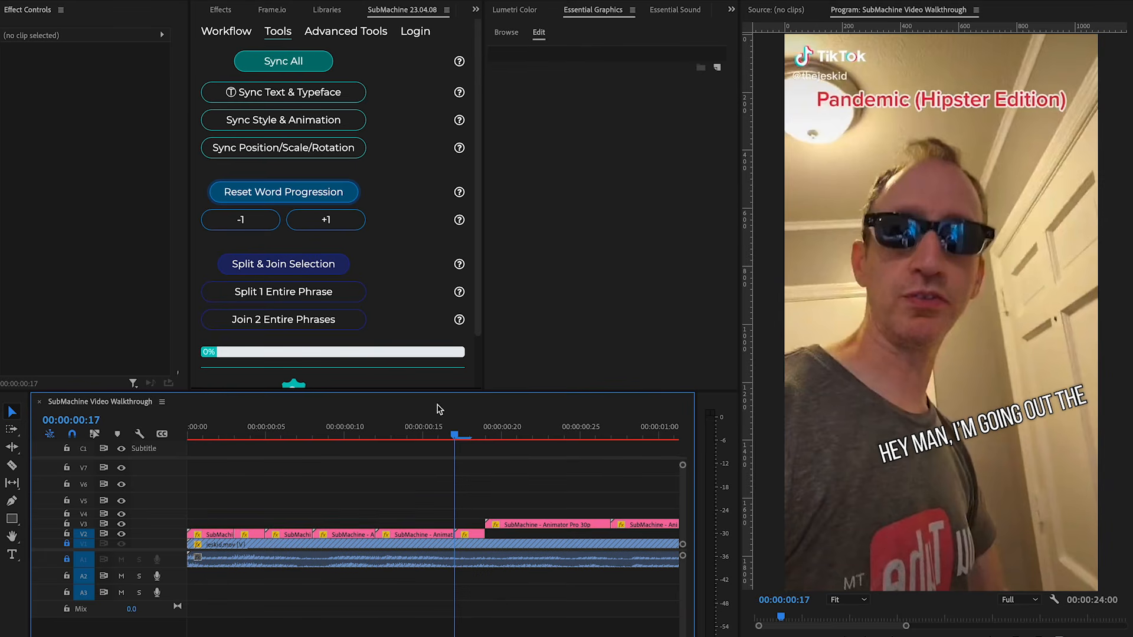
{"action": "left_click_drag", "start_coordinate": [228, 433], "coordinate": [127, 446]}
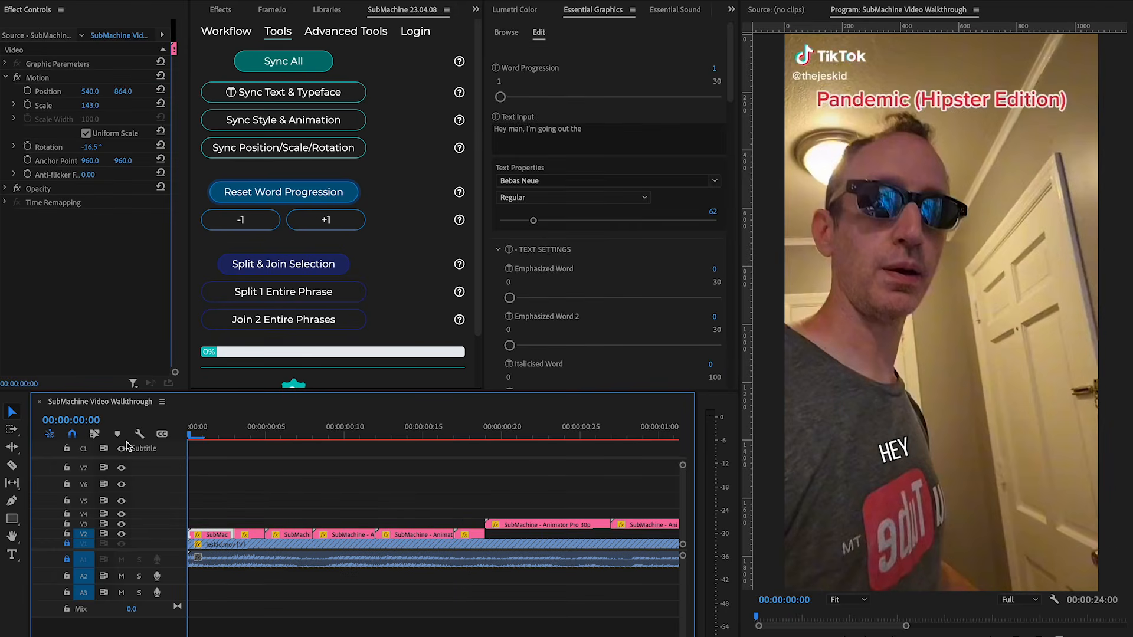
{"action": "left_click", "coordinate": [348, 494]}
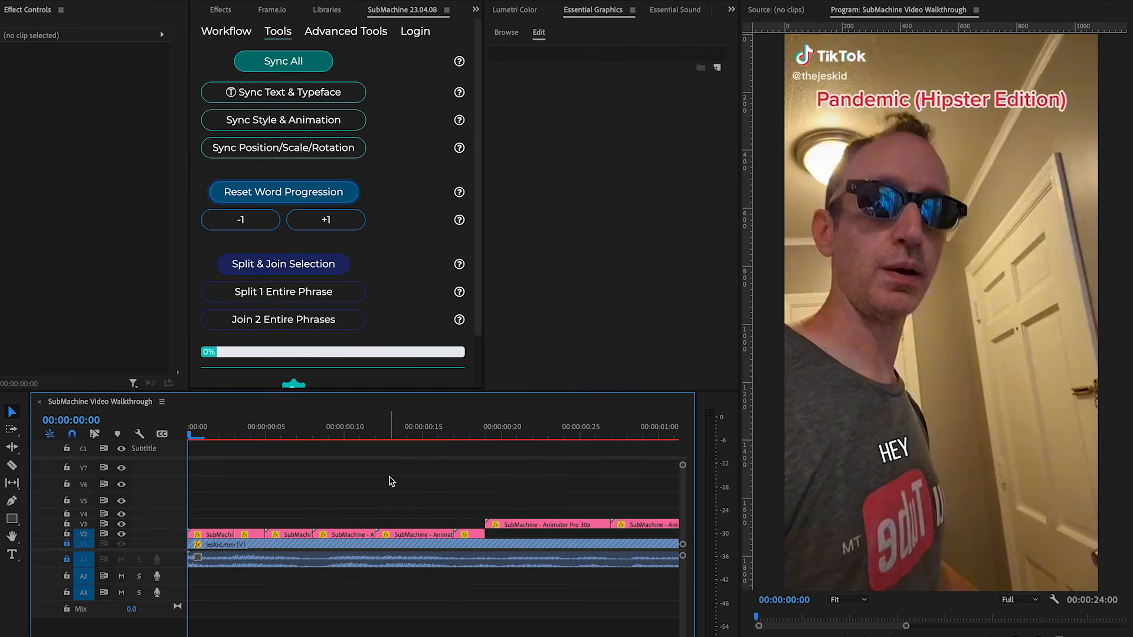
{"action": "key", "text": "space"}
{"action": "key", "text": "space"}
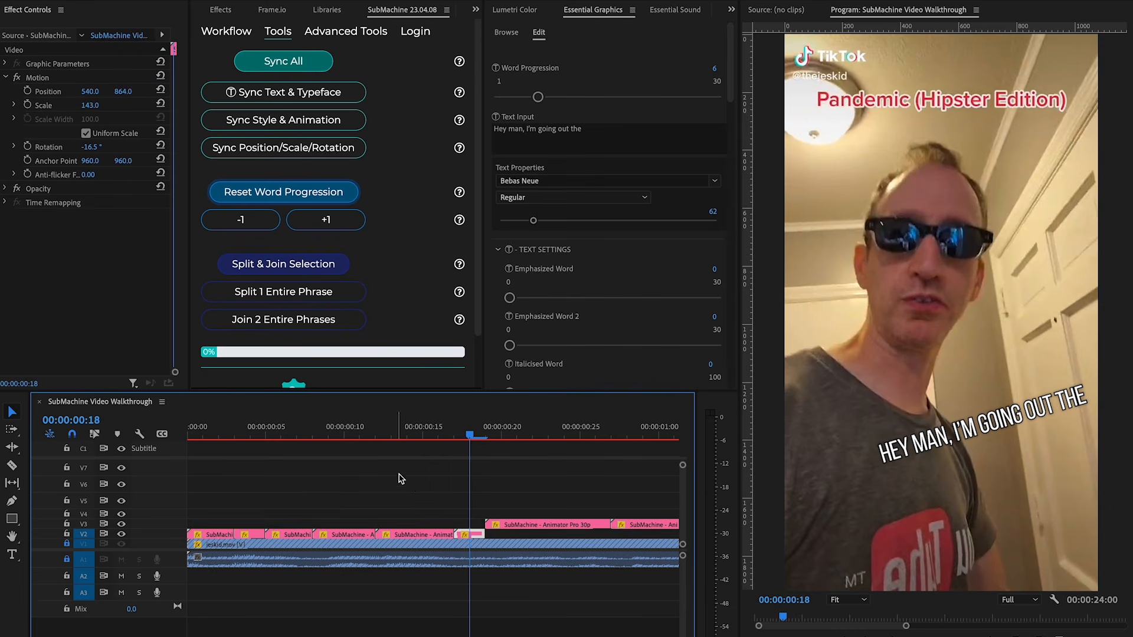
Set Emphasized Word to 4 and Emphasized Word 2 to 2 on the 'Yeah. Swell, what's strain?' clip.
{"action": "scroll", "coordinate": [407, 481], "scroll_direction": "right", "scroll_amount": 4}
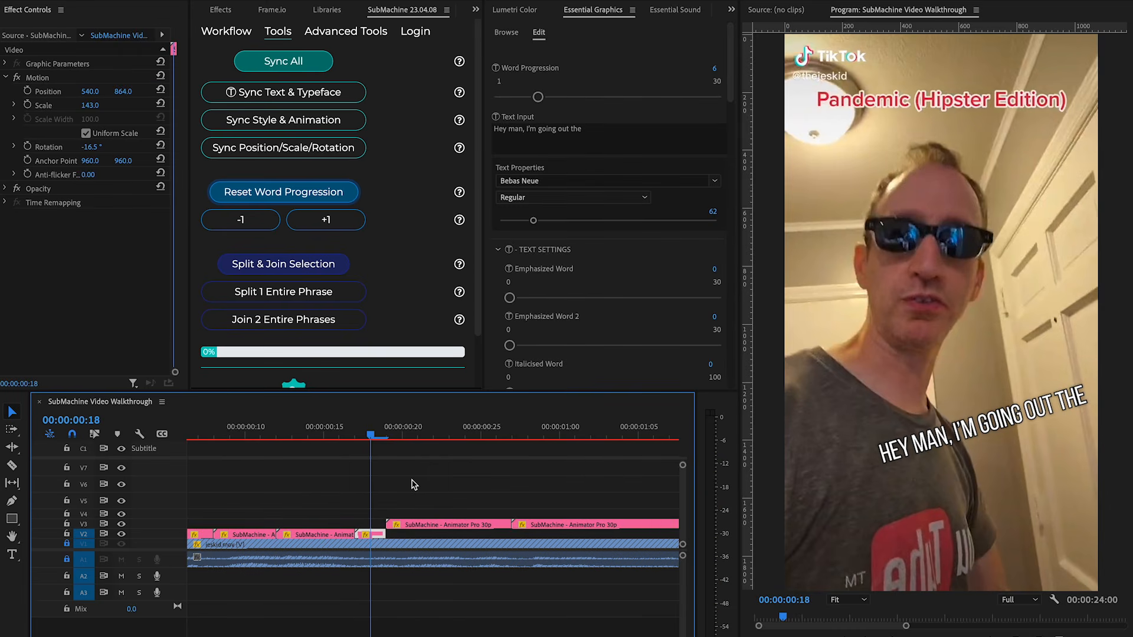
{"action": "key", "text": "minus"}
{"action": "left_click", "coordinate": [411, 481]}
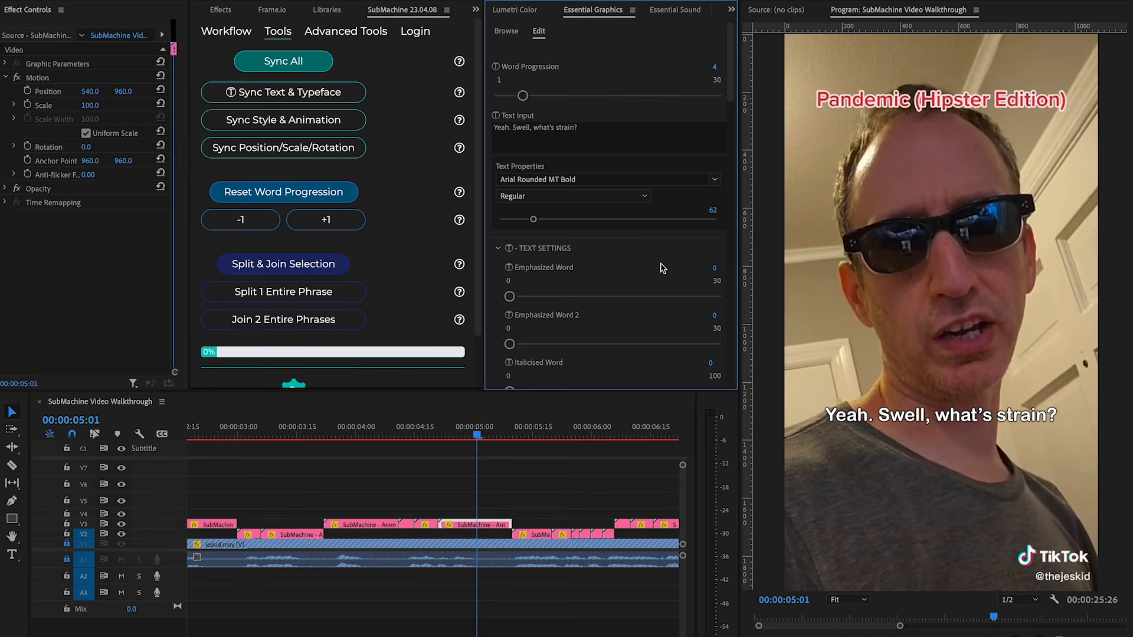
{"action": "scroll", "coordinate": [658, 254], "scroll_direction": "down", "scroll_amount": 1}
{"action": "left_click_drag", "start_coordinate": [509, 257], "coordinate": [523, 257]}
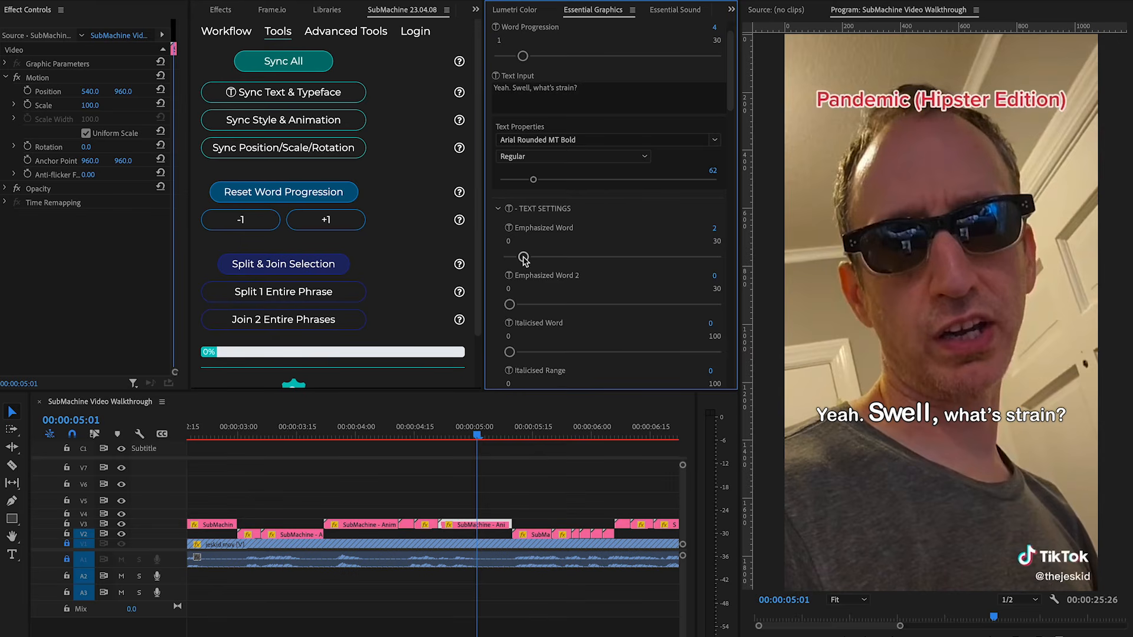
{"action": "left_click_drag", "start_coordinate": [525, 260], "coordinate": [538, 261]}
{"action": "left_click_drag", "start_coordinate": [510, 304], "coordinate": [524, 306]}
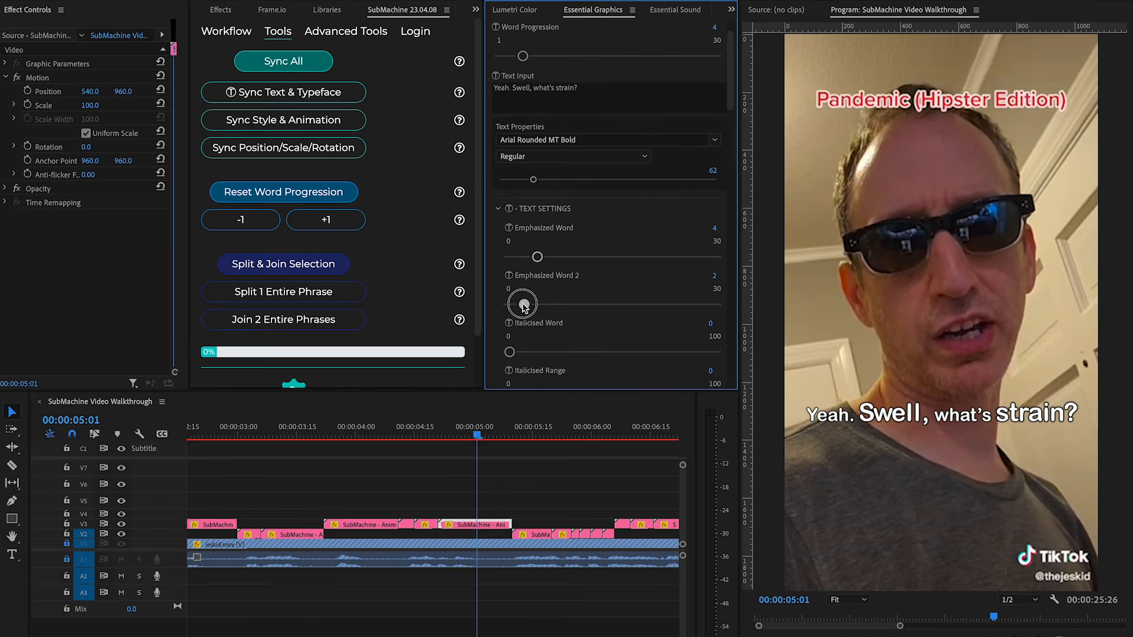
Insert a line break after 'Swell,' in the clip's text input.
{"action": "left_click", "coordinate": [546, 97]}
{"action": "left_click", "coordinate": [535, 87]}
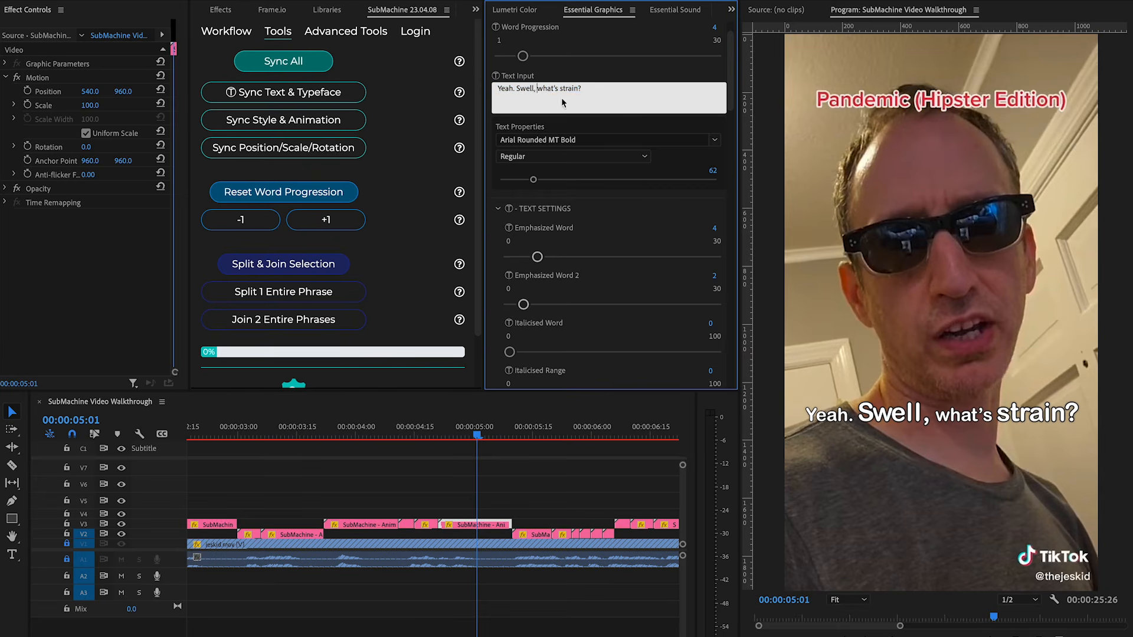
{"action": "key", "text": "Return"}
{"action": "left_click", "coordinate": [675, 232]}
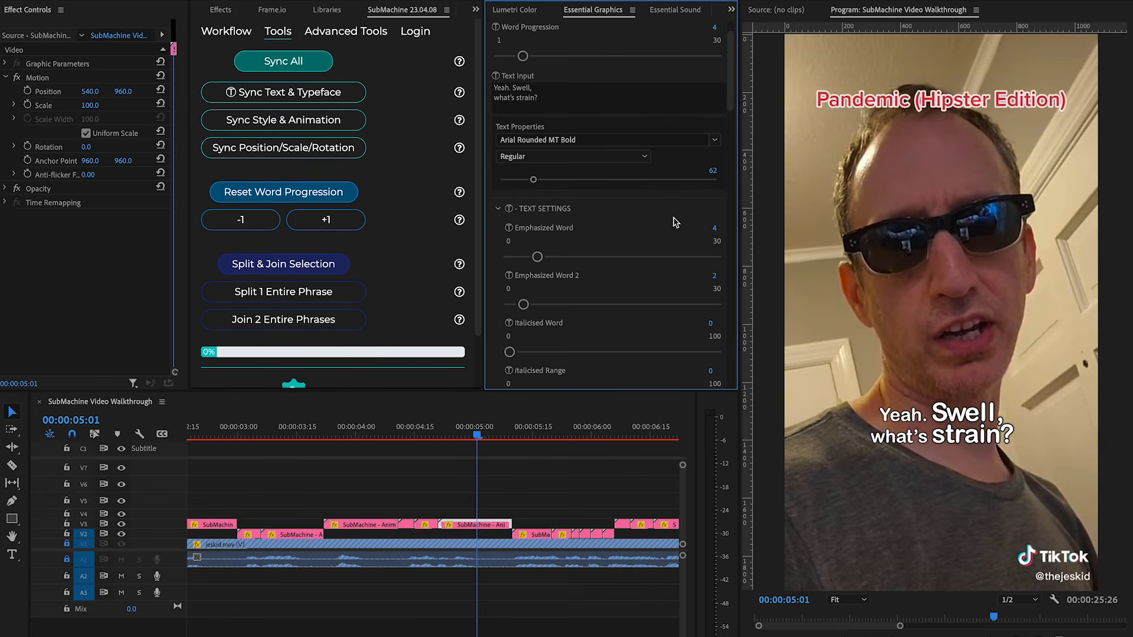
Set the Italicised Word value to 2.
{"action": "scroll", "coordinate": [680, 213], "scroll_direction": "down", "scroll_amount": 3}
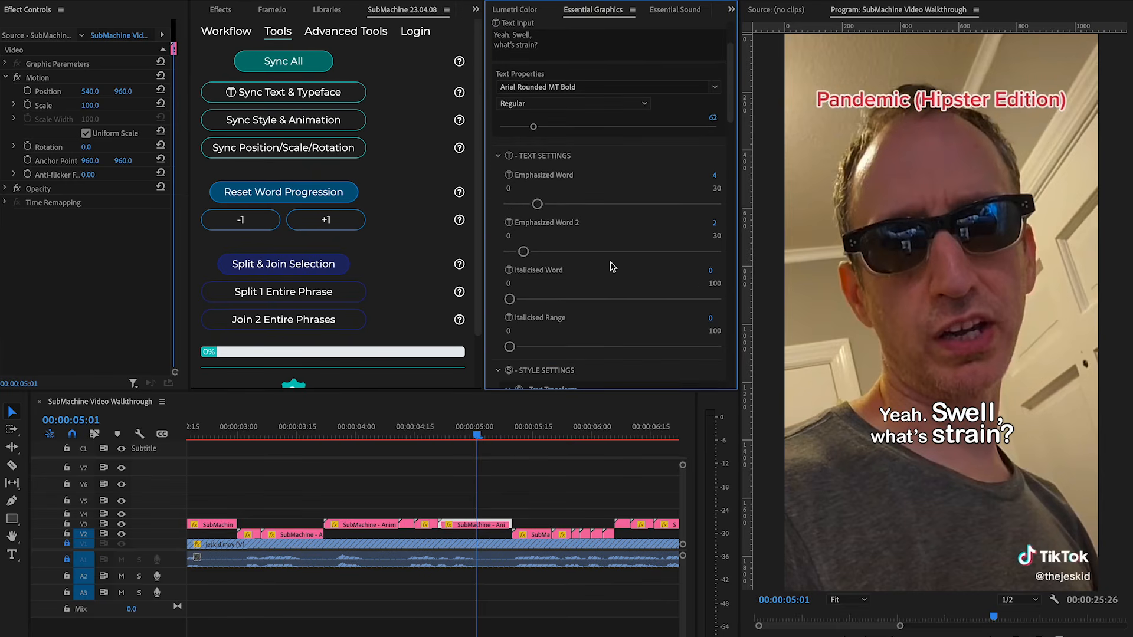
{"action": "scroll", "coordinate": [612, 267], "scroll_direction": "down", "scroll_amount": 1}
{"action": "left_click", "coordinate": [709, 257]}
{"action": "key", "text": "Tab"}
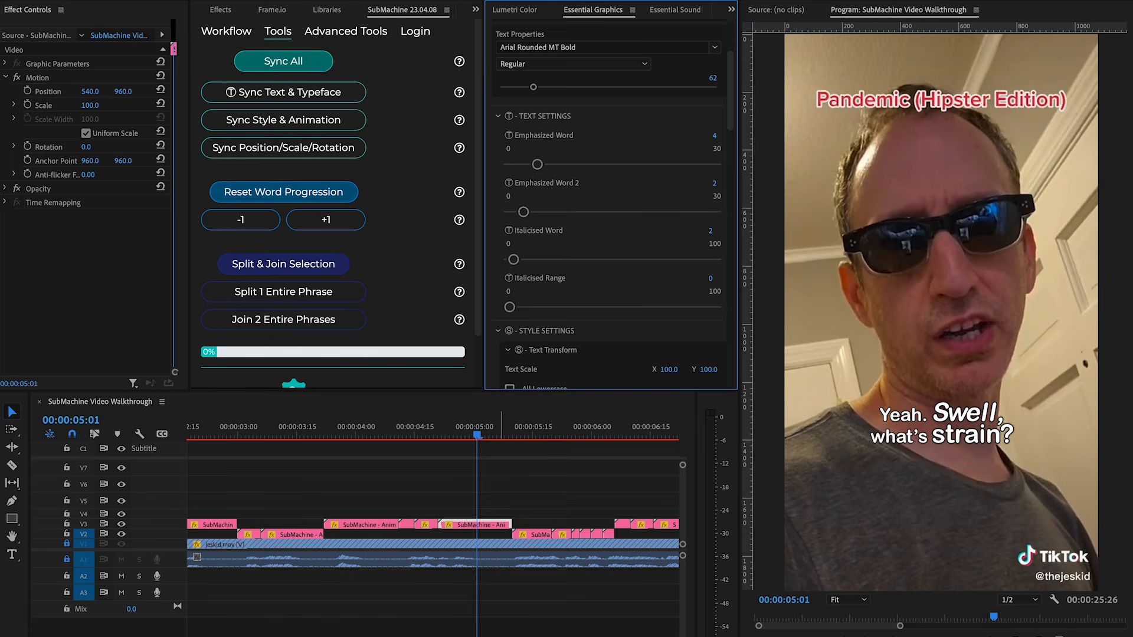
Select the phrase's clips and sync them with Sync Text & Typeface.
{"action": "left_click_drag", "start_coordinate": [504, 499], "coordinate": [330, 534]}
{"action": "left_click", "coordinate": [295, 95]}
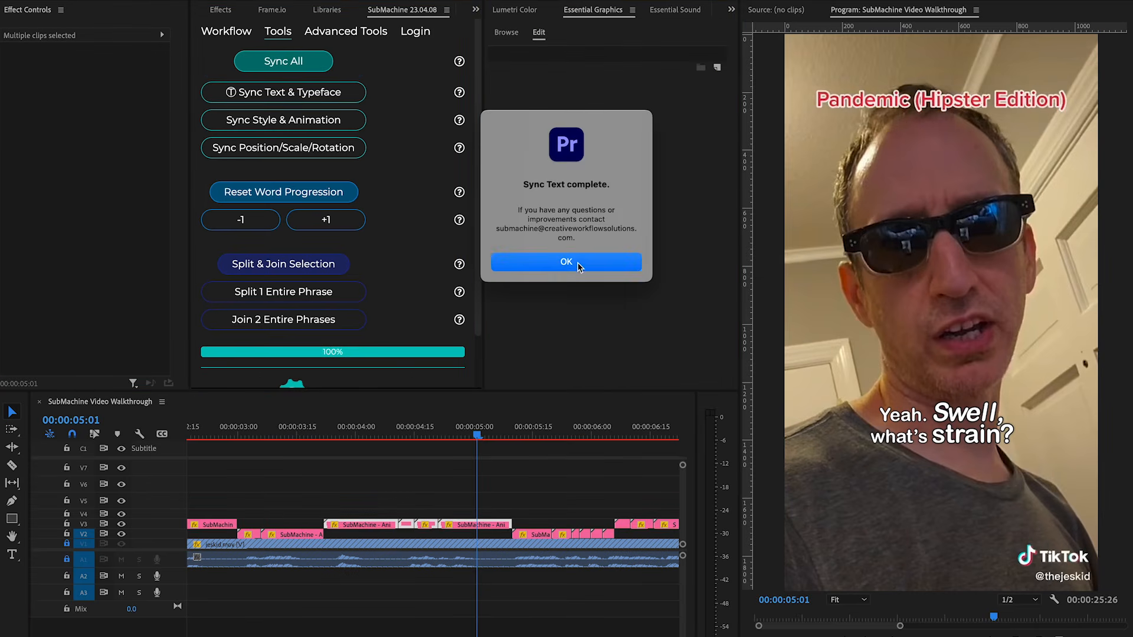
{"action": "left_click", "coordinate": [575, 262]}
Change the 'Yeah. Swell, what's strain?' clip's font to Bebas Neue.
{"action": "left_click", "coordinate": [520, 488]}
{"action": "left_click", "coordinate": [453, 434]}
{"action": "left_click_drag", "start_coordinate": [453, 433], "coordinate": [476, 437]}
{"action": "left_click", "coordinate": [488, 526]}
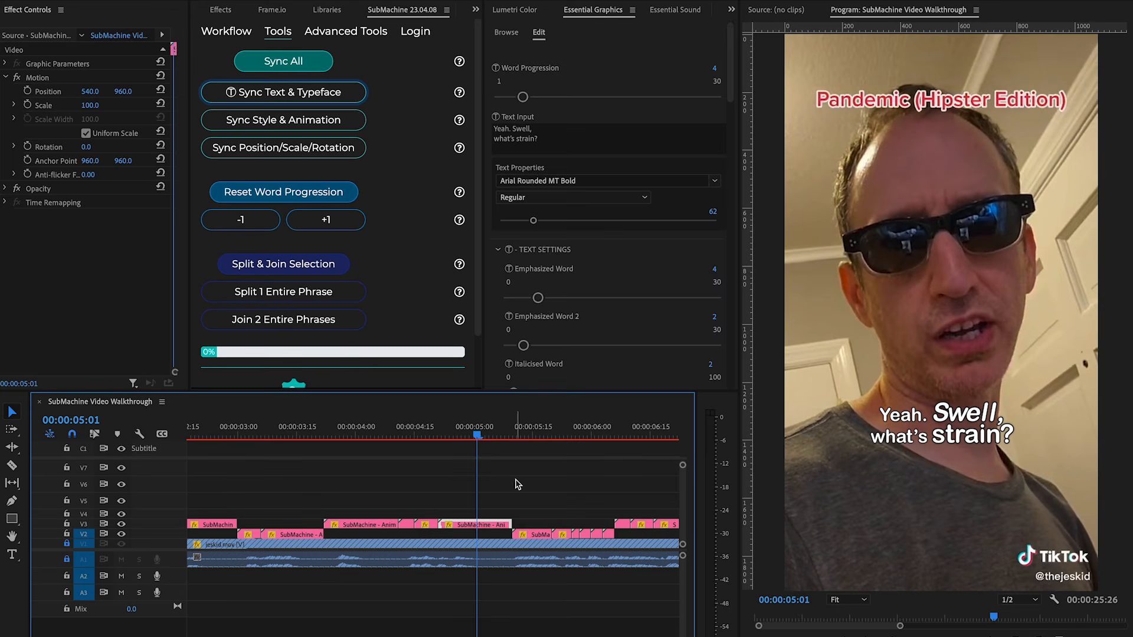
{"action": "scroll", "coordinate": [649, 201], "scroll_direction": "down", "scroll_amount": 4}
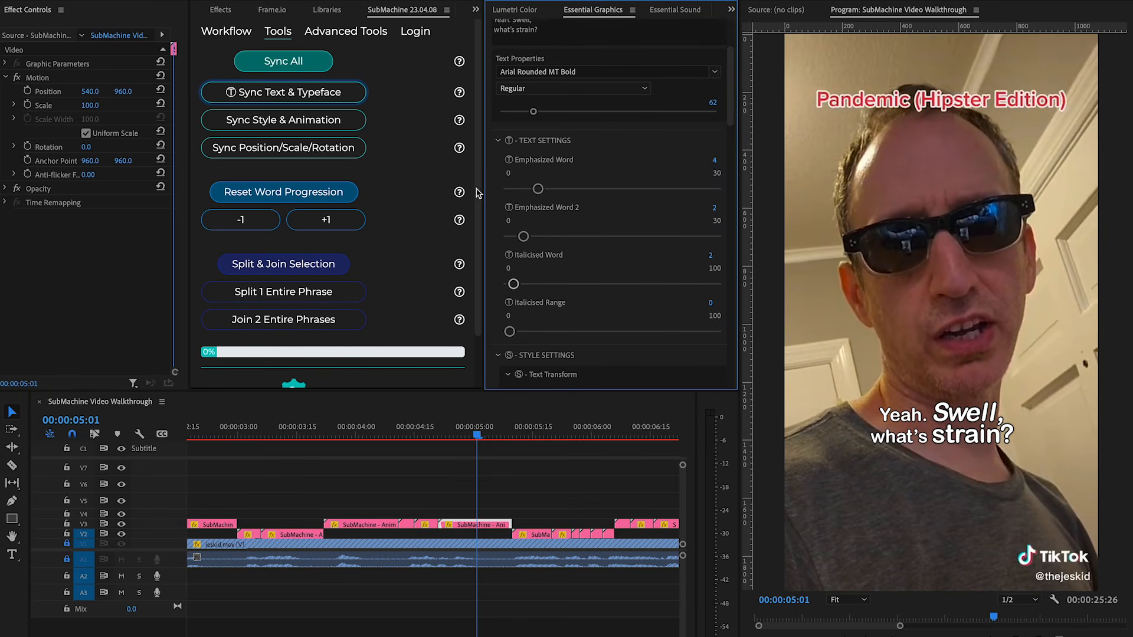
{"action": "scroll", "coordinate": [534, 500], "scroll_direction": "down", "scroll_amount": 1}
{"action": "left_click_drag", "start_coordinate": [731, 94], "coordinate": [731, 105]}
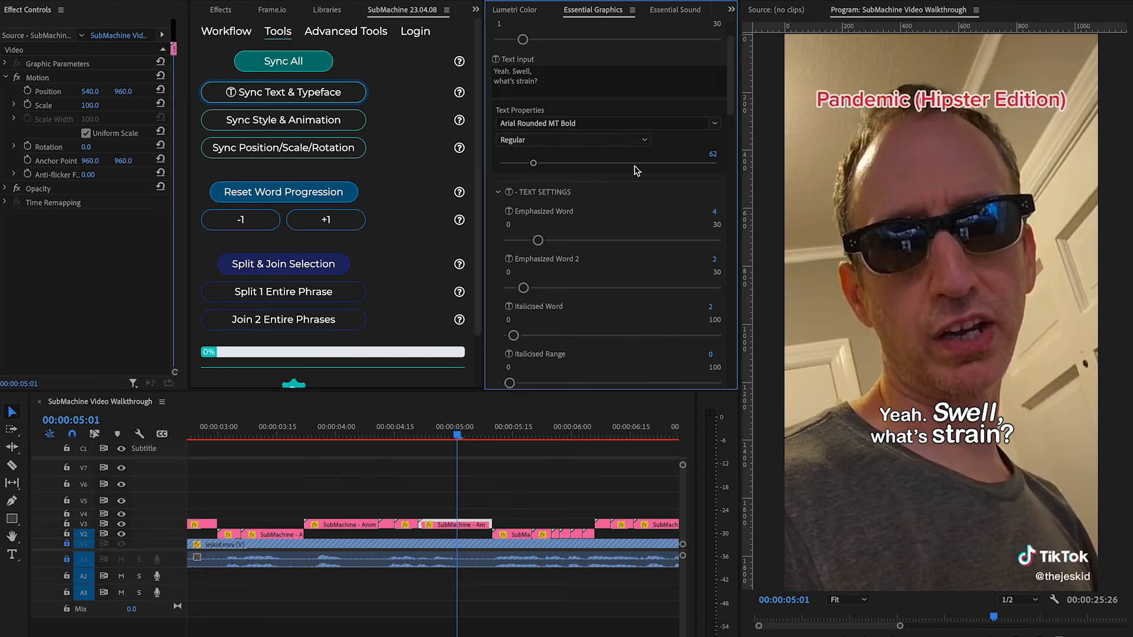
{"action": "left_click", "coordinate": [584, 123]}
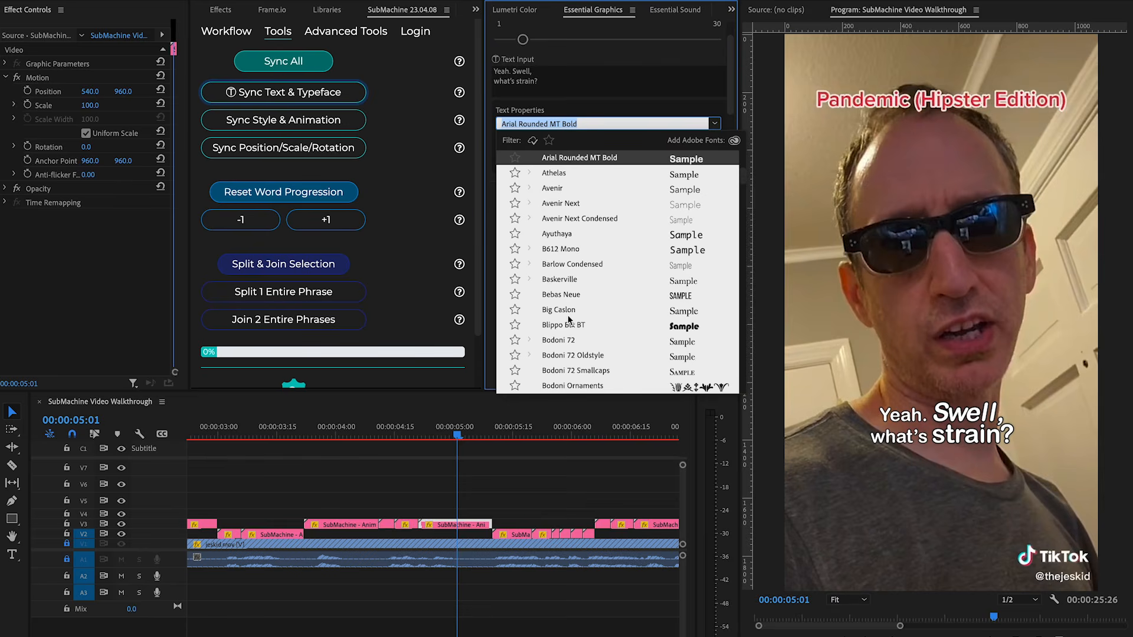
{"action": "left_click", "coordinate": [562, 297]}
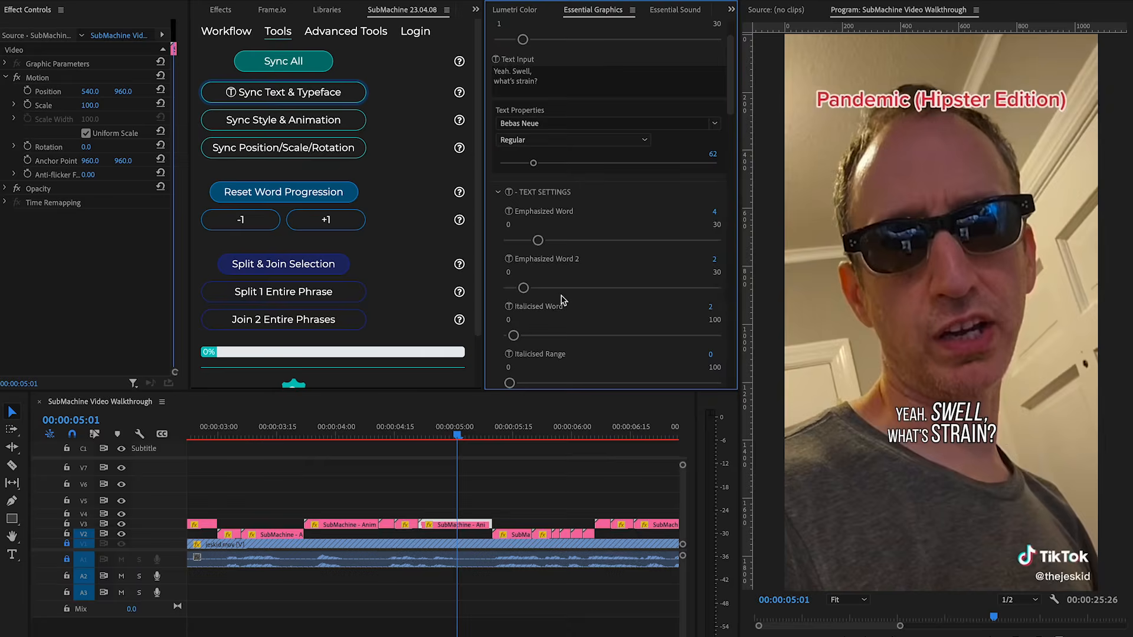
Select the phrase's clips and apply Sync Text & Typeface.
{"action": "left_click", "coordinate": [481, 496]}
{"action": "left_click_drag", "start_coordinate": [478, 506], "coordinate": [357, 524]}
{"action": "left_click", "coordinate": [290, 94]}
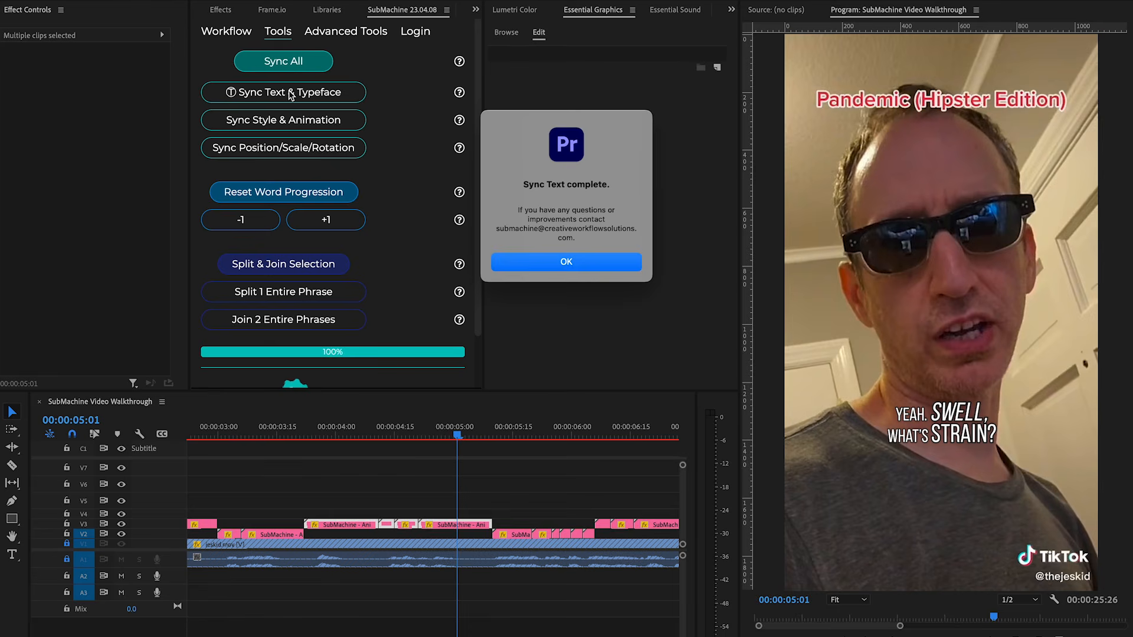
{"action": "key", "text": "Return"}
Select the 'Hmm? Can you see if they' phrase's clips and apply Sync Text & Typeface.
{"action": "left_click_drag", "start_coordinate": [458, 427], "coordinate": [475, 451]}
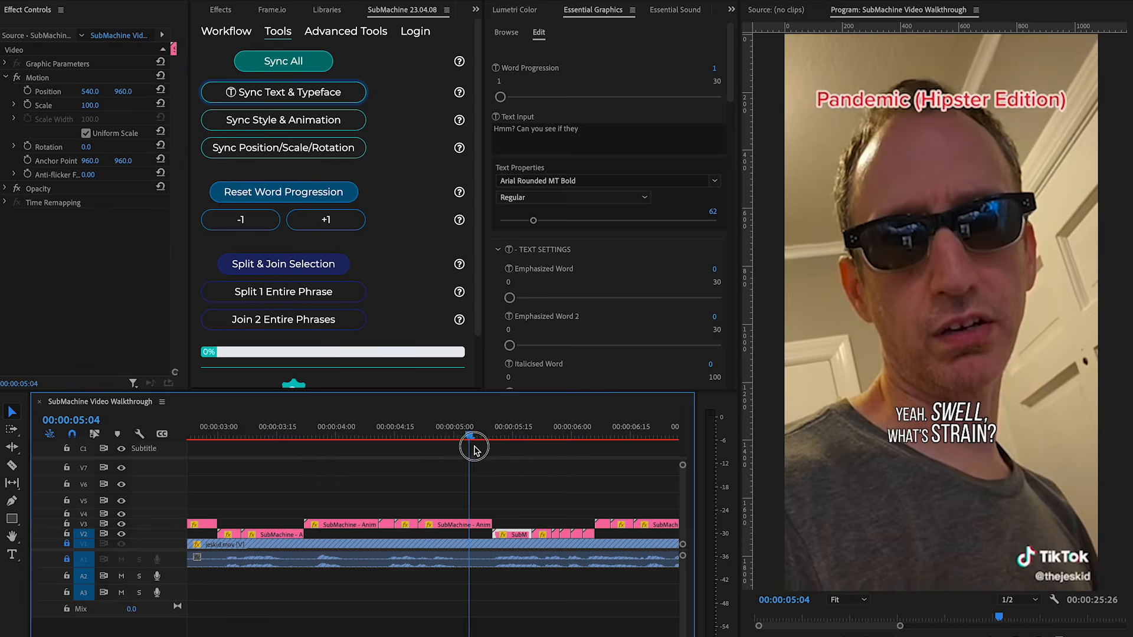
{"action": "left_click", "coordinate": [479, 526]}
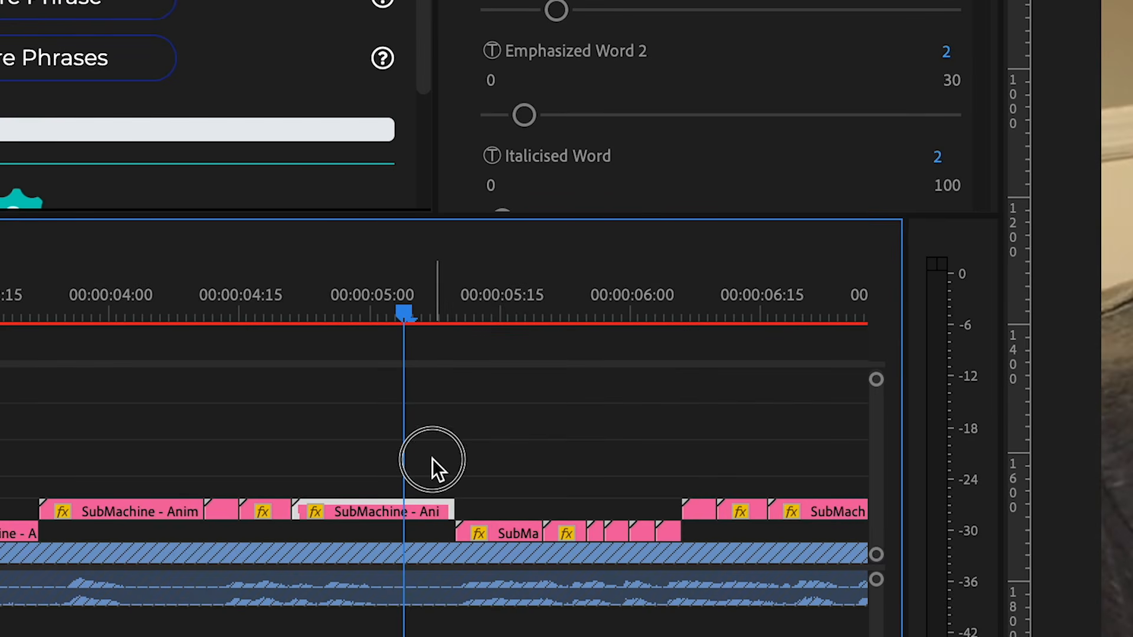
{"action": "left_click_drag", "start_coordinate": [432, 458], "coordinate": [672, 529]}
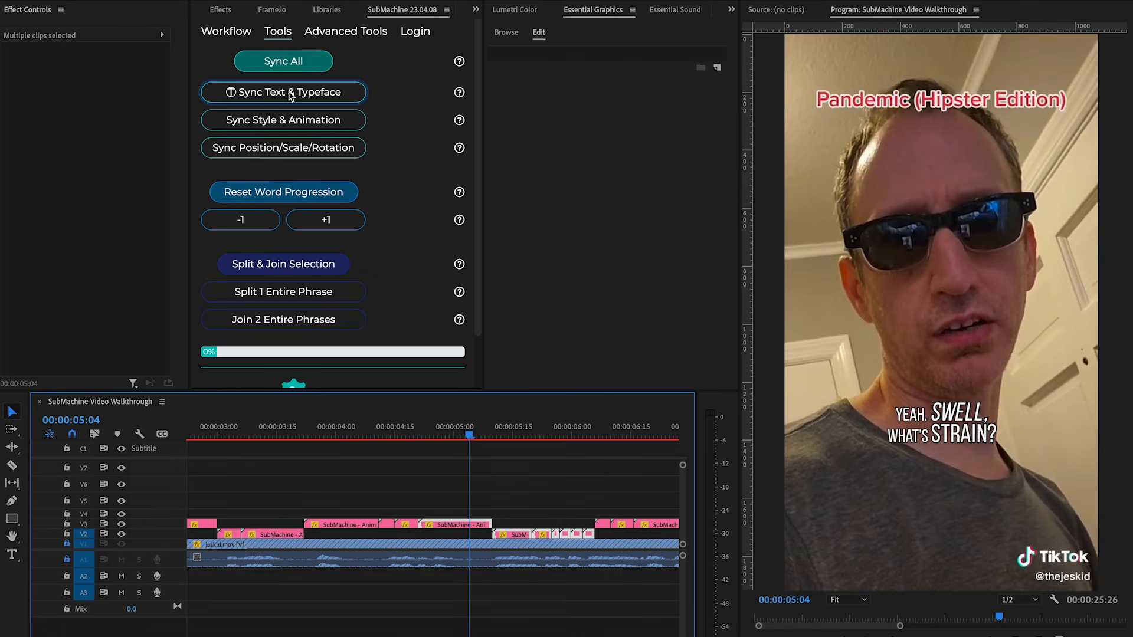
{"action": "left_click", "coordinate": [290, 93]}
{"action": "left_click", "coordinate": [568, 262]}
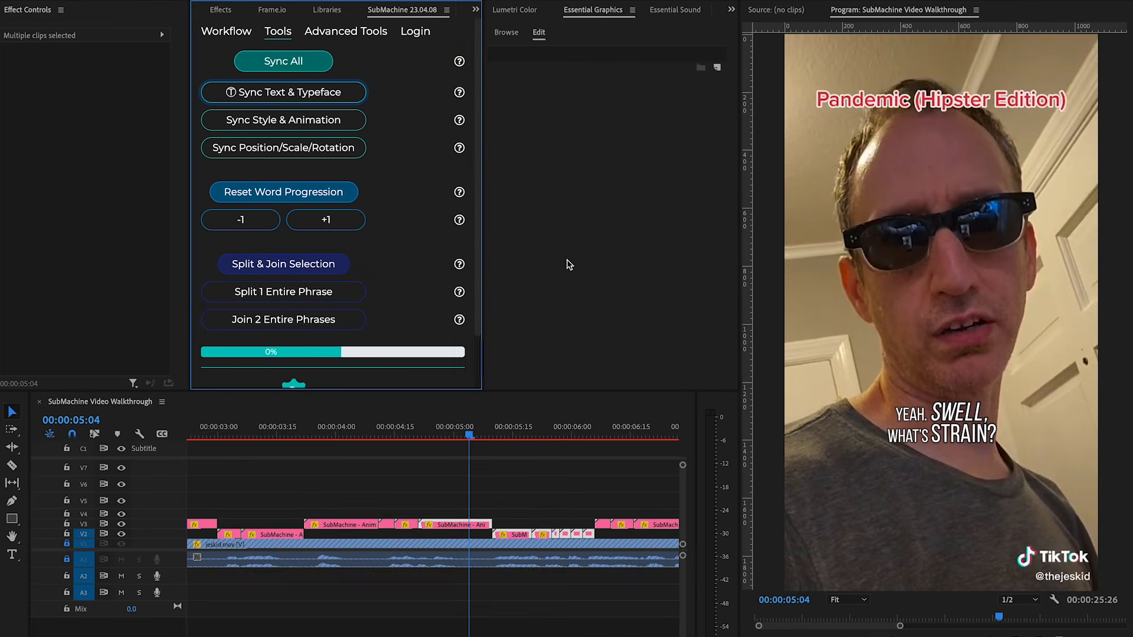
Review the styled phrases by moving the playhead across the synced clips.
{"action": "left_click_drag", "start_coordinate": [470, 435], "coordinate": [587, 440]}
{"action": "left_click", "coordinate": [562, 472]}
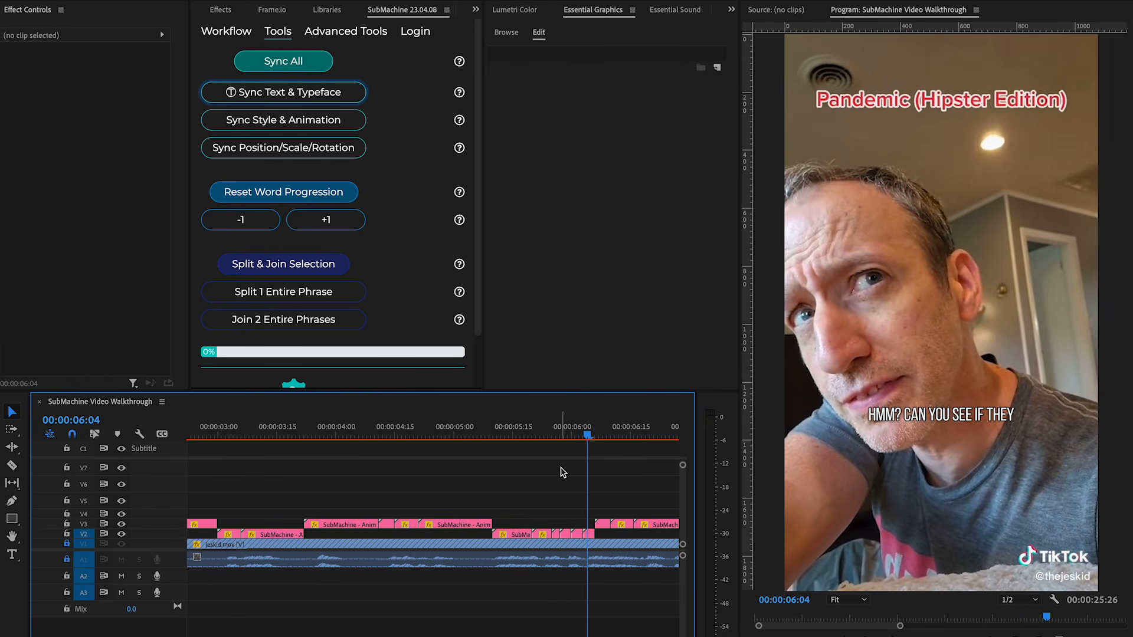
{"action": "left_click", "coordinate": [460, 431]}
{"action": "left_click", "coordinate": [460, 525]}
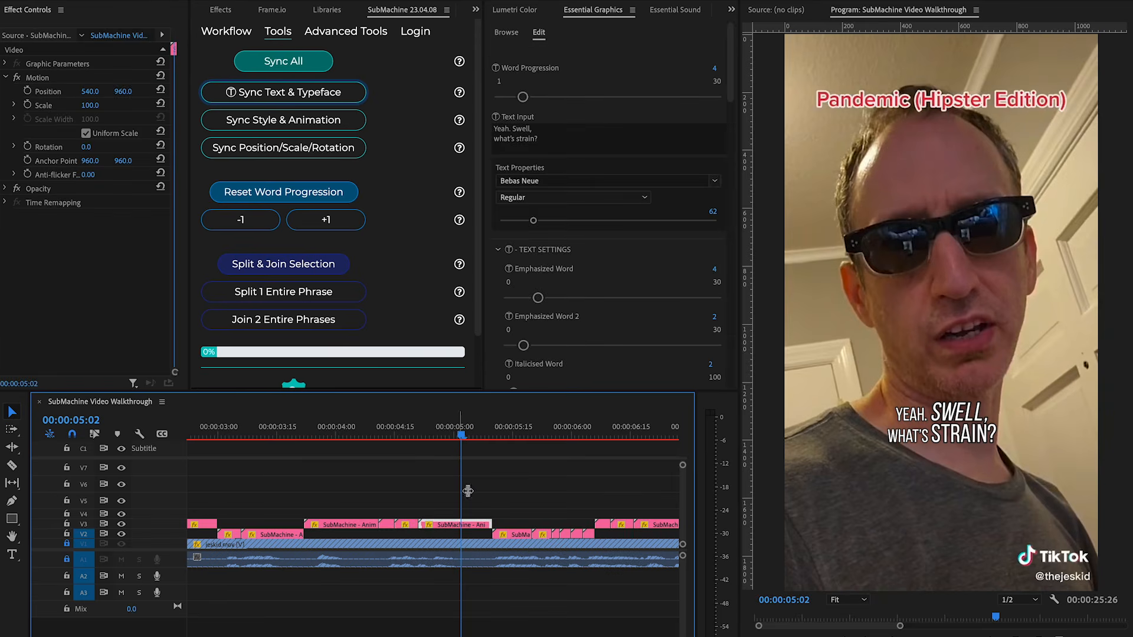
{"action": "left_click", "coordinate": [520, 141]}
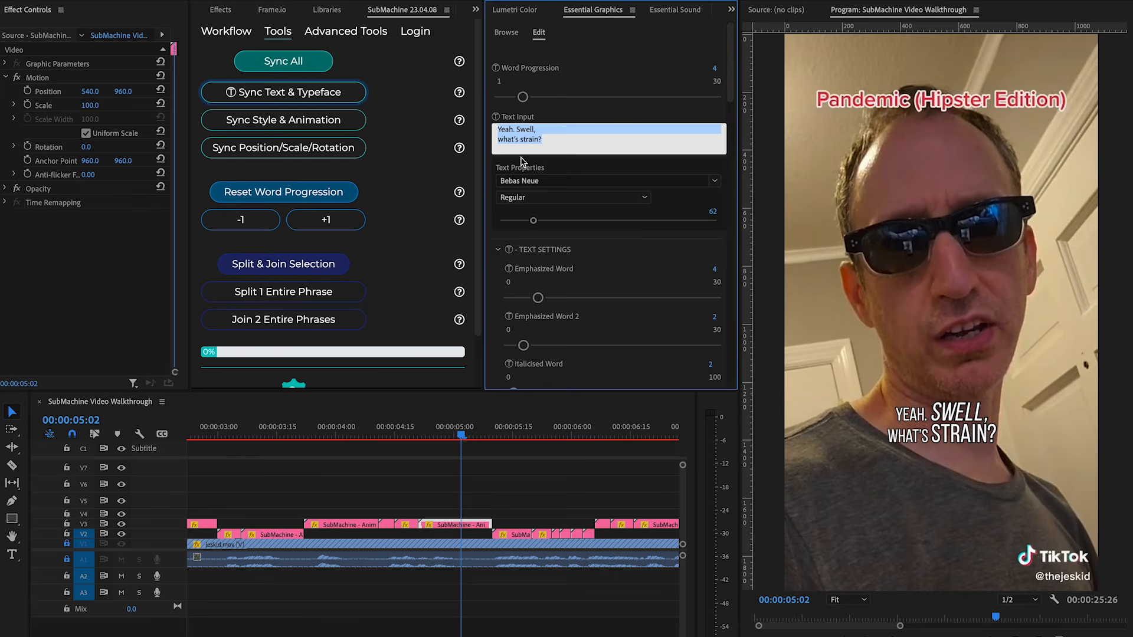
{"action": "left_click", "coordinate": [468, 437]}
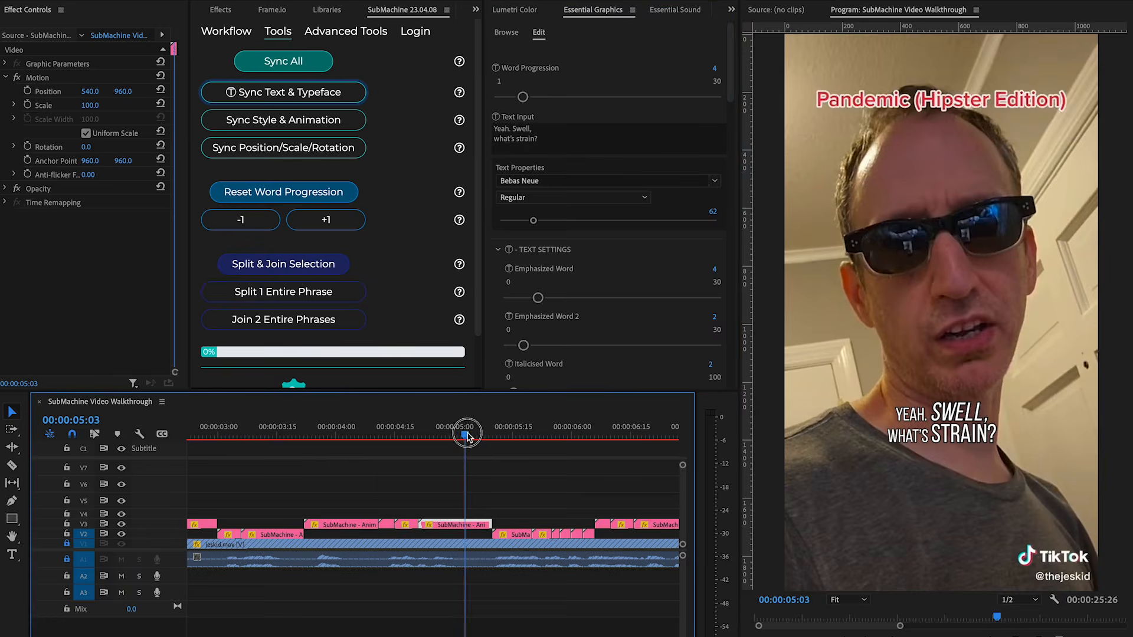
{"action": "left_click_drag", "start_coordinate": [467, 436], "coordinate": [523, 449]}
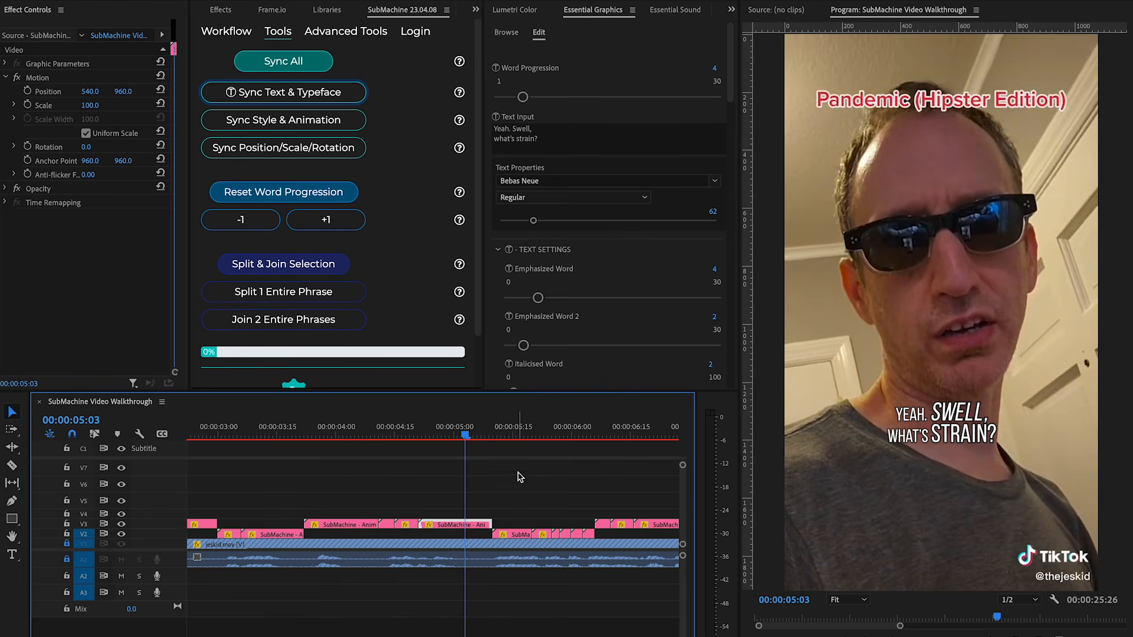
Select every clip in the sequence and apply Sync Text & Typeface.
{"action": "key", "text": "minus"}
{"action": "key", "text": "minus"}
{"action": "key", "text": "minus"}
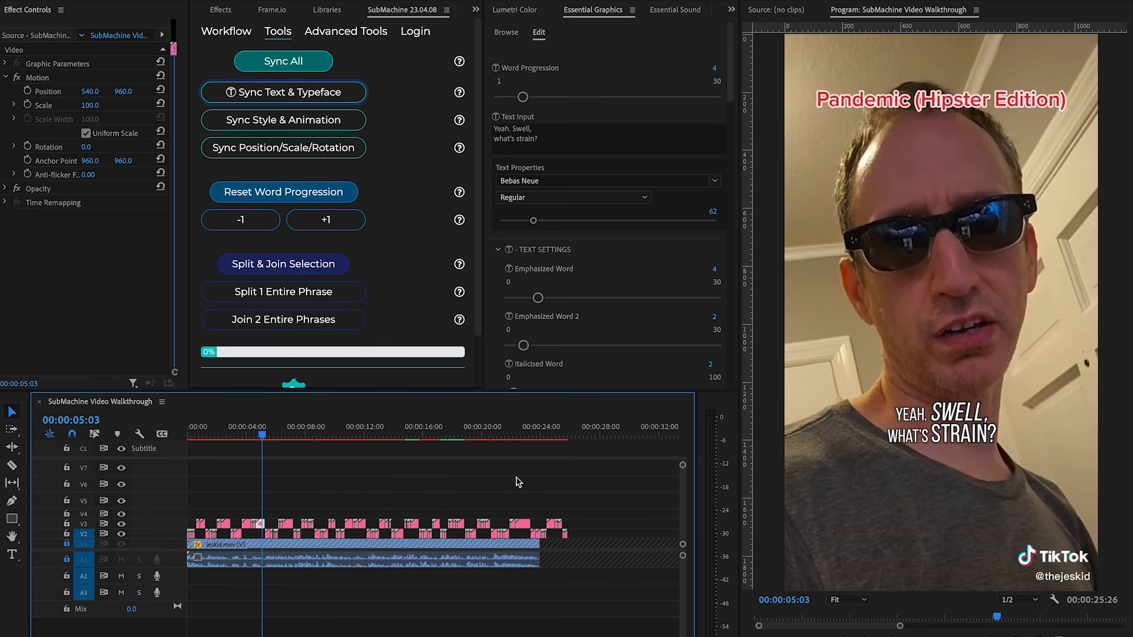
{"action": "key", "text": "ctrl+a"}
{"action": "left_click", "coordinate": [295, 93]}
{"action": "left_click_drag", "start_coordinate": [477, 318], "coordinate": [476, 341]}
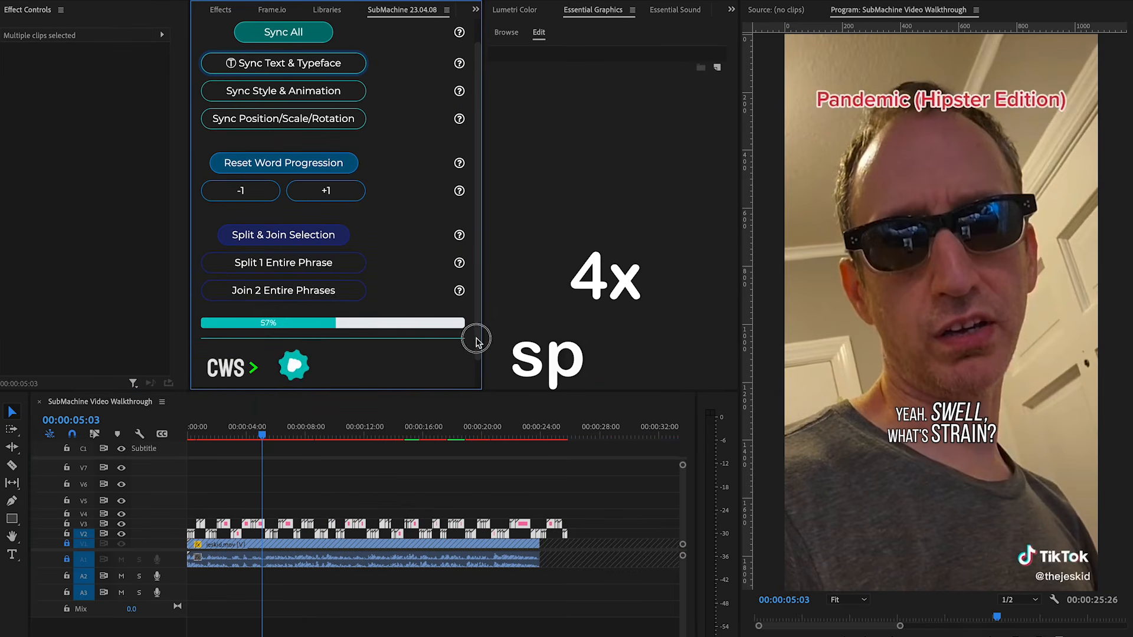
Save the project.
{"action": "left_click", "coordinate": [430, 431]}
{"action": "mouse_move", "coordinate": [430, 432]}
{"action": "left_mouse_down"}
{"action": "mouse_move", "coordinate": [614, 450]}
{"action": "mouse_move", "coordinate": [210, 454]}
{"action": "mouse_move", "coordinate": [447, 440]}
{"action": "mouse_move", "coordinate": [433, 439]}
{"action": "left_mouse_up"}
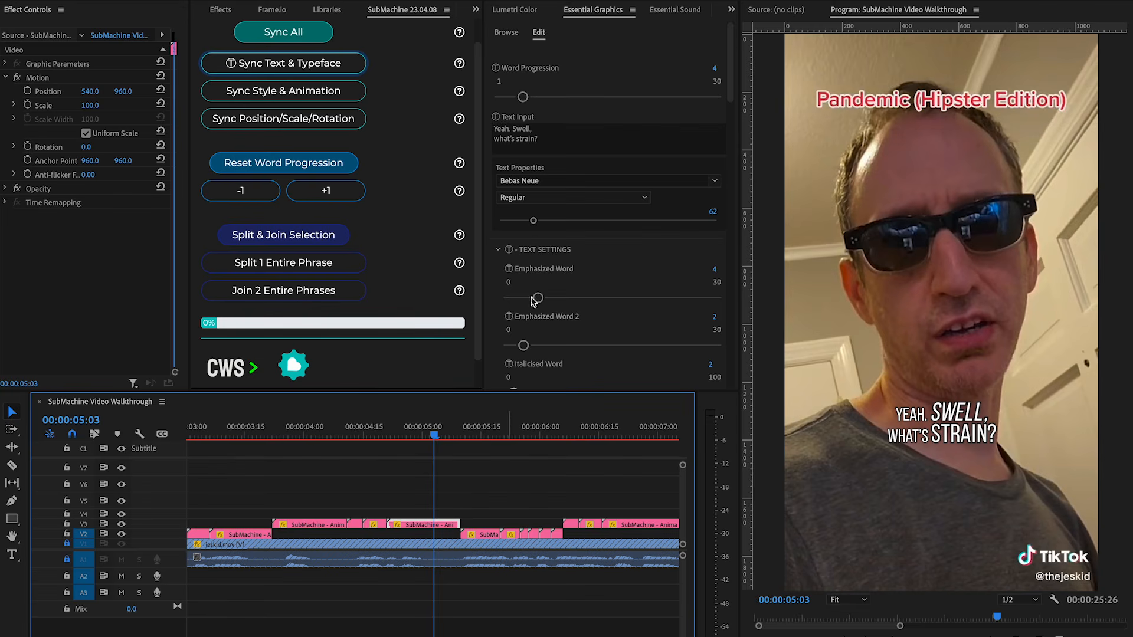
{"action": "left_click", "coordinate": [498, 251]}
{"action": "key", "text": "ctrl+s"}
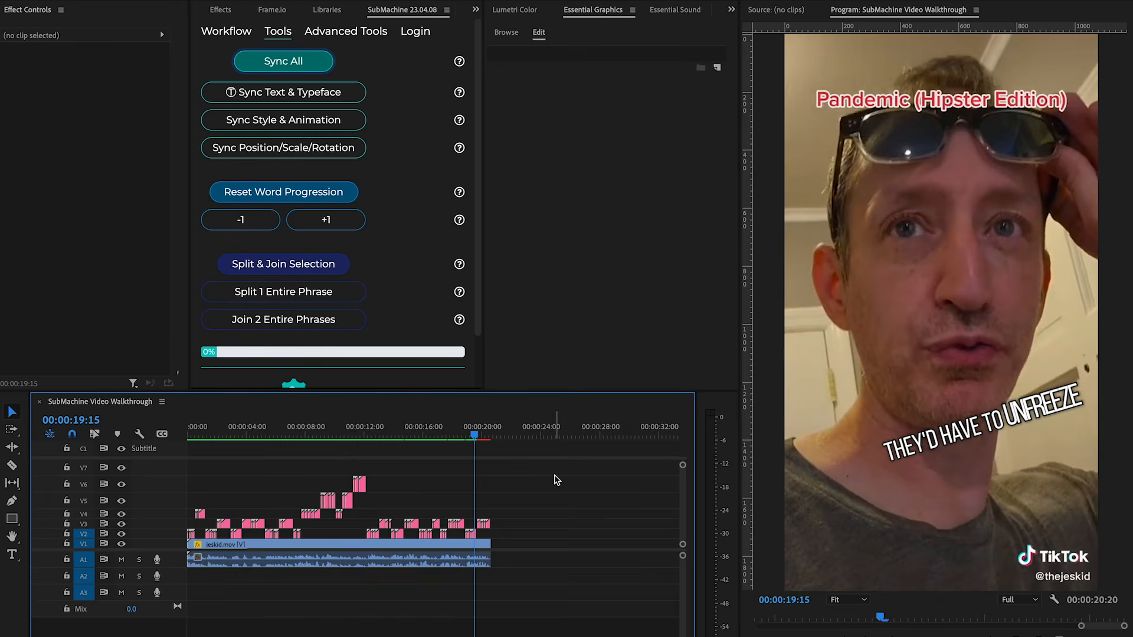